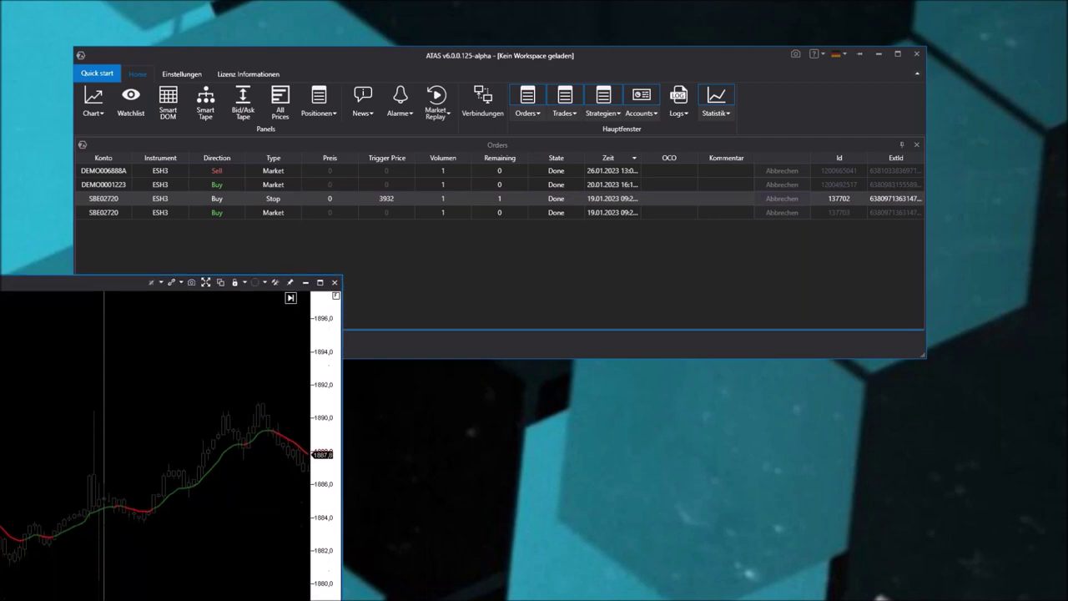
# Move the GC M5 chart window fully into view, maximize it and go to the most recent candles.
pyautogui.moveTo(40, 399); pyautogui.dragTo(518, 96)
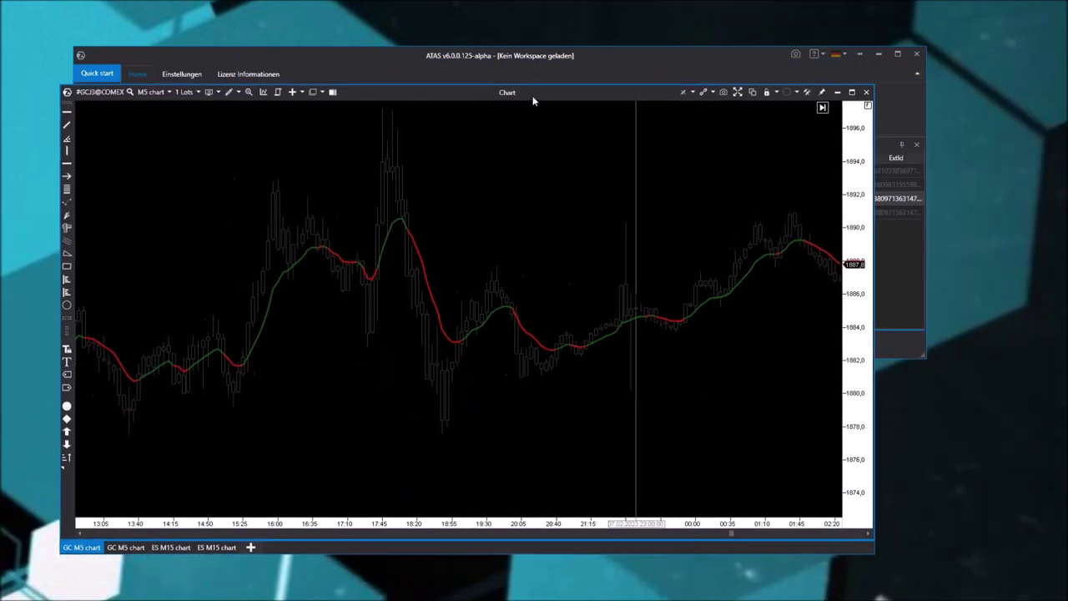
pyautogui.click(855, 93)
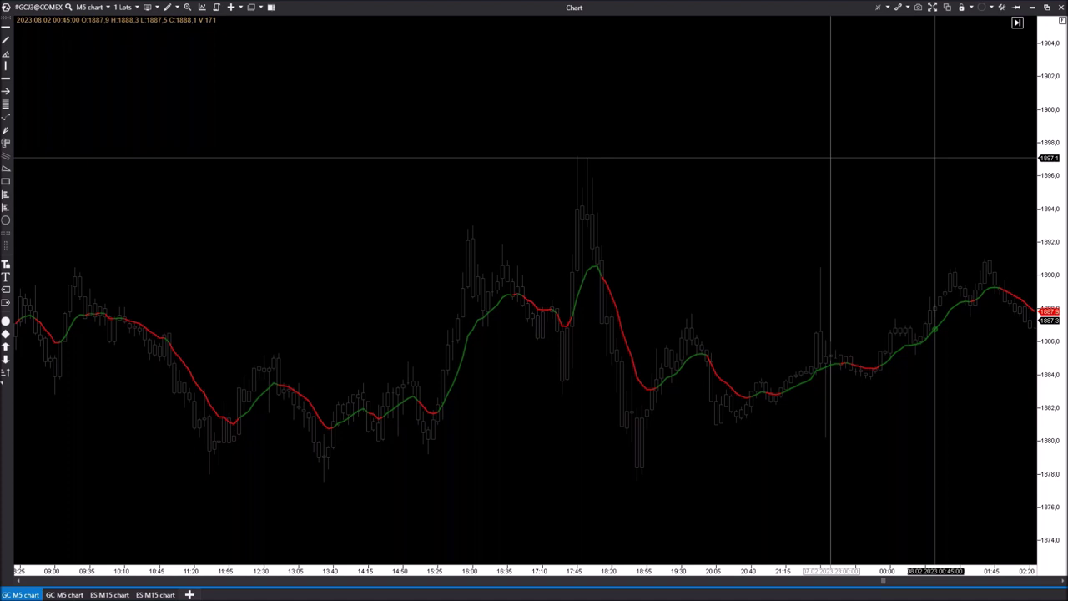
pyautogui.hscroll(10, 704, 481)
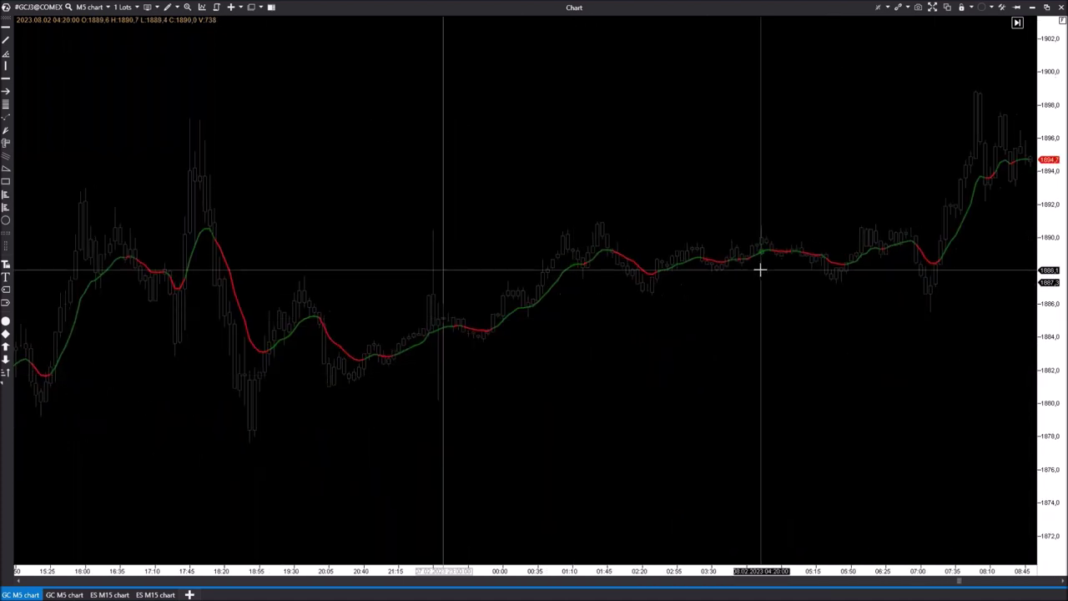
pyautogui.hscroll(15, 759, 269)
pyautogui.hscroll(4, 687, 333)
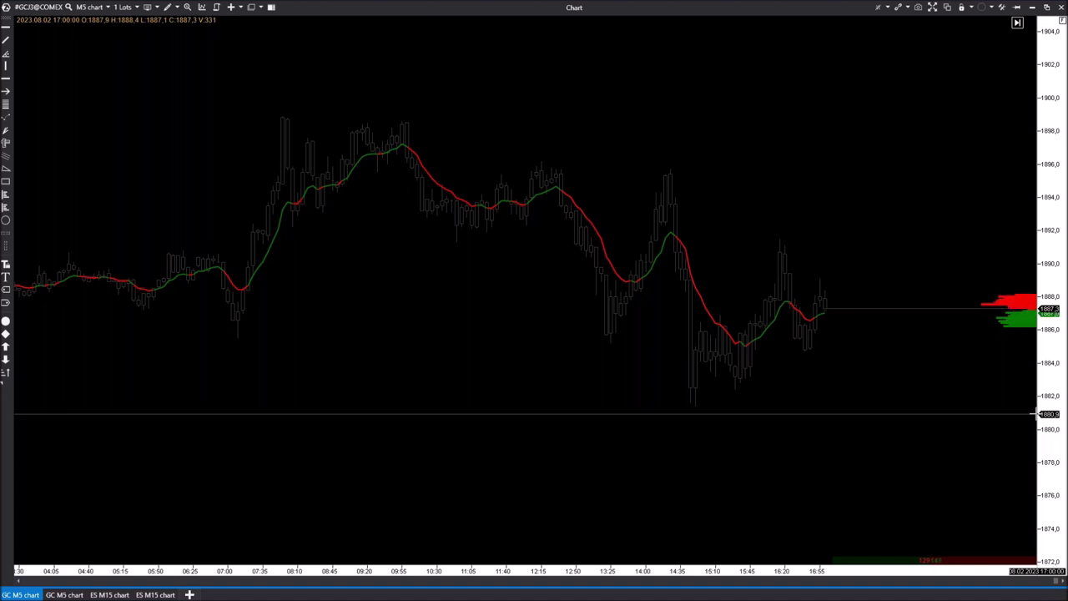
# Open the chart's indicator settings and set the EMA's bullish color to red.
pyautogui.rightClick(419, 301)
pyautogui.click(465, 332)
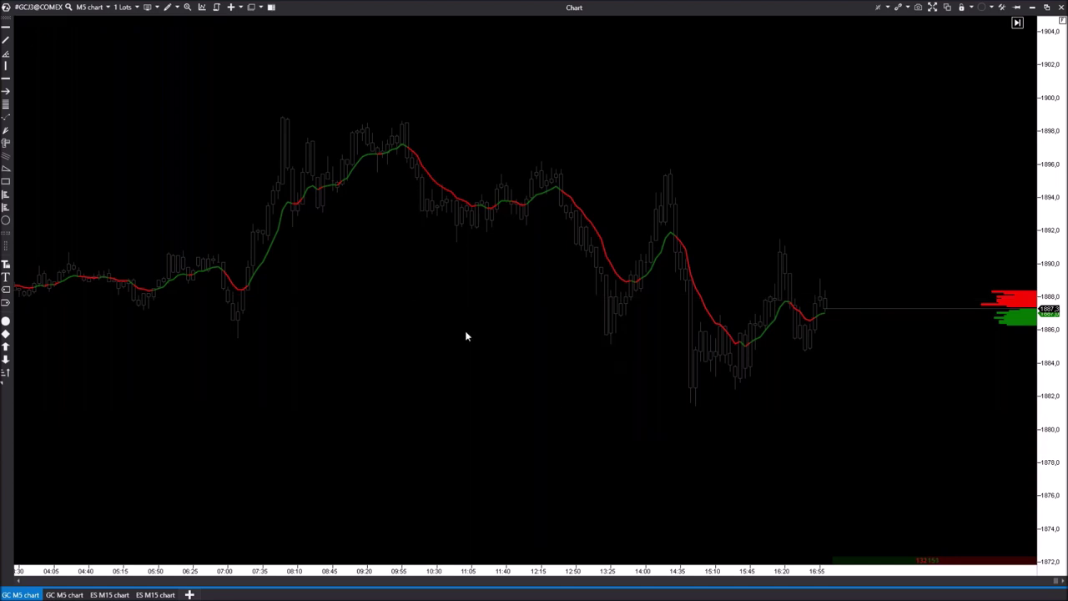
pyautogui.click(415, 315)
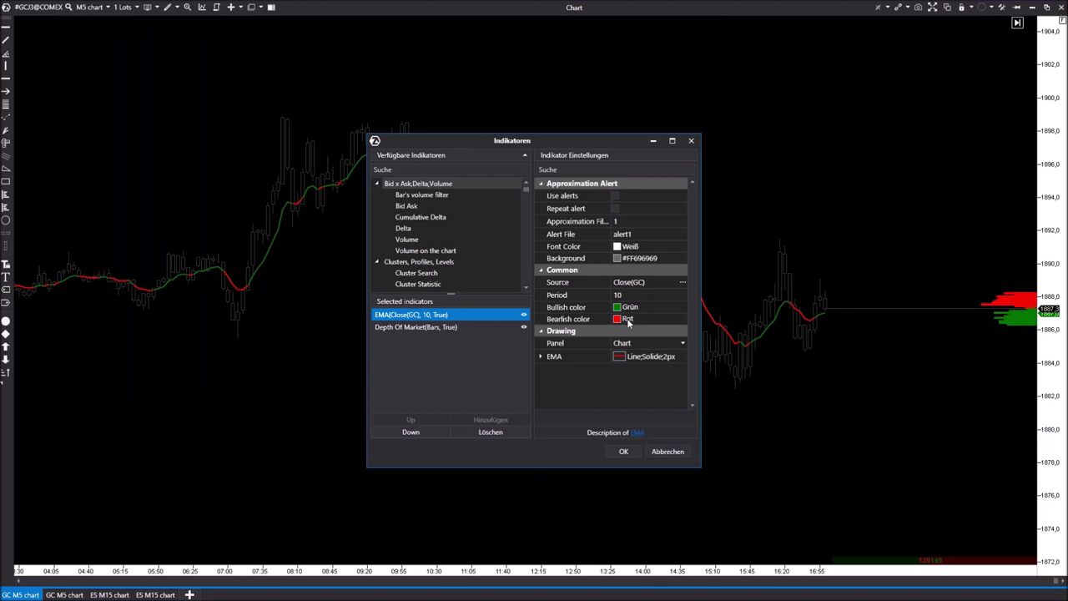
pyautogui.click(623, 308)
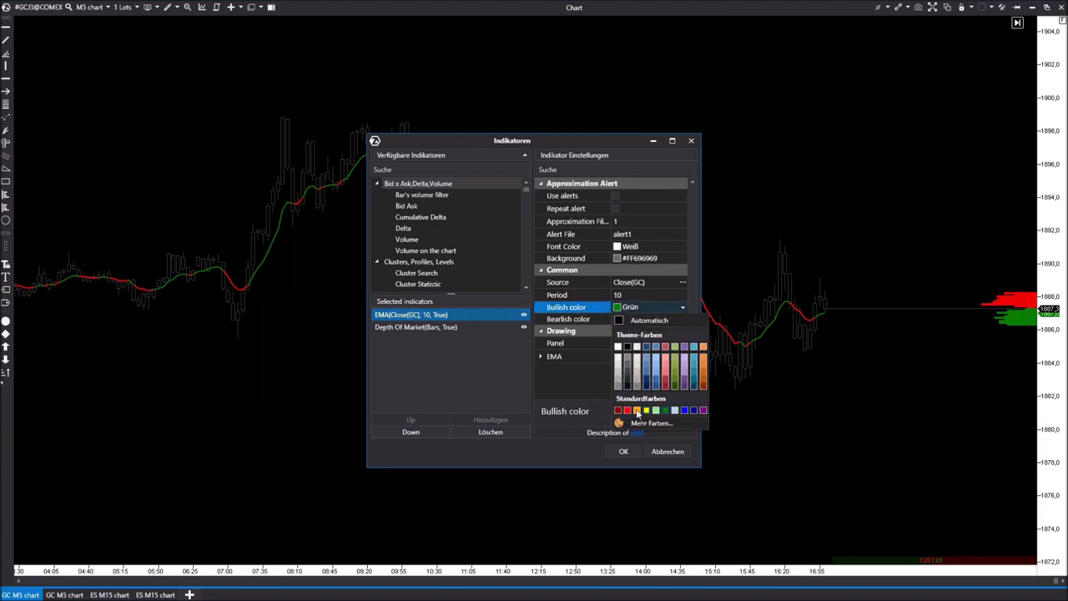
pyautogui.click(626, 410)
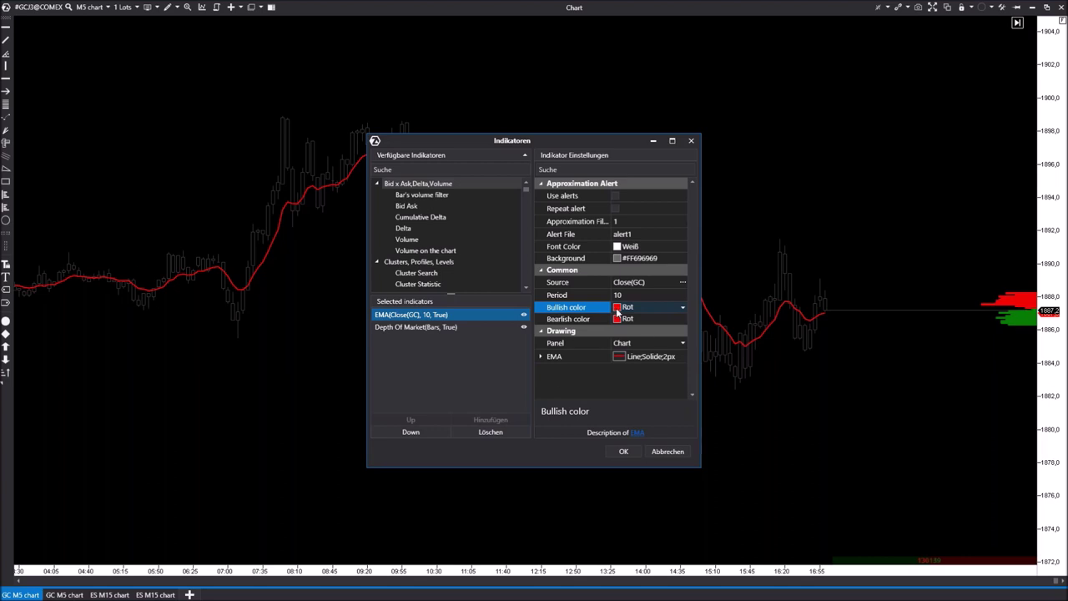
# Set the EMA's bullish color back to green and apply the indicator settings.
pyautogui.click(616, 312)
pyautogui.click(664, 410)
pyautogui.click(624, 451)
# Examine the direction-colored indicator line across earlier candles on the first GC M5 chart and on the second one.
pyautogui.scroll(-3, 375, 556)
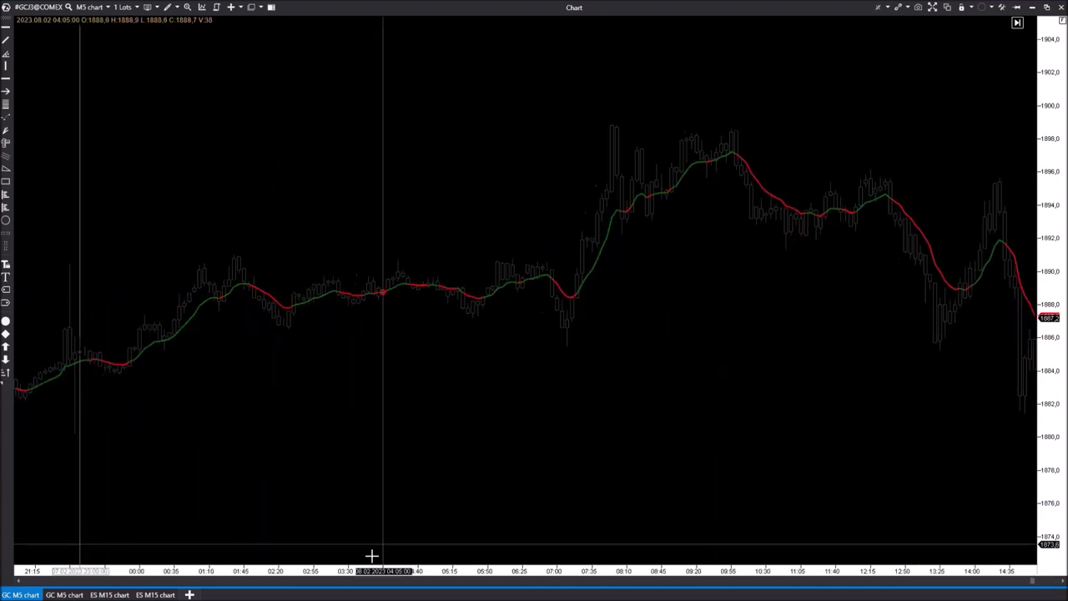
pyautogui.scroll(-5, 397, 561)
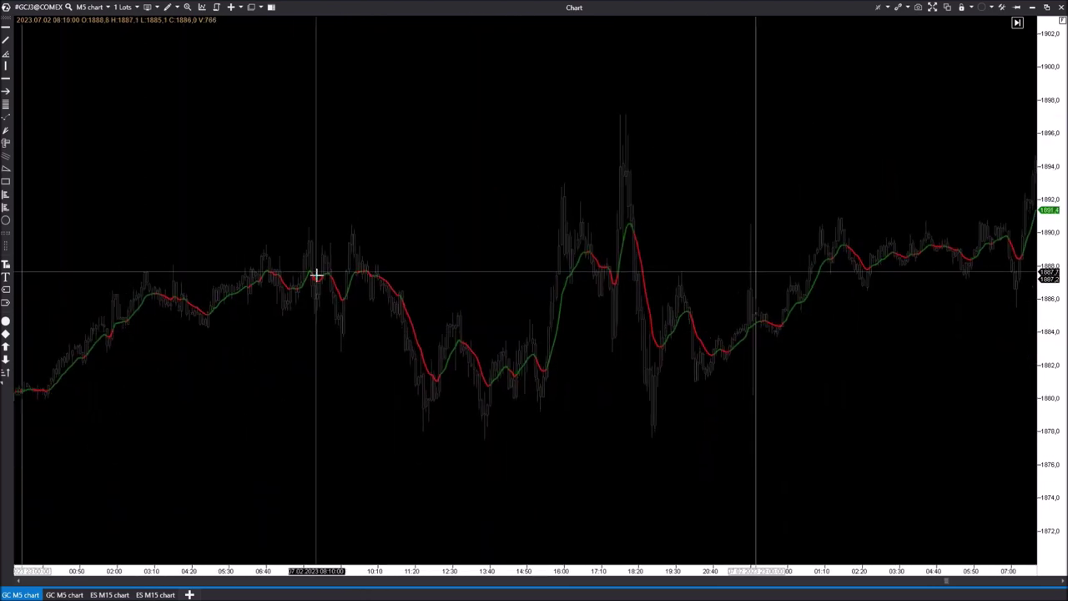
pyautogui.scroll(5, 548, 374)
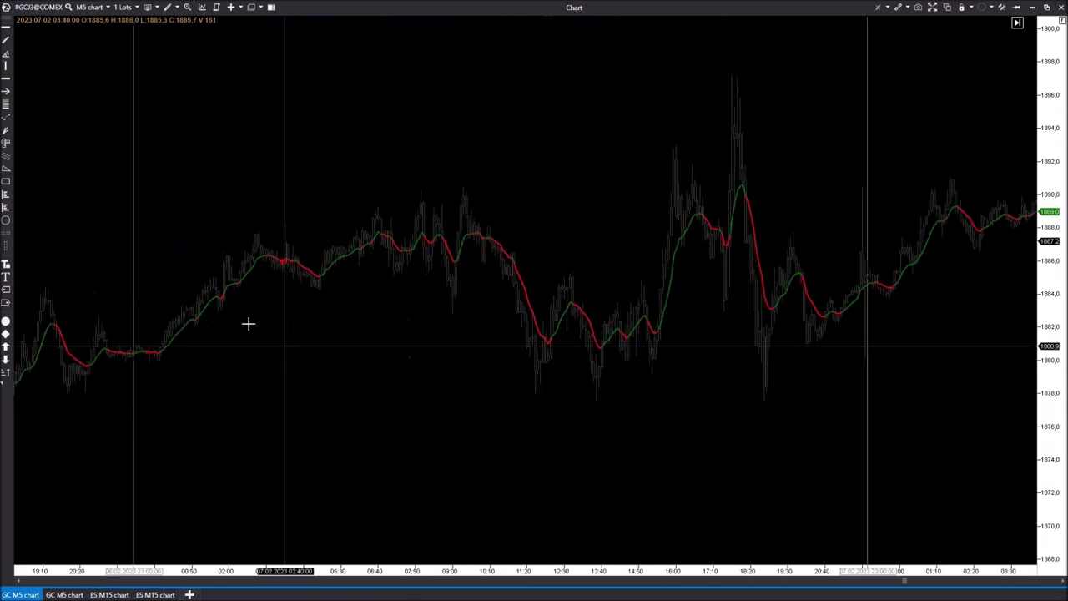
pyautogui.scroll(5, 318, 339)
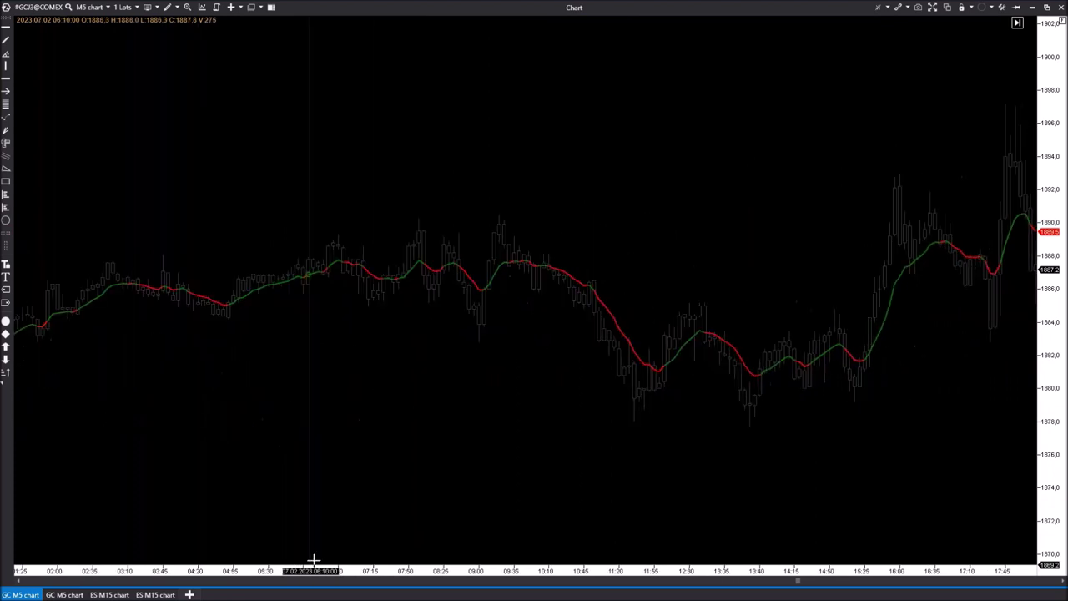
pyautogui.scroll(1, 503, 348)
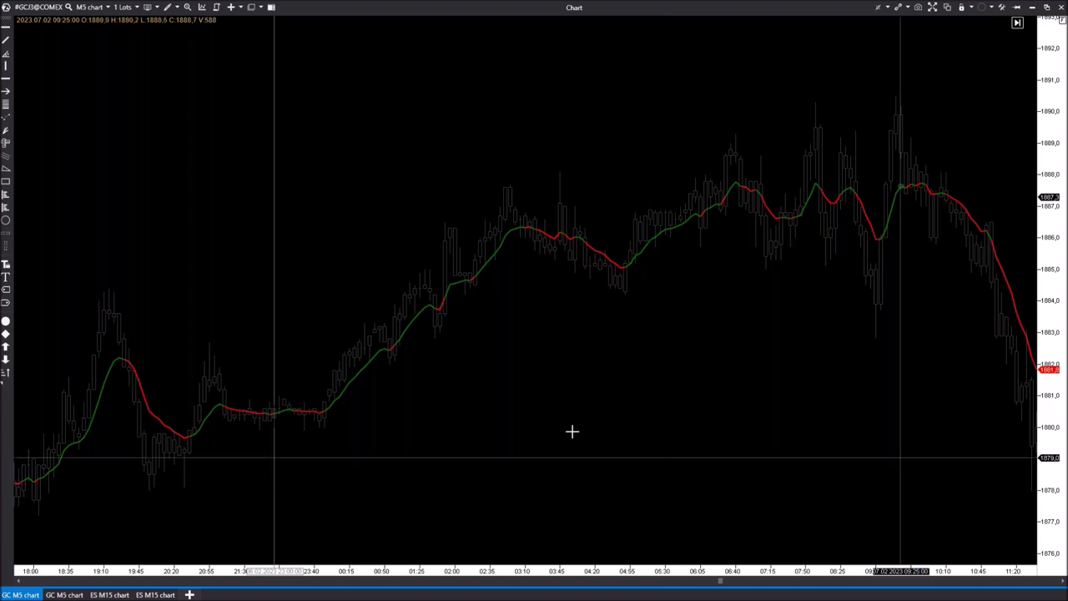
pyautogui.click(65, 594)
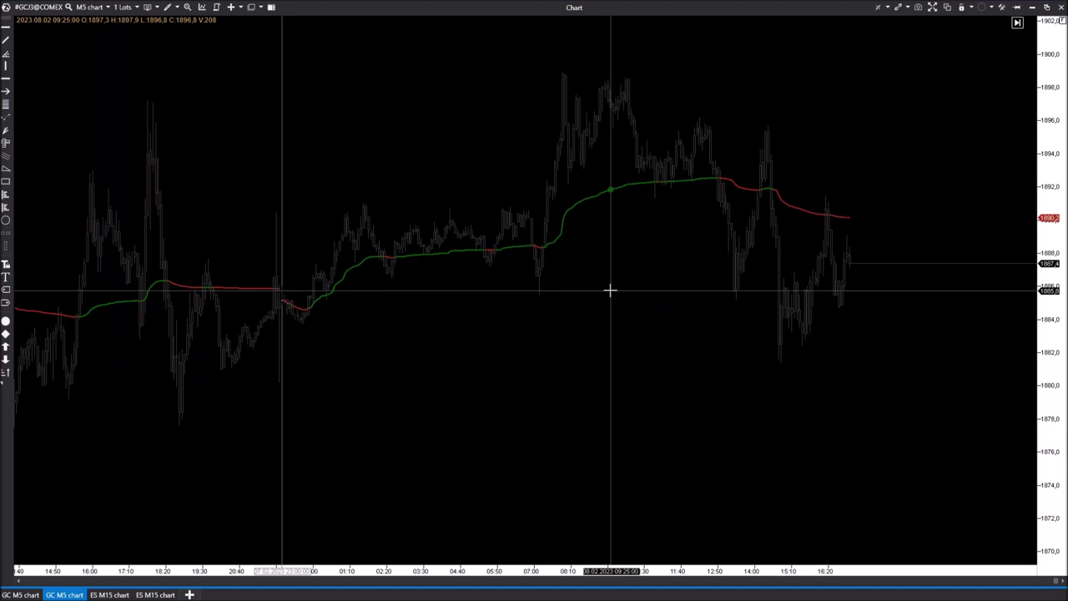
pyautogui.moveTo(610, 289); pyautogui.dragTo(475, 313)
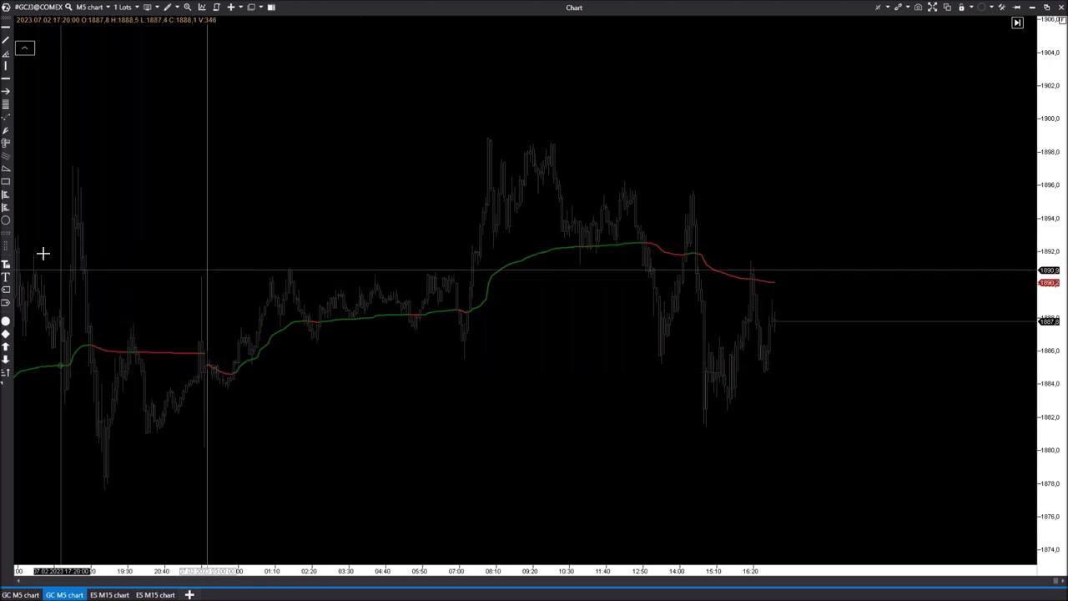
# Draw a rectangle over the candles from about 02:30 to 09:00, between prices of about 1894 and 1884.5.
pyautogui.click(4, 84)
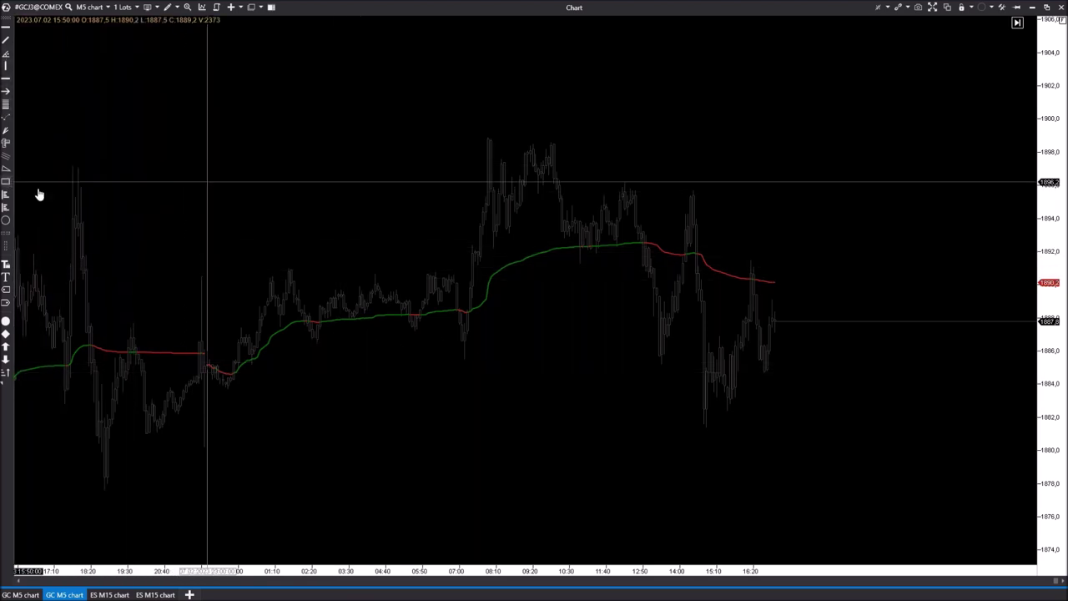
pyautogui.moveTo(317, 216); pyautogui.dragTo(521, 375)
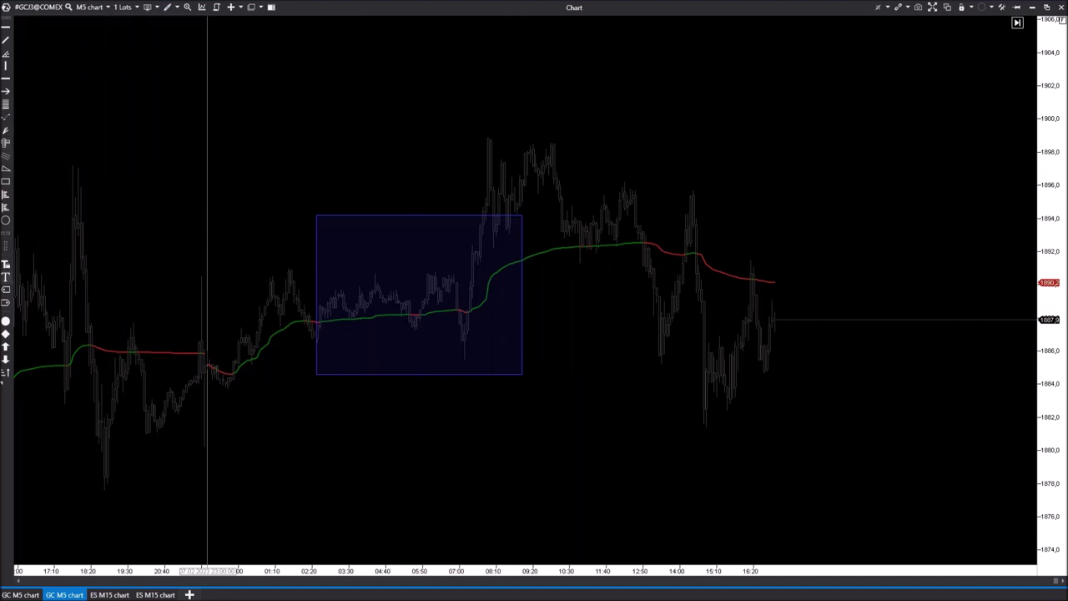
# Customize the drawing toolbar by removing the Channel tool from its drawing objects.
pyautogui.click(3, 386)
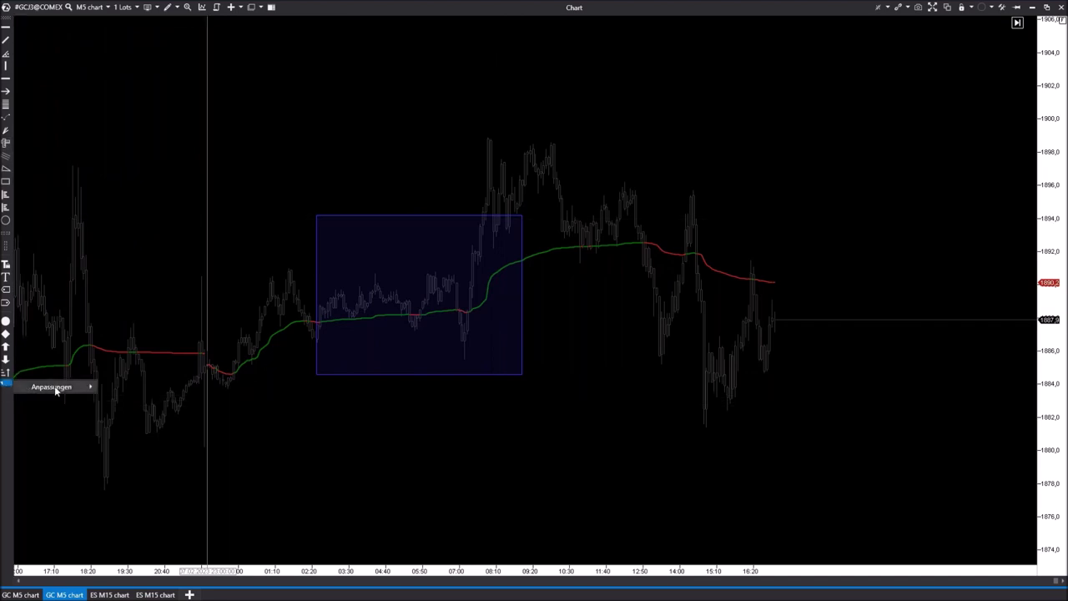
pyautogui.moveTo(54, 388)
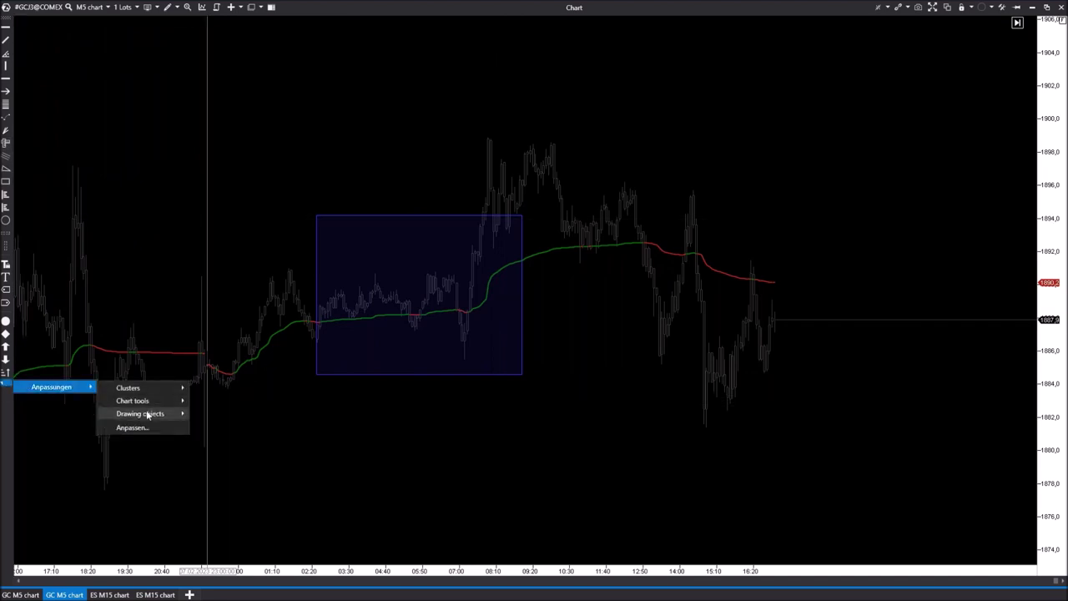
pyautogui.moveTo(148, 414)
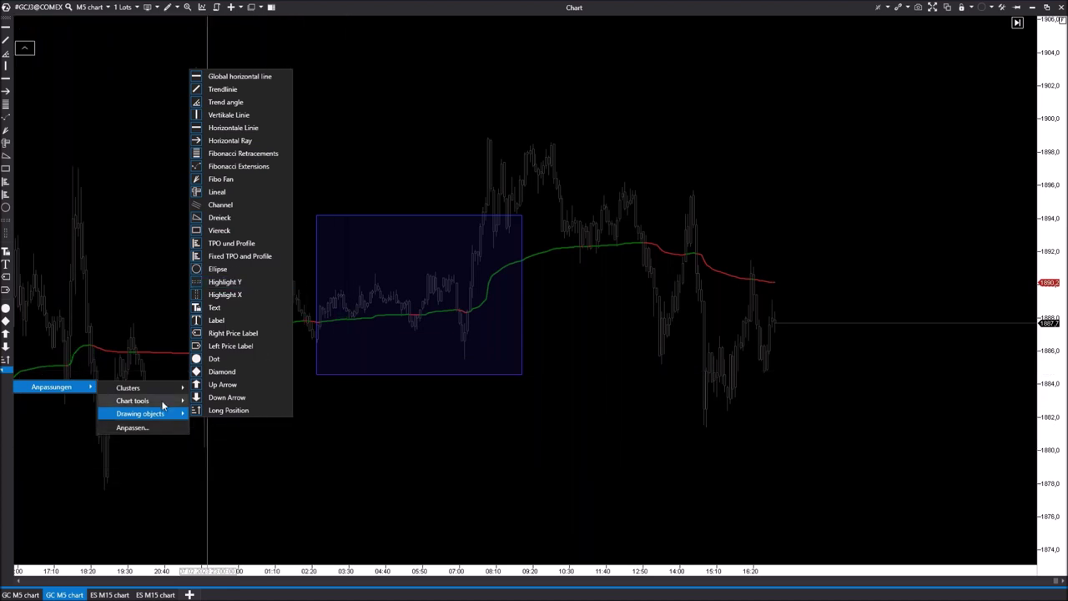
pyautogui.click(402, 428)
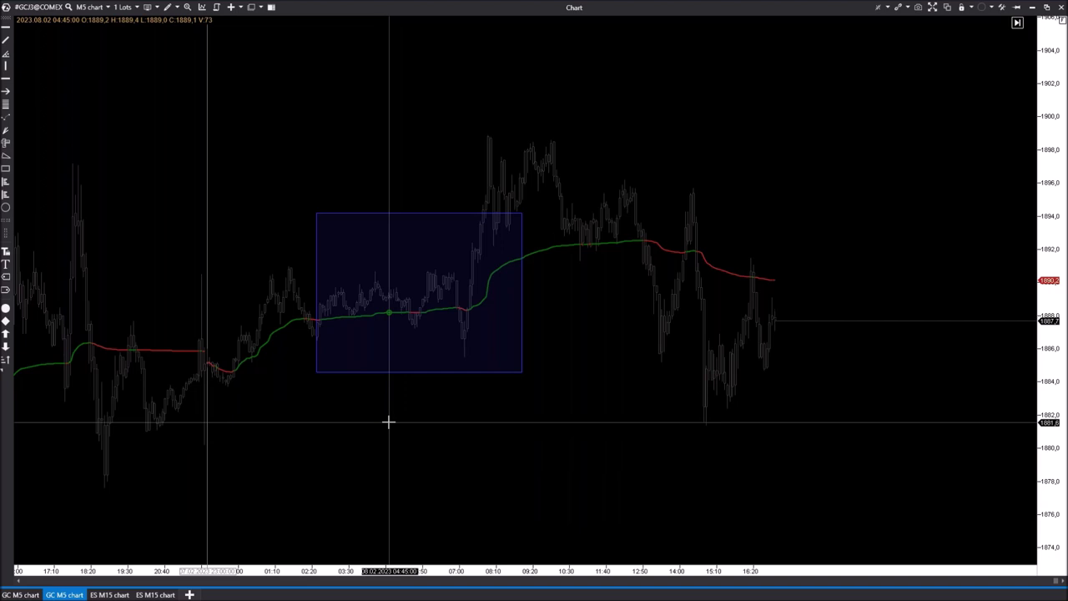
# Delete the blue rectangle from the second GC M5 chart.
pyautogui.click(317, 308)
pyautogui.press('Delete')
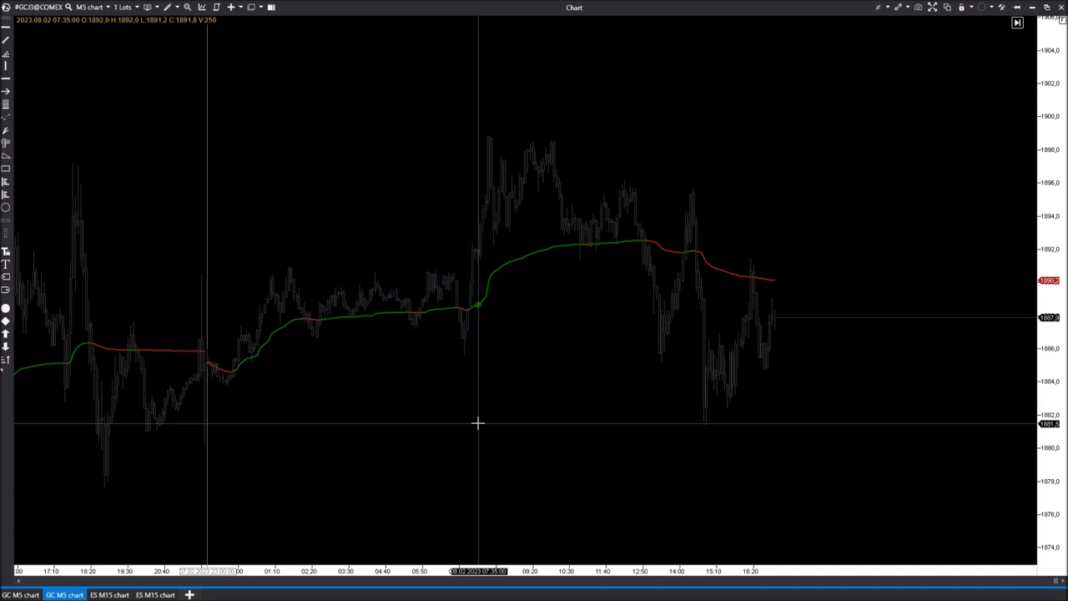
# Switch to the first ES M15 chart and examine the colored candles of 30 and 31 January 2023.
pyautogui.click(109, 594)
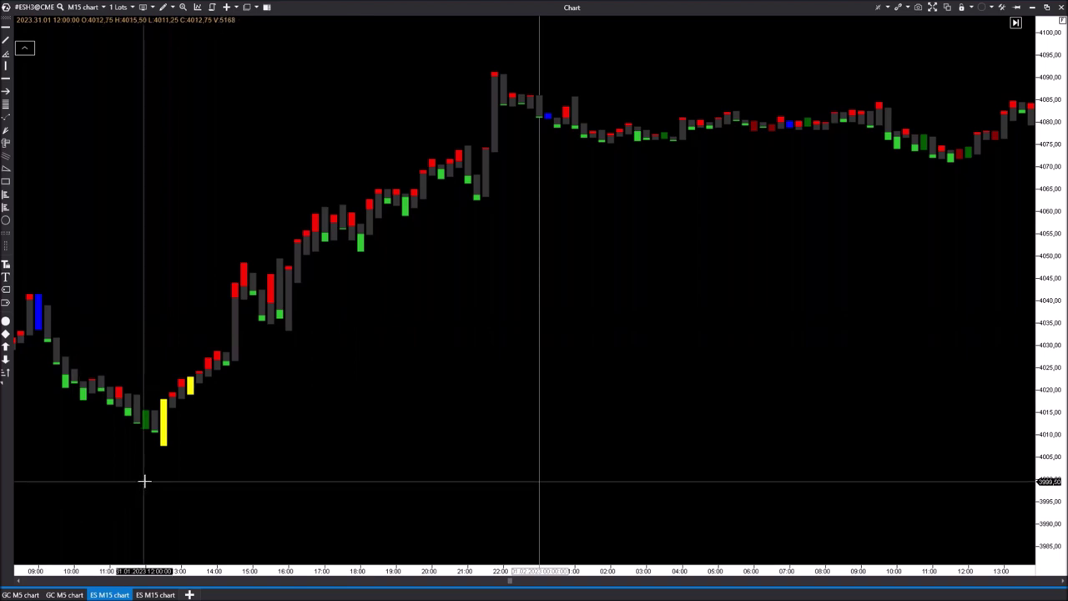
pyautogui.scroll(10, 142, 548)
pyautogui.scroll(3, 528, 440)
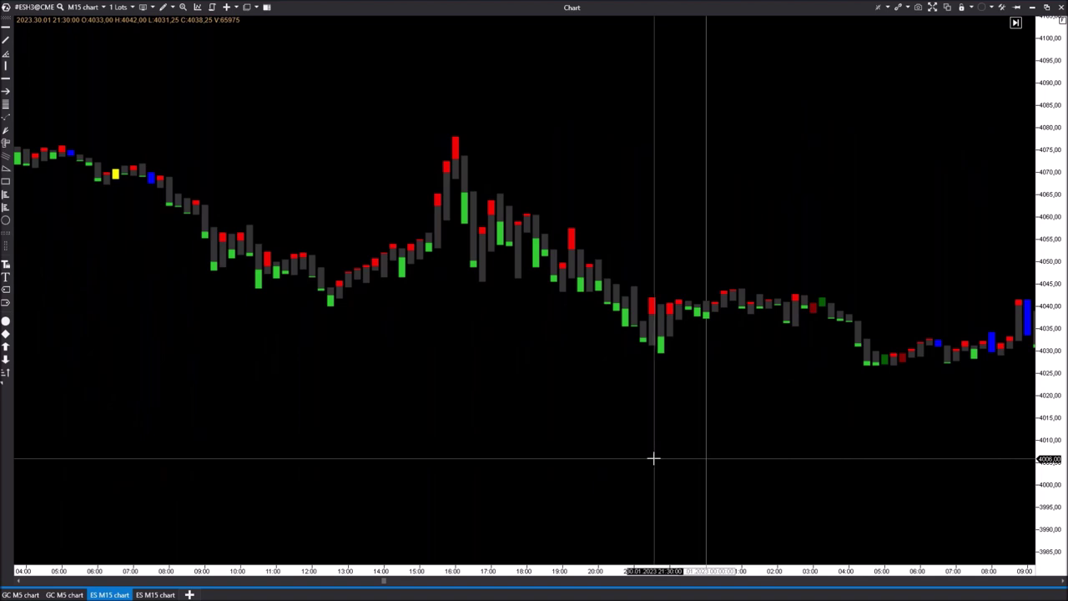
pyautogui.scroll(-5, 607, 326)
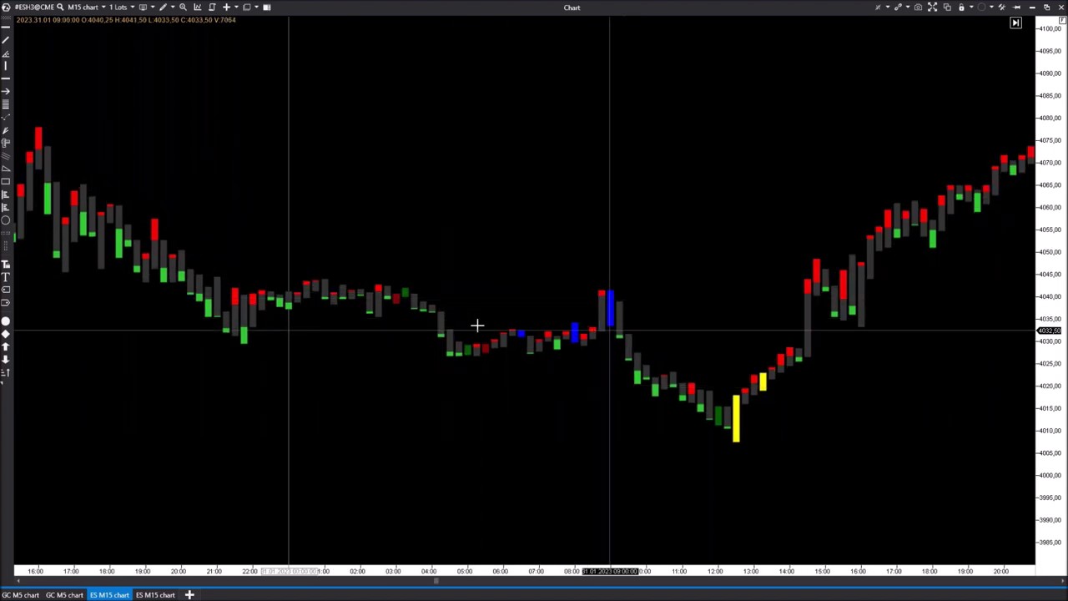
pyautogui.scroll(-2, 367, 429)
# Review the Bionic Candle indicator's color settings in a widened indicator dialog, and close it with confirmation.
pyautogui.rightClick(313, 198)
pyautogui.click(373, 228)
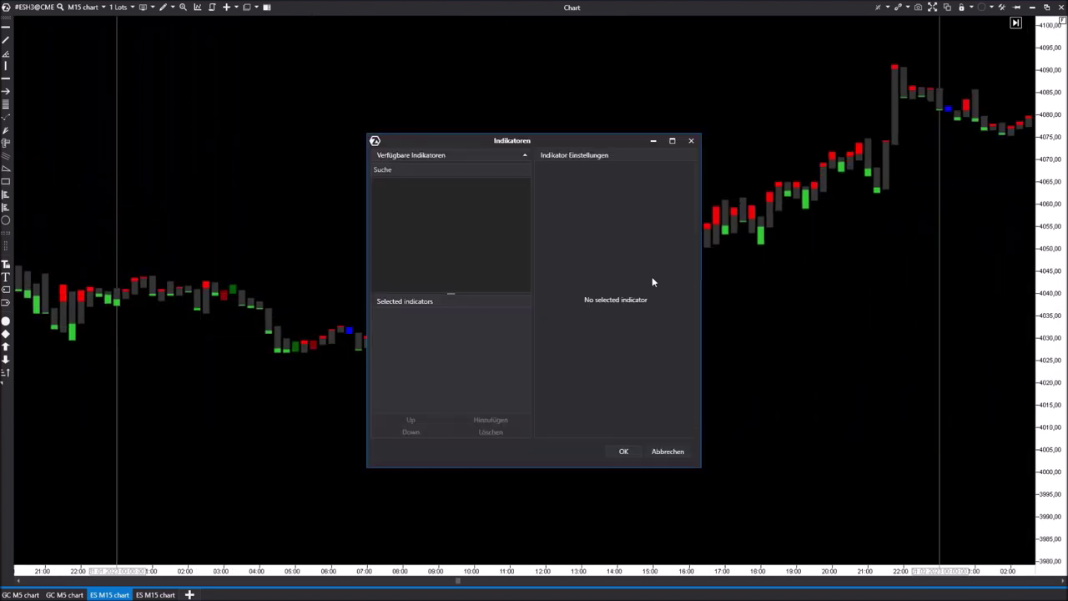
pyautogui.click(424, 319)
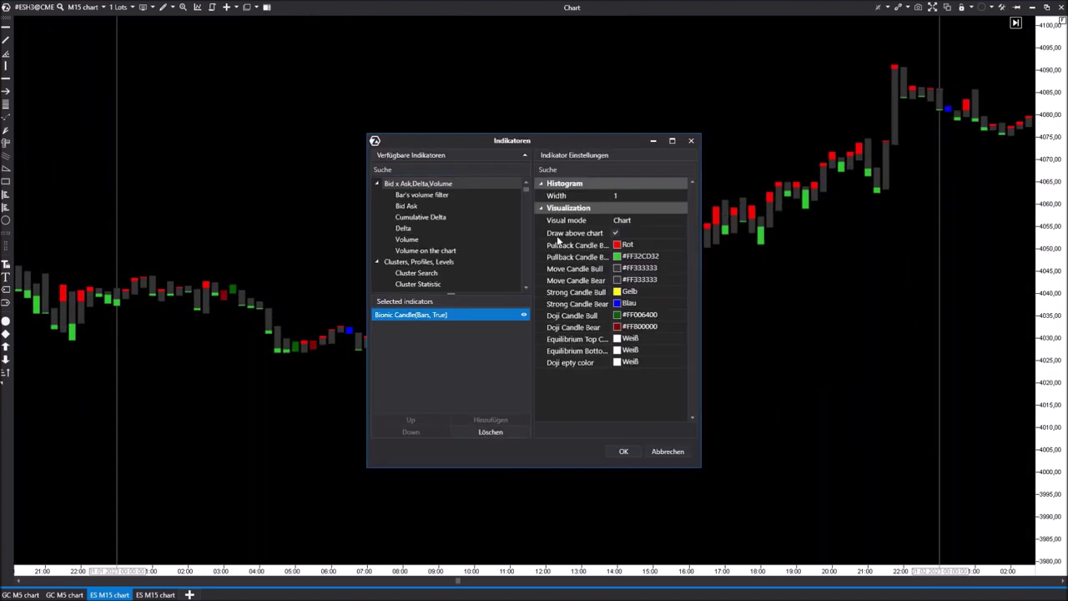
pyautogui.moveTo(702, 323); pyautogui.dragTo(823, 310)
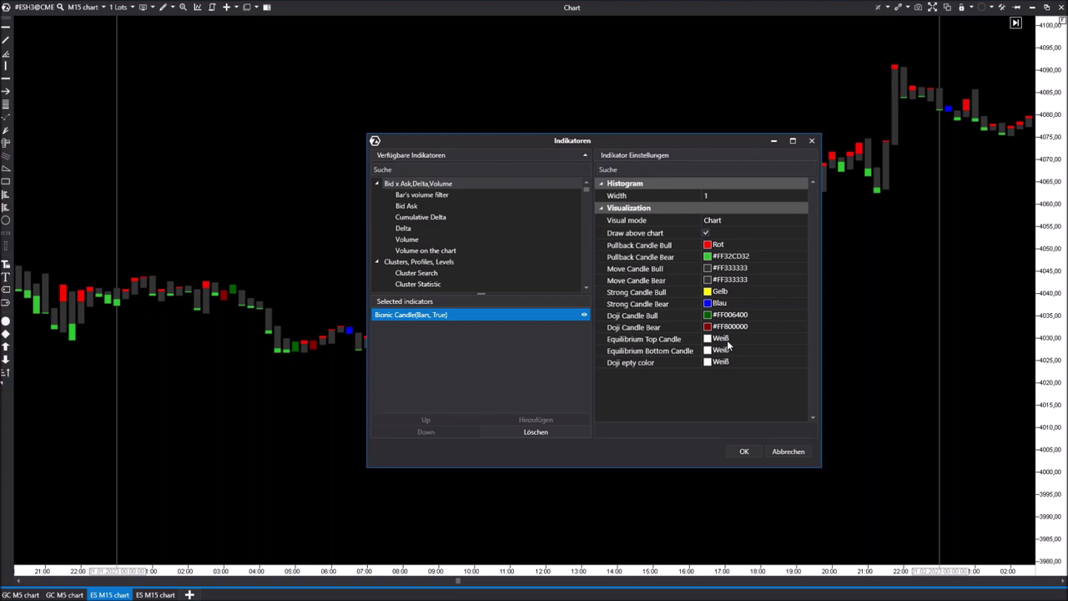
pyautogui.click(742, 452)
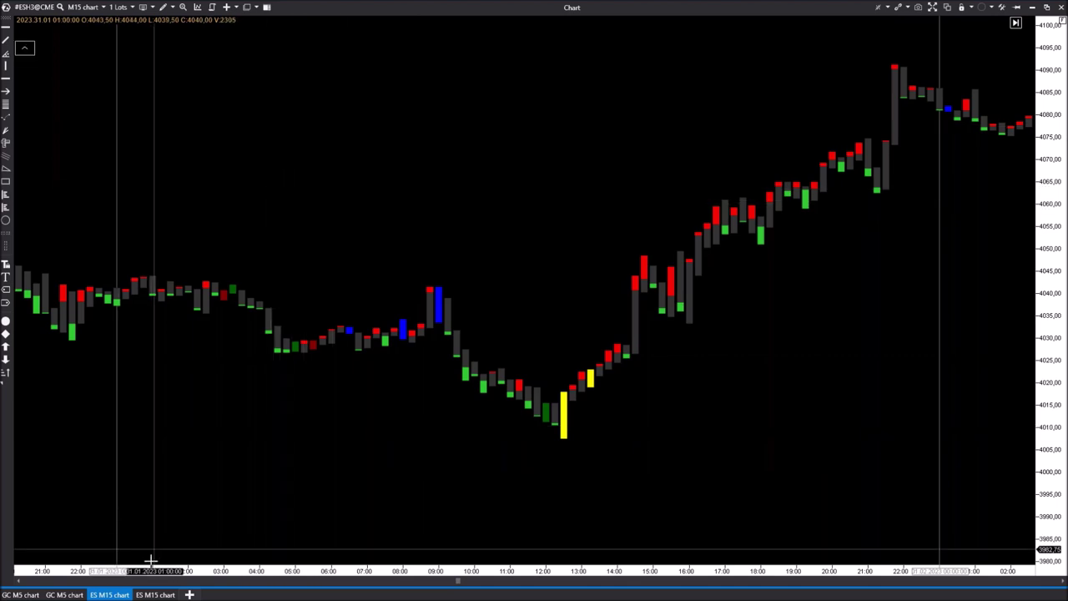
# Switch to the second ES M15 chart, view it in full-screen mode and return to the normal window.
pyautogui.click(154, 594)
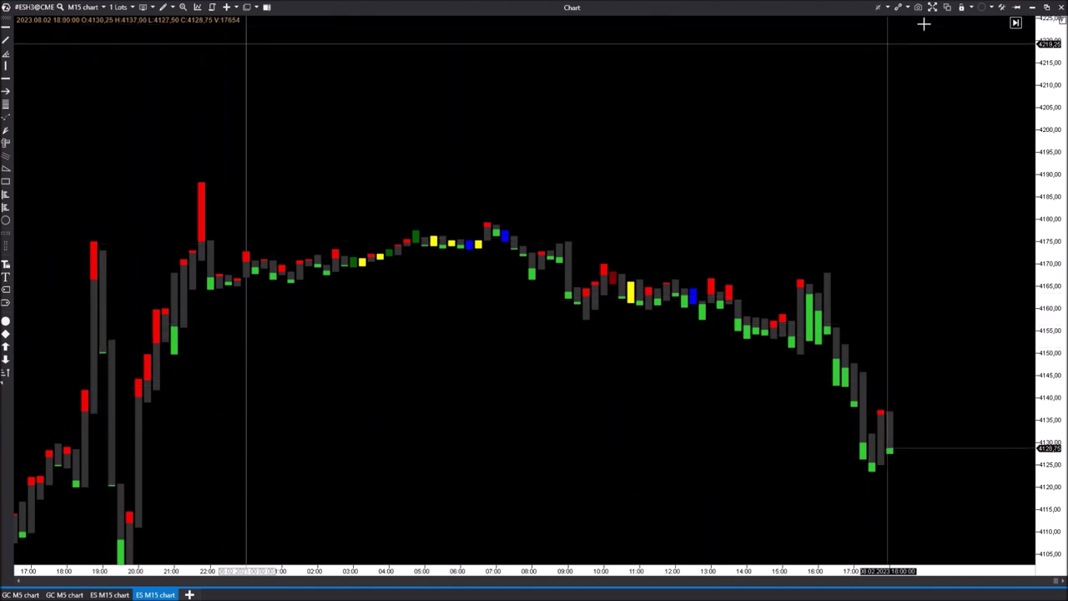
pyautogui.click(932, 7)
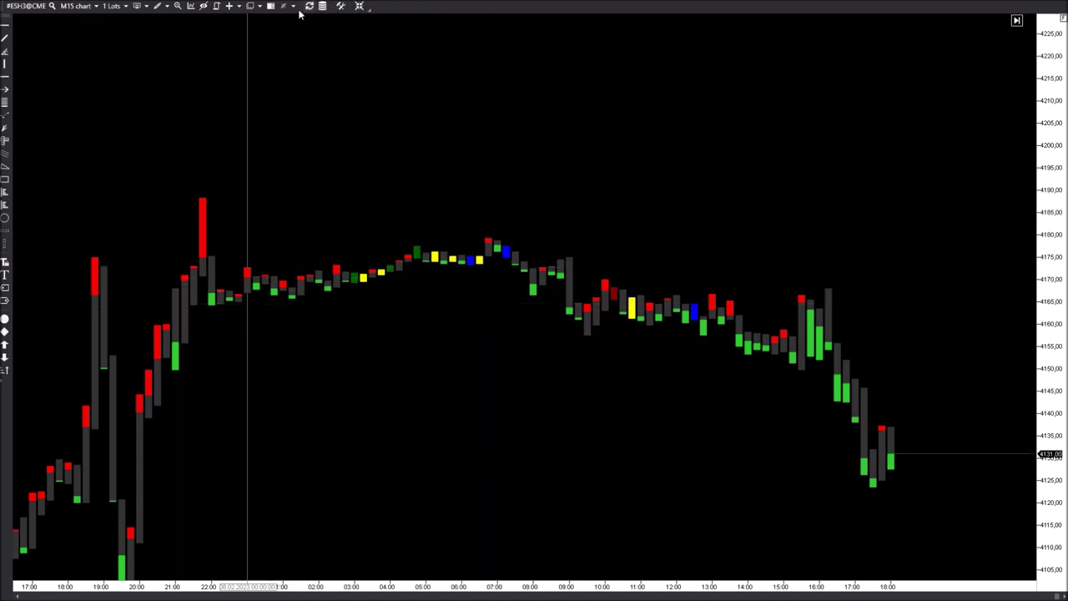
pyautogui.moveTo(34, 38)
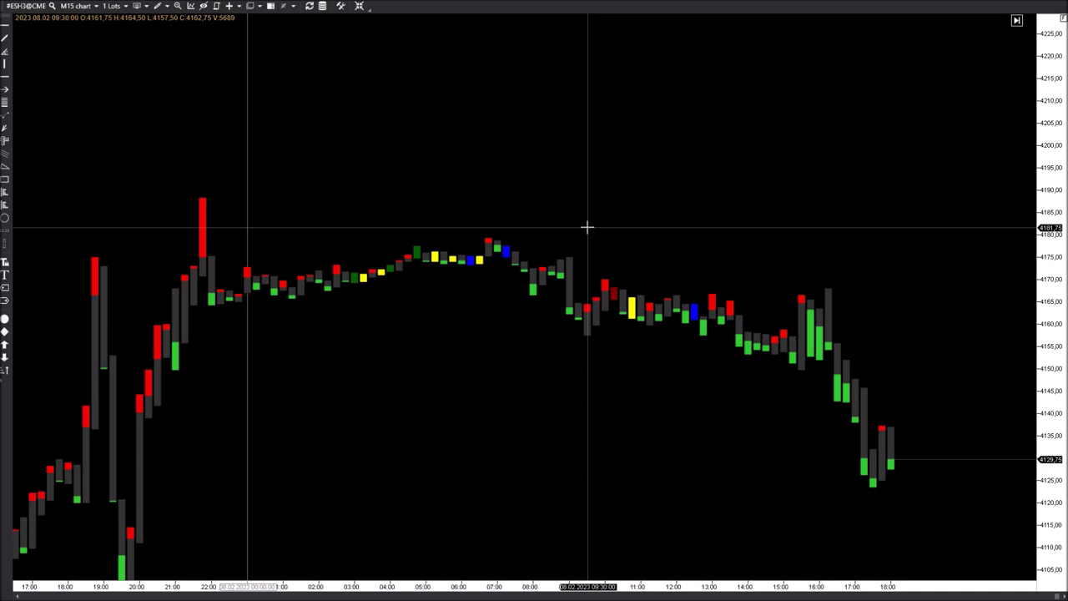
pyautogui.press('F11')
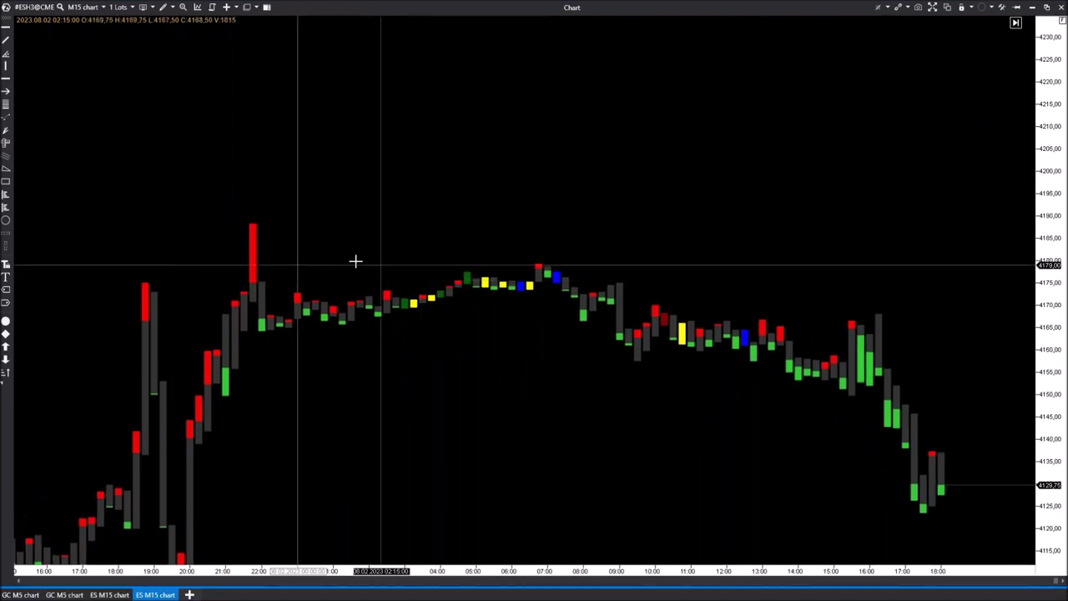
# View the drawing toolbar's customization options for clusters, chart tools and drawing objects on the ES M15 chart.
pyautogui.rightClick(6, 385)
pyautogui.moveTo(59, 387)
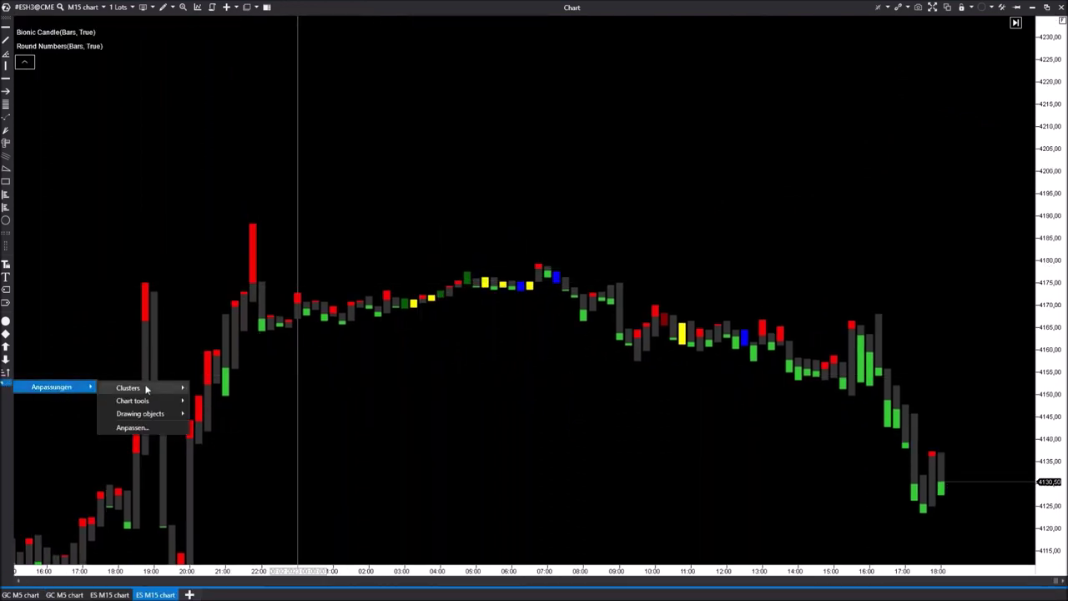
pyautogui.click(533, 158)
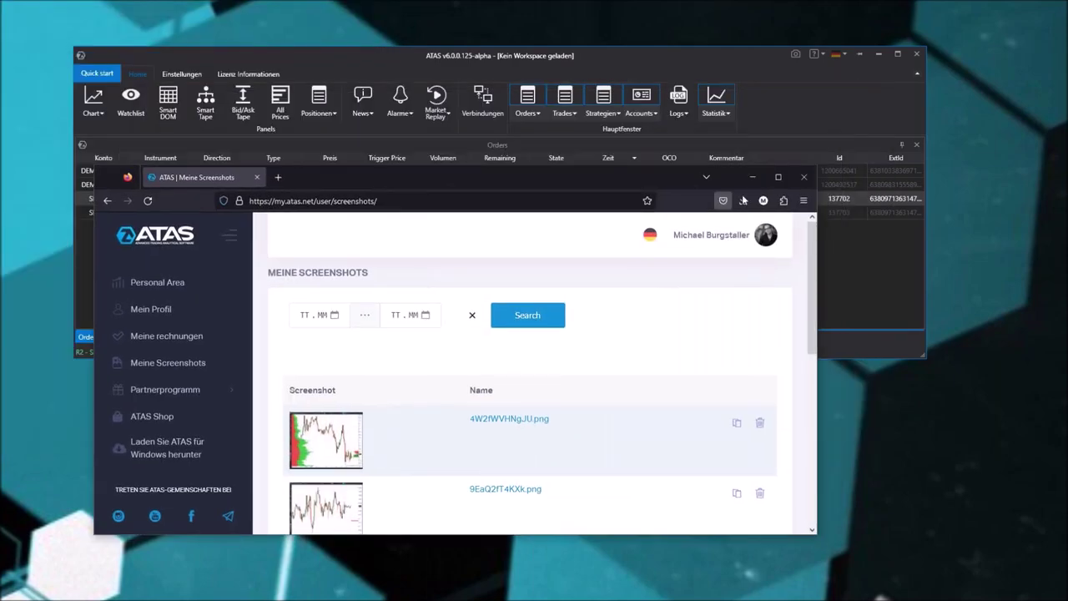
# View the Meine Screenshots page in a maximized browser and capture the maximized ES M15 chart as an online screenshot.
pyautogui.click(778, 177)
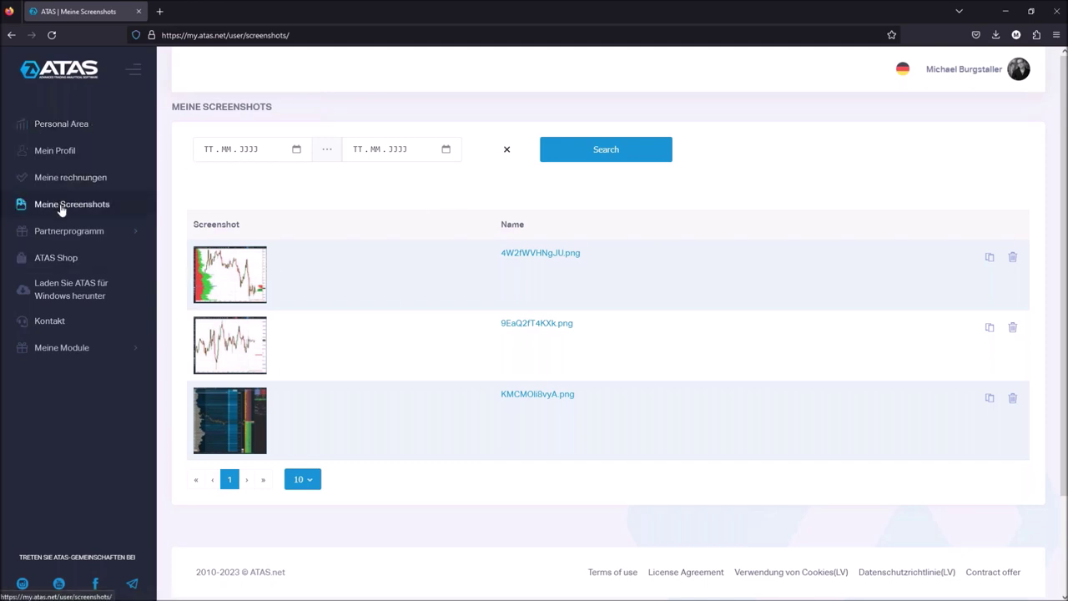
pyautogui.moveTo(0, 501); pyautogui.dragTo(593, 171)
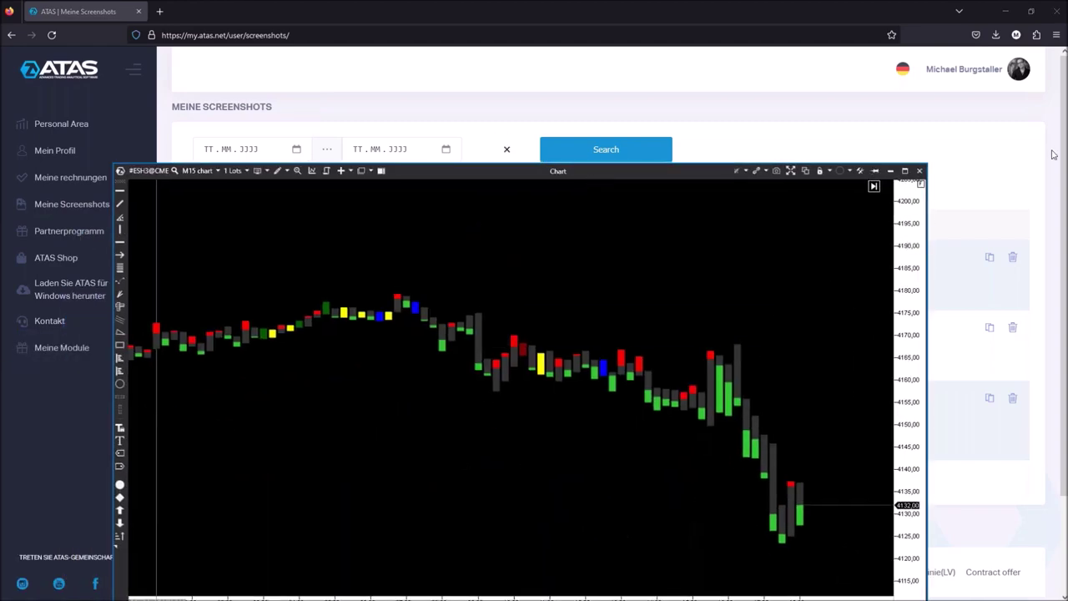
pyautogui.click(909, 168)
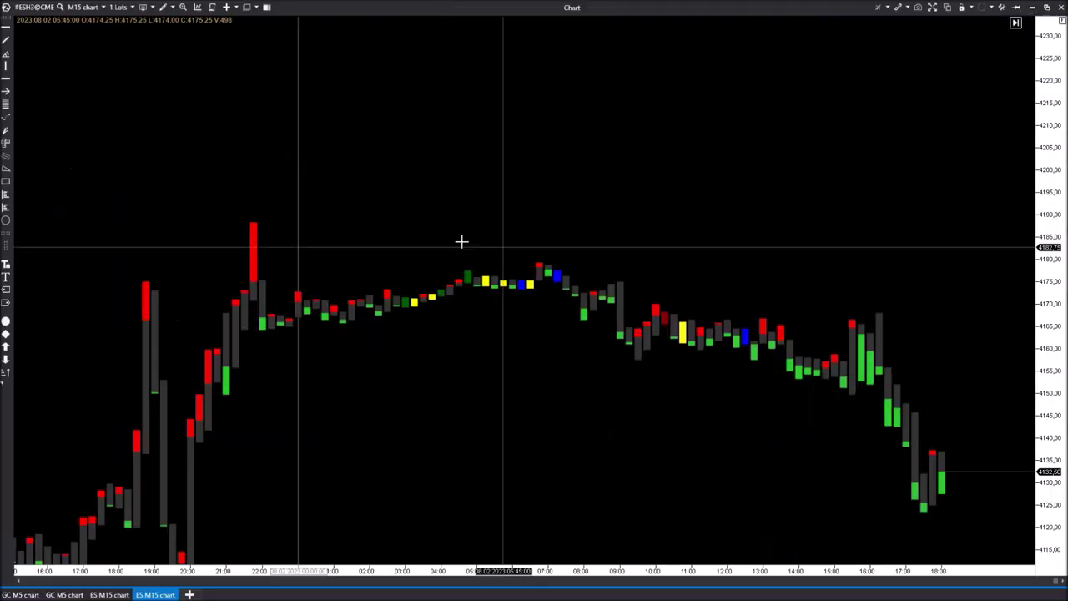
pyautogui.click(919, 9)
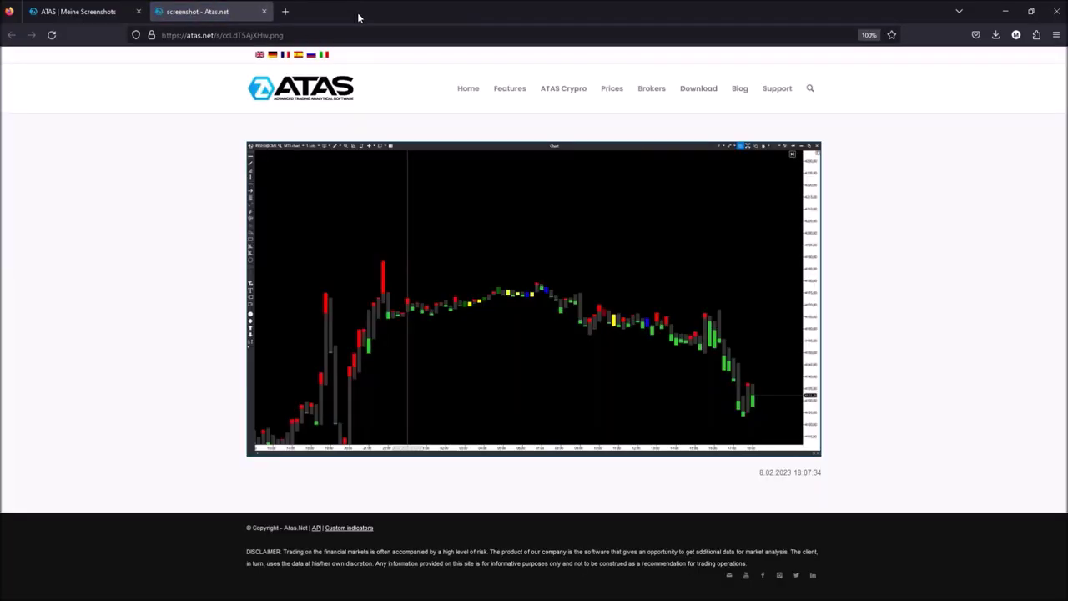
# Check the Meine Screenshots page in the browser for the newly uploaded ES M15 chart image.
pyautogui.hotkey('alt', 'Tab')
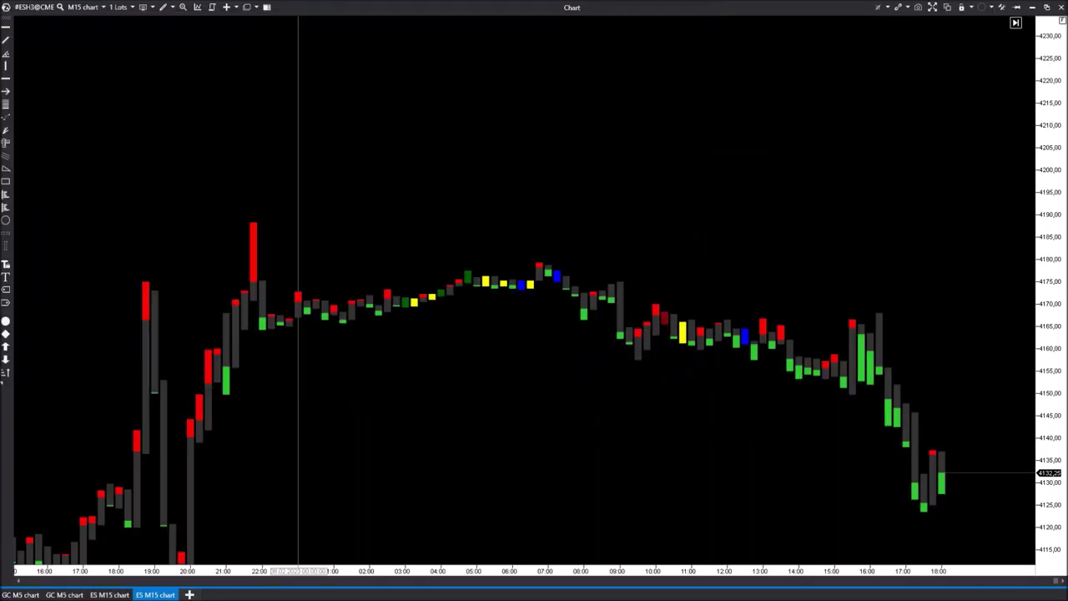
pyautogui.hotkey('alt', 'Tab')
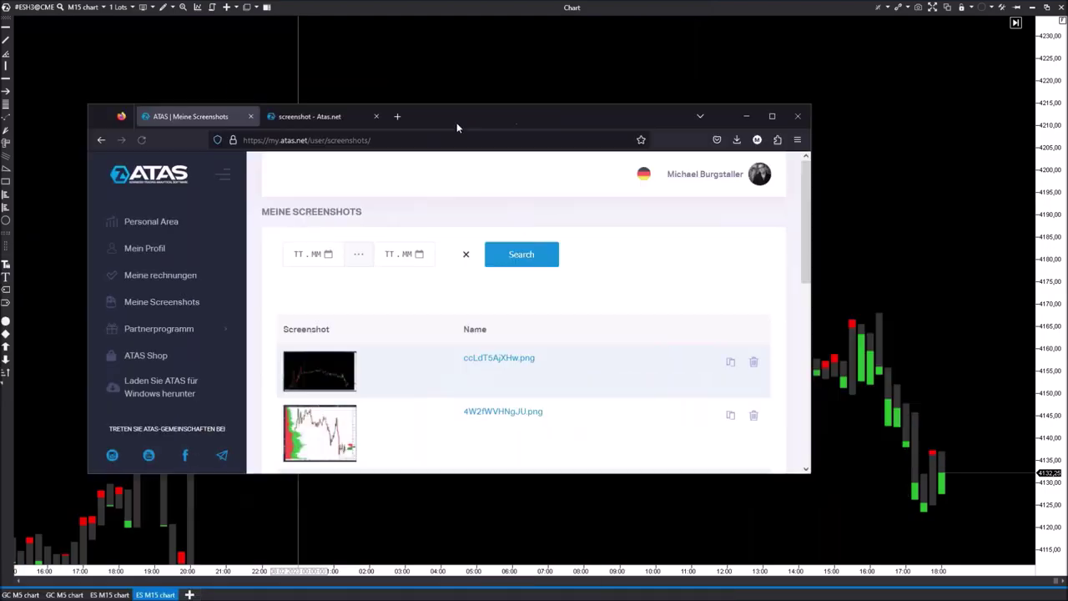
pyautogui.click(771, 117)
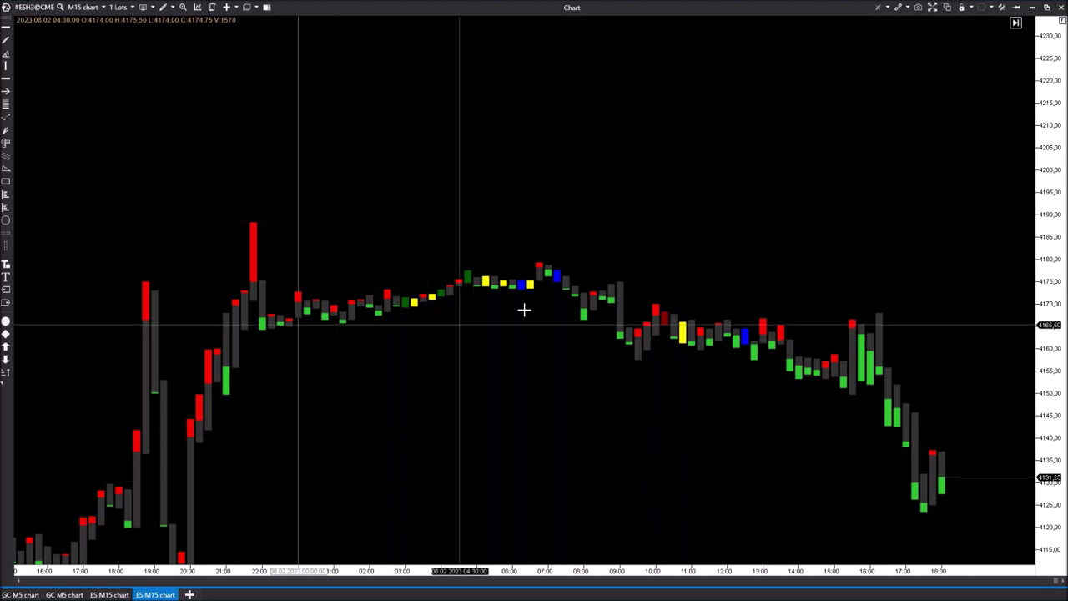
# Minimize the chart, open a Smart DOM for the E-mini S&P 500 (ES), and reposition and enlarge its window.
pyautogui.click(1032, 7)
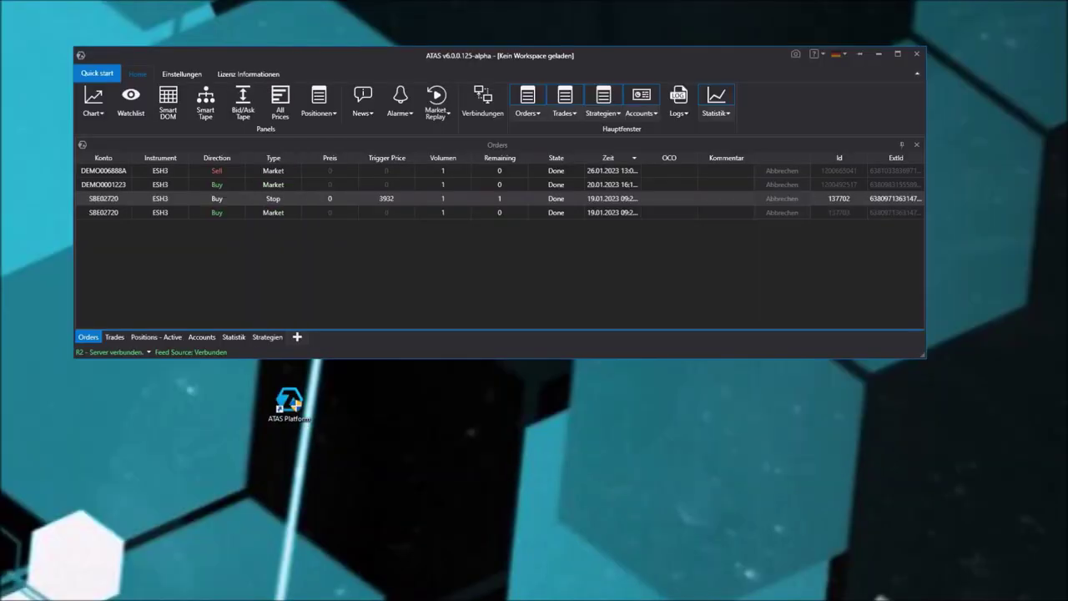
pyautogui.click(167, 102)
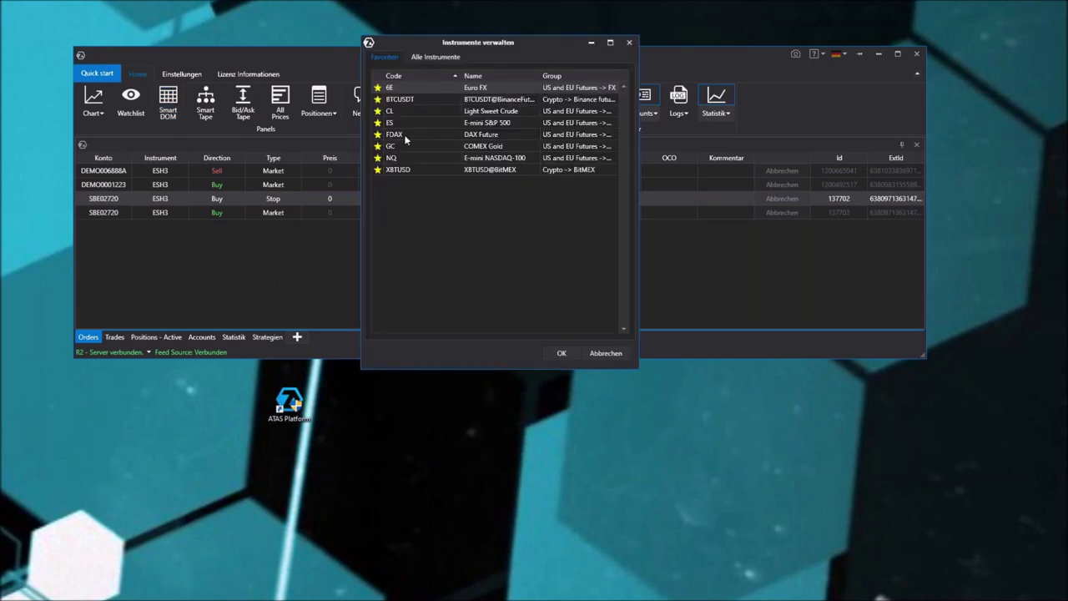
pyautogui.doubleClick(410, 115)
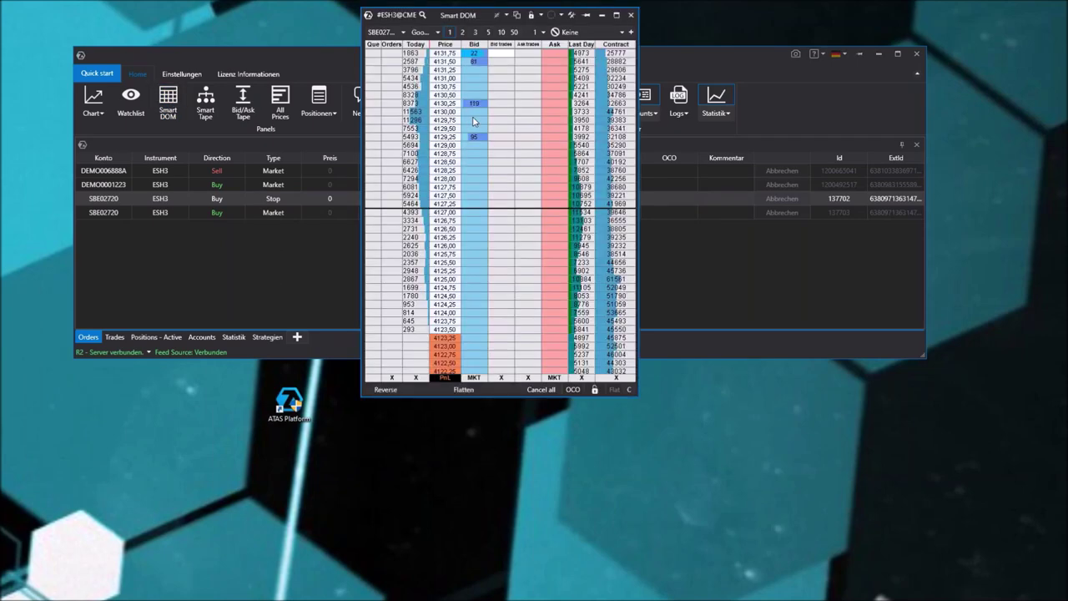
pyautogui.moveTo(368, 22); pyautogui.dragTo(269, 128)
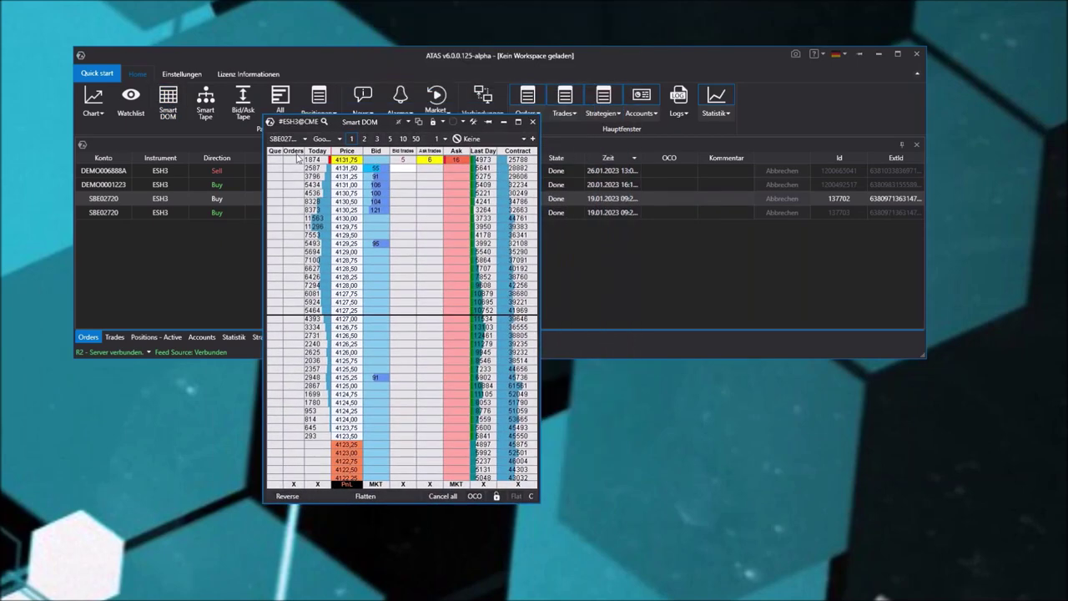
pyautogui.moveTo(539, 501); pyautogui.dragTo(724, 576)
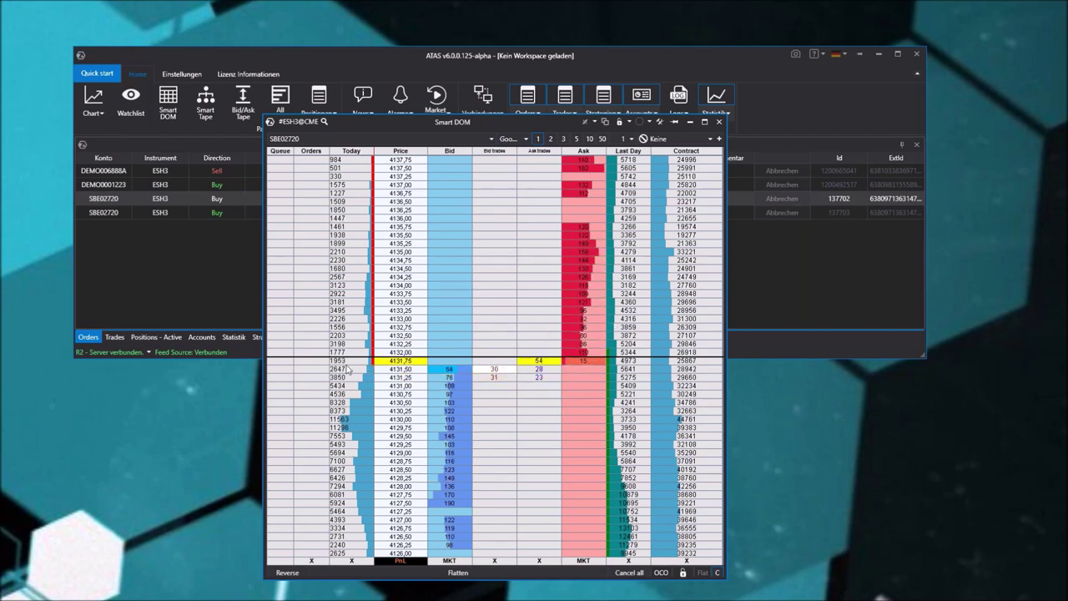
# Add the analytical Depth changes column to the Smart DOM and move the settings dialog clear of the new column.
pyautogui.rightClick(324, 327)
pyautogui.click(347, 359)
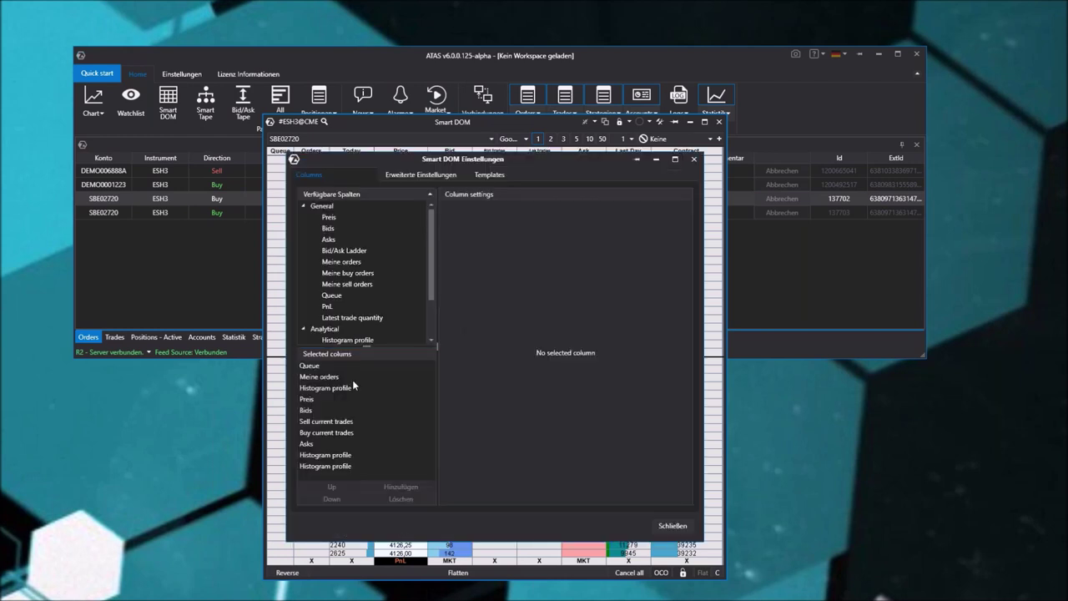
pyautogui.scroll(-3, 353, 320)
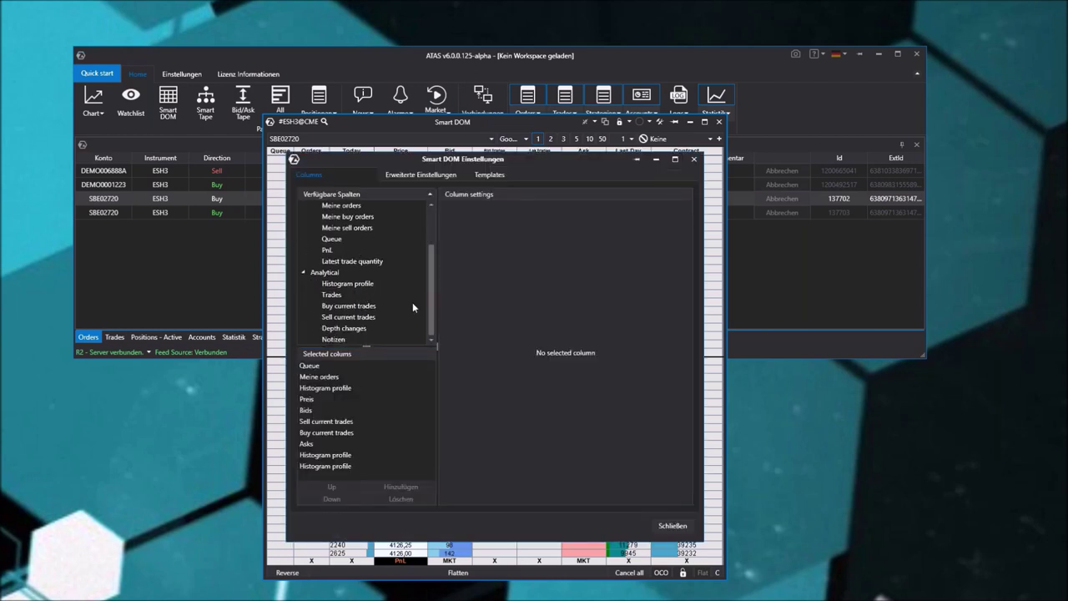
pyautogui.doubleClick(329, 329)
pyautogui.moveTo(529, 160); pyautogui.dragTo(291, 182)
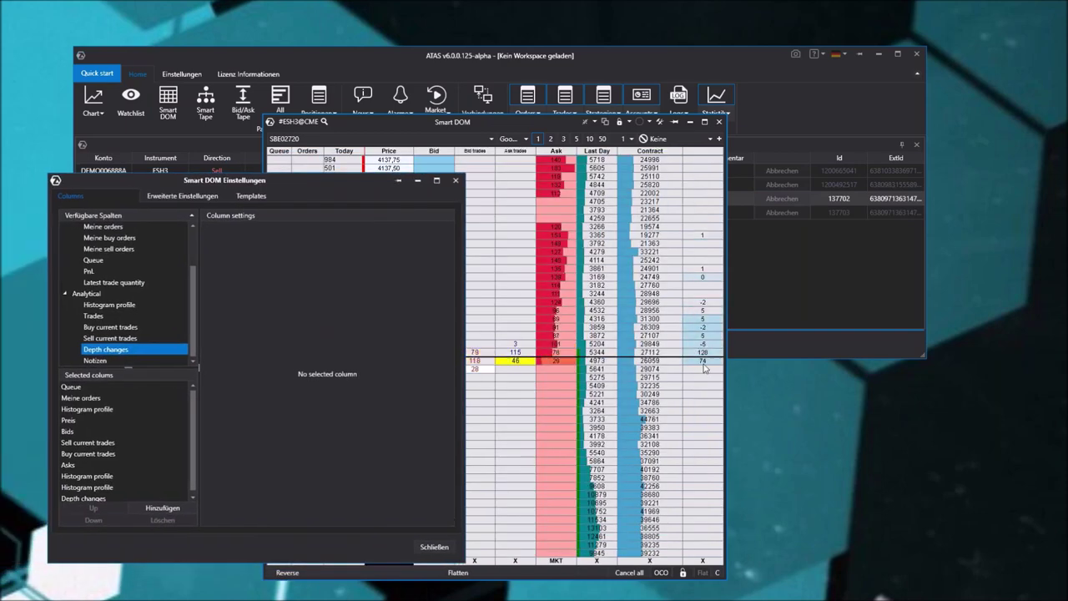
# Enable the histogram display for the Depth changes column and close the Smart DOM settings.
pyautogui.click(117, 497)
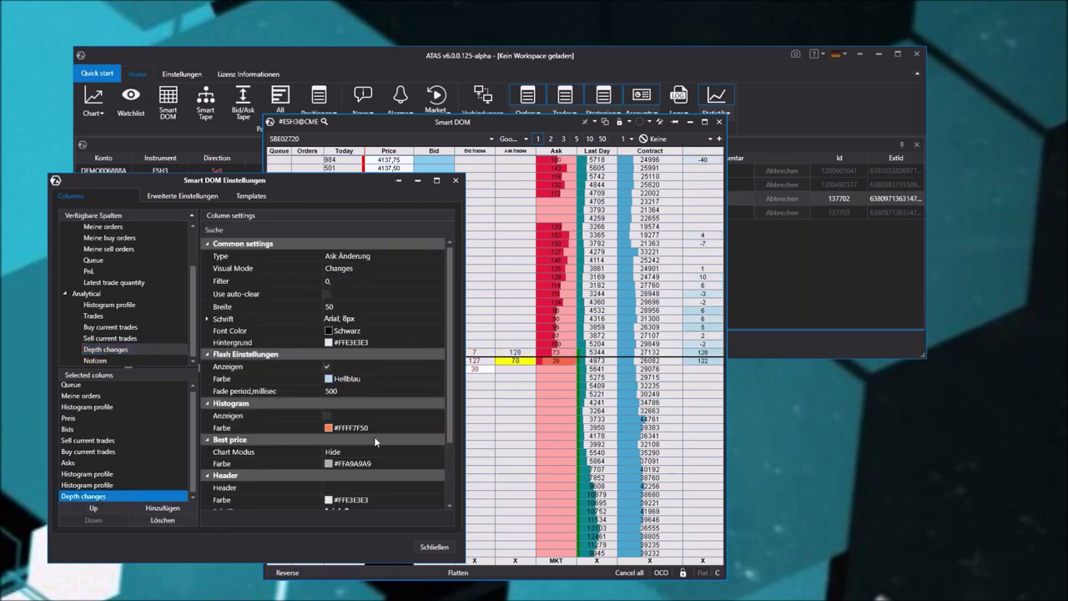
pyautogui.click(328, 415)
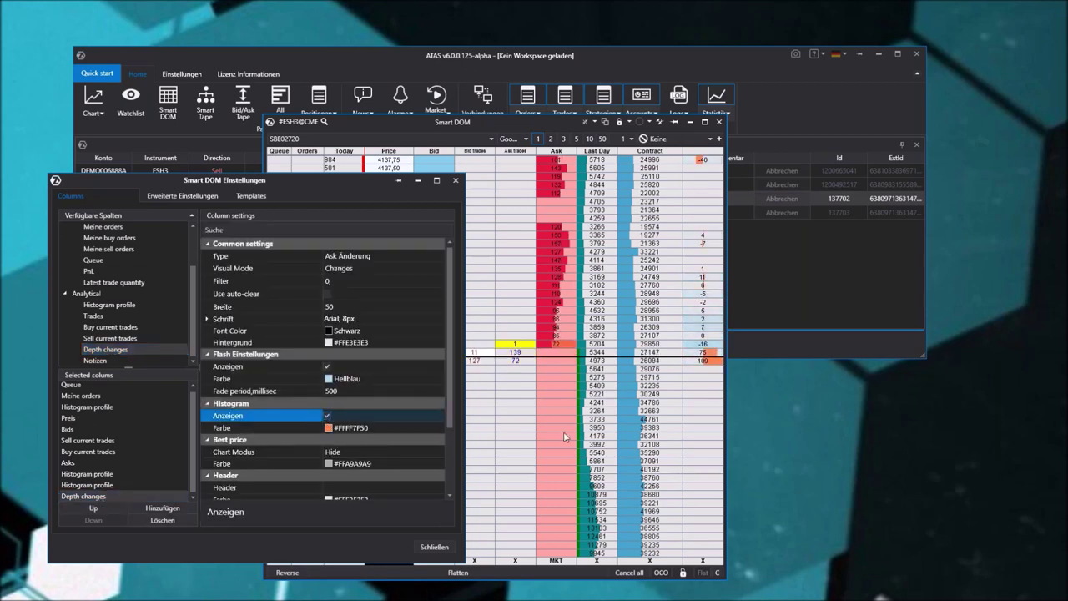
pyautogui.click(434, 547)
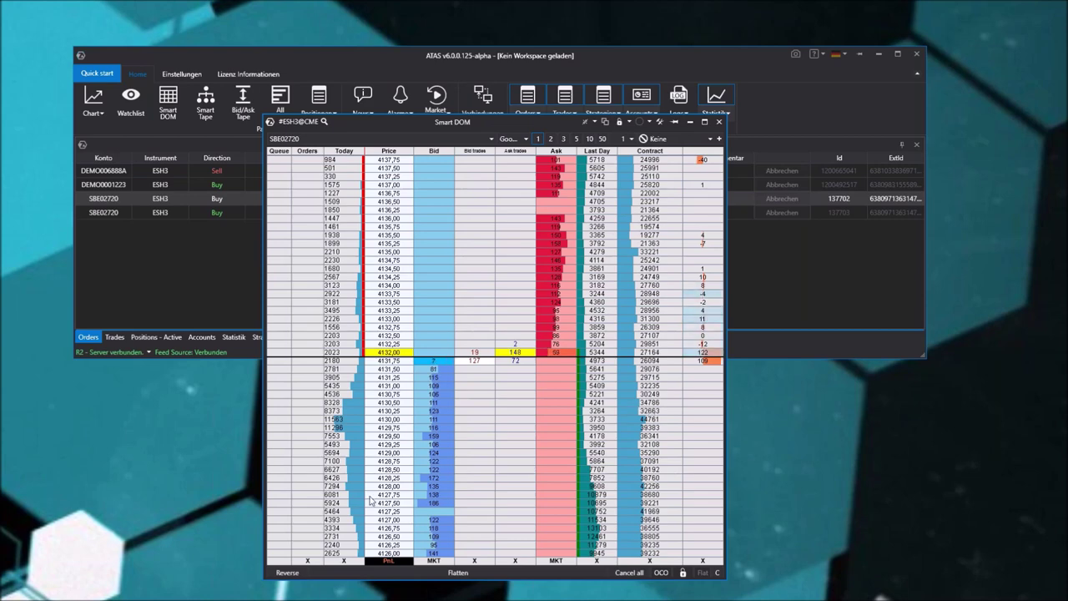
# Remove the Sell current trades and Buy current trades columns from the Smart DOM, and reposition and widen its window.
pyautogui.rightClick(416, 306)
pyautogui.click(483, 338)
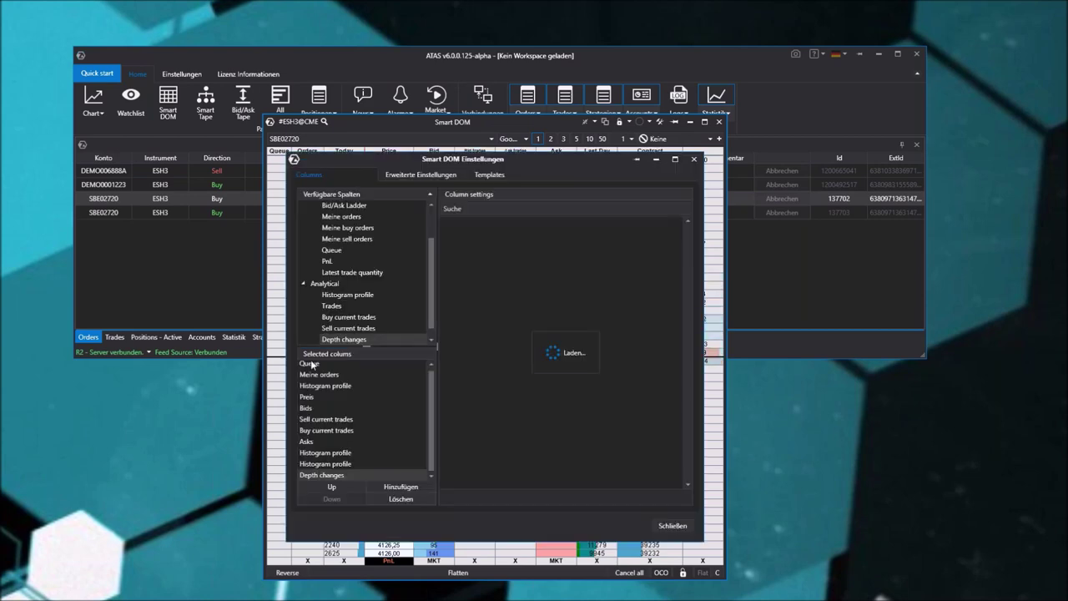
pyautogui.click(325, 419)
pyautogui.press('Delete')
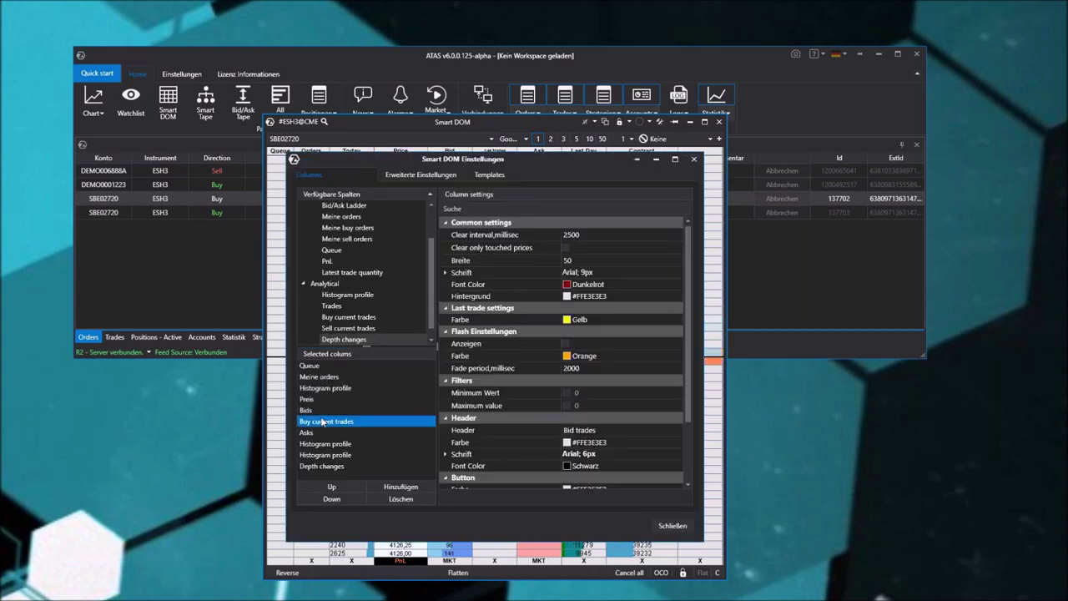
pyautogui.press('Delete')
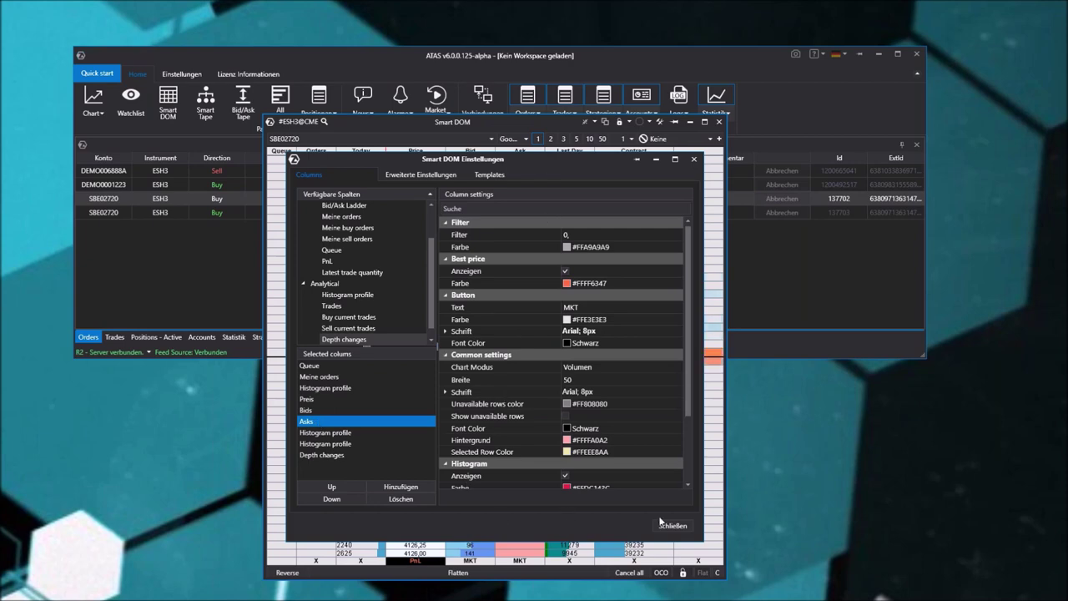
pyautogui.click(673, 526)
pyautogui.moveTo(506, 125); pyautogui.dragTo(350, 107)
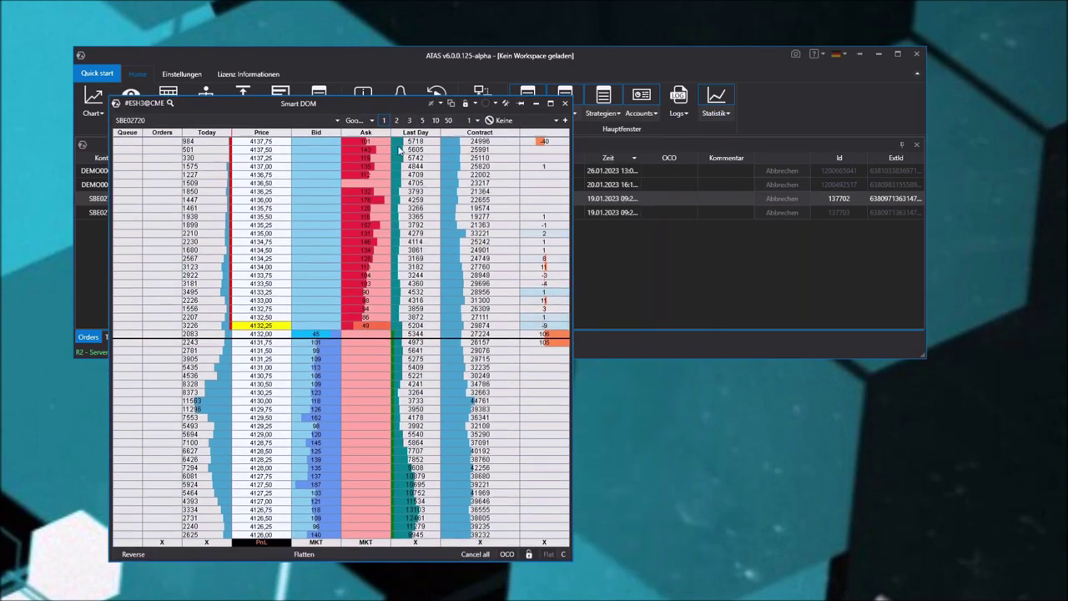
pyautogui.moveTo(605, 440); pyautogui.dragTo(639, 440)
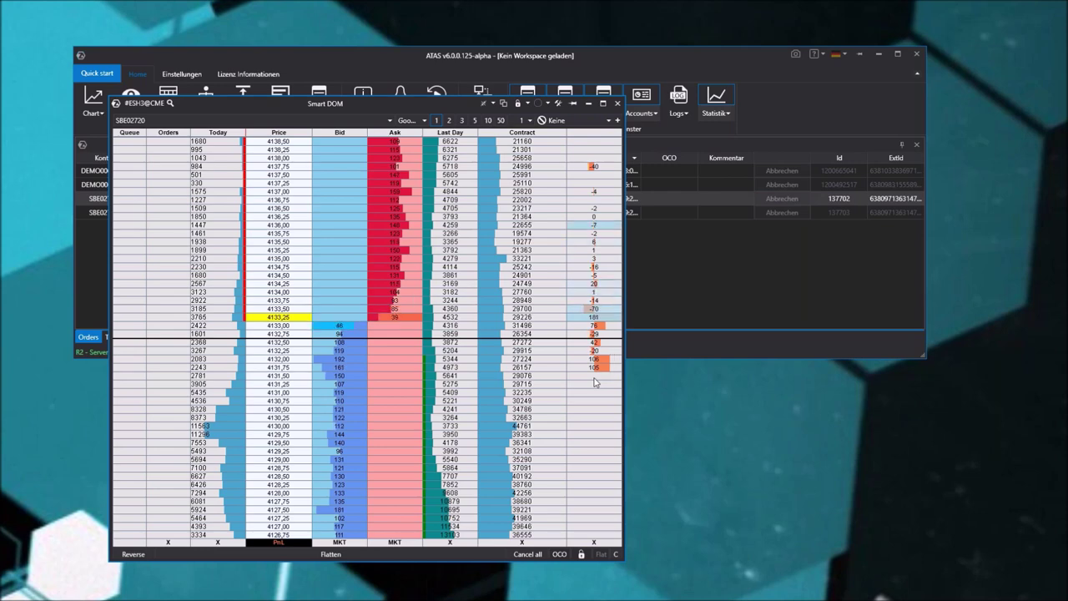
# Turn off the flash display for the Depth changes column, close the settings and close the Smart DOM.
pyautogui.rightClick(595, 287)
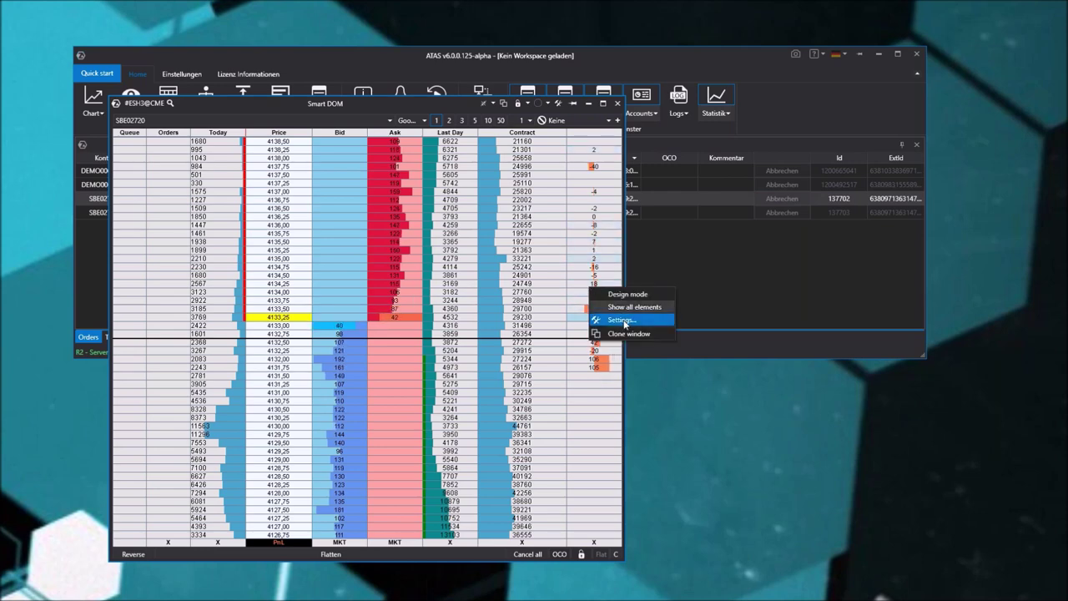
pyautogui.click(616, 319)
pyautogui.click(192, 436)
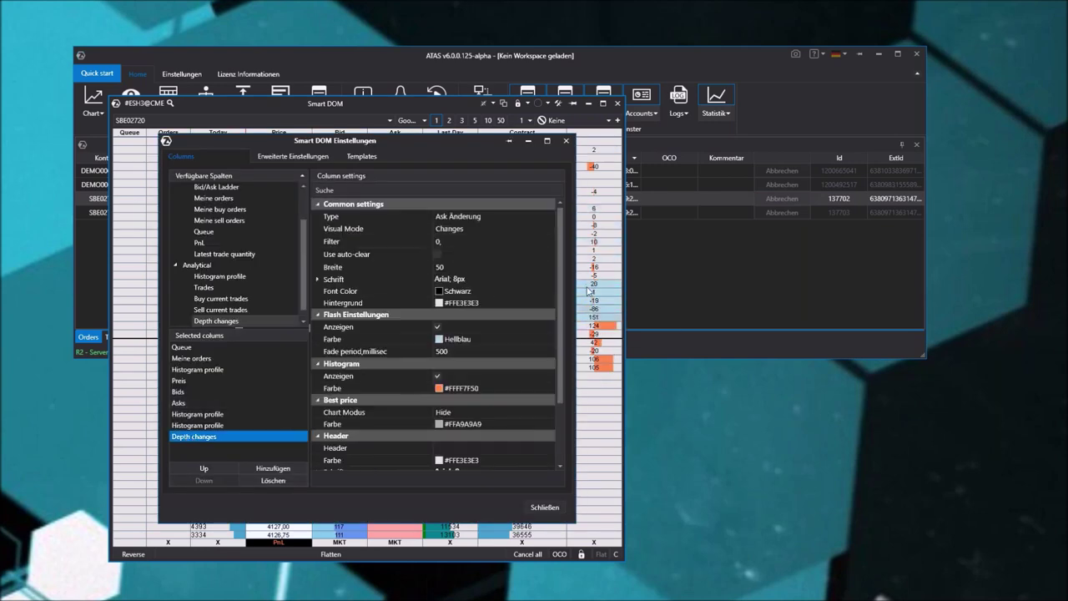
pyautogui.click(437, 326)
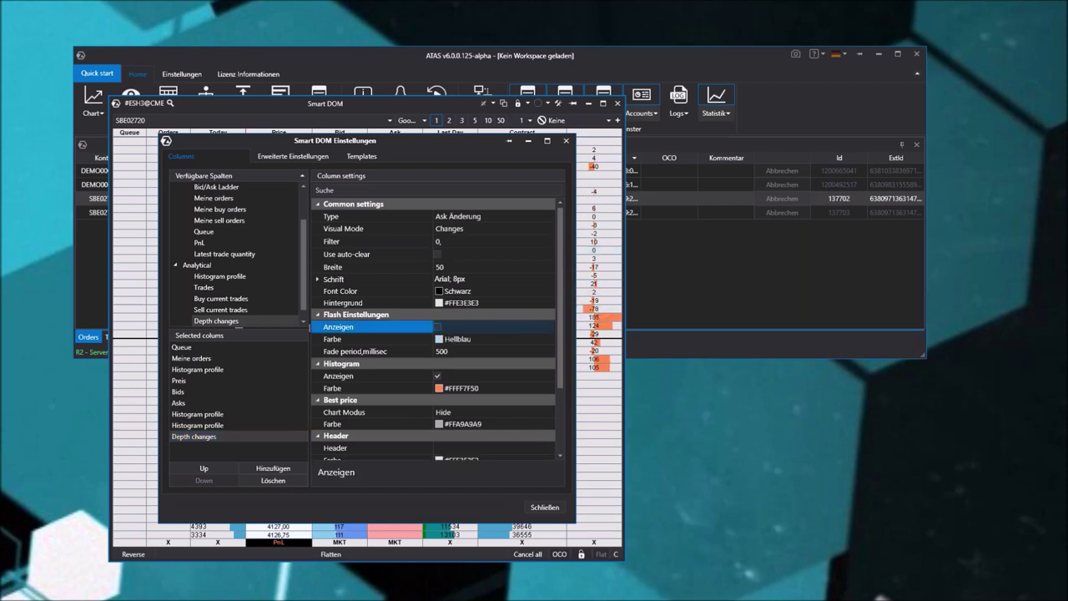
pyautogui.click(525, 502)
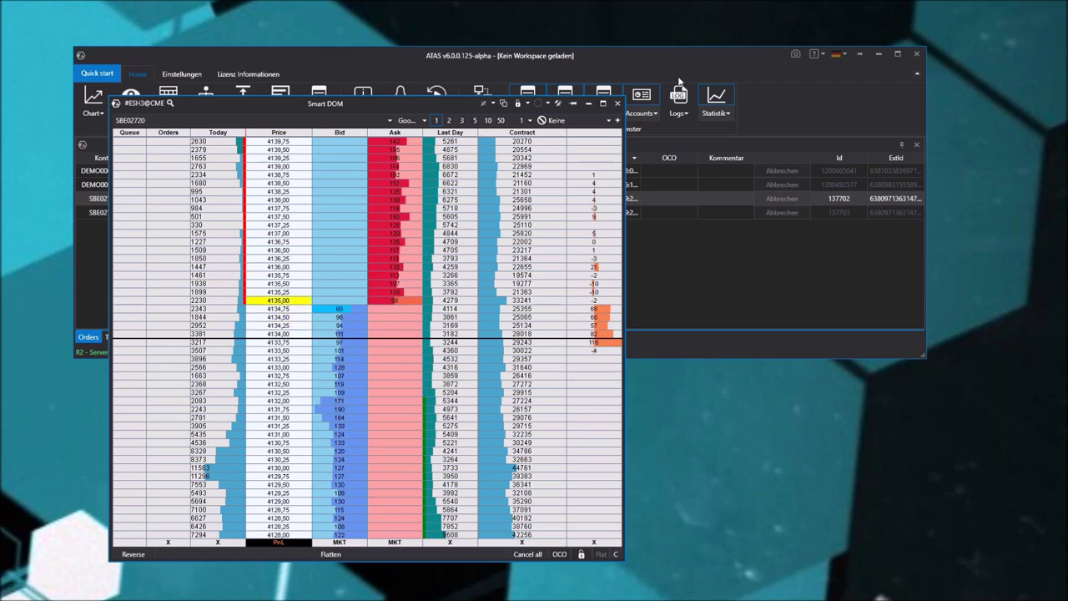
pyautogui.click(617, 102)
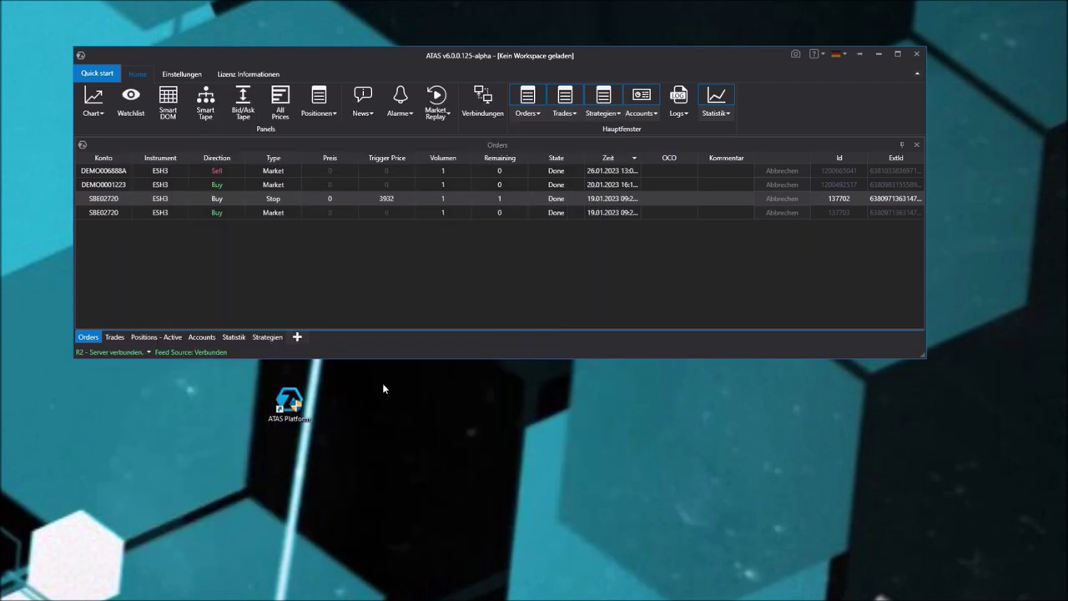
# Open the Market Replay window, and reposition and enlarge it over the main window.
pyautogui.click(436, 100)
pyautogui.click(444, 355)
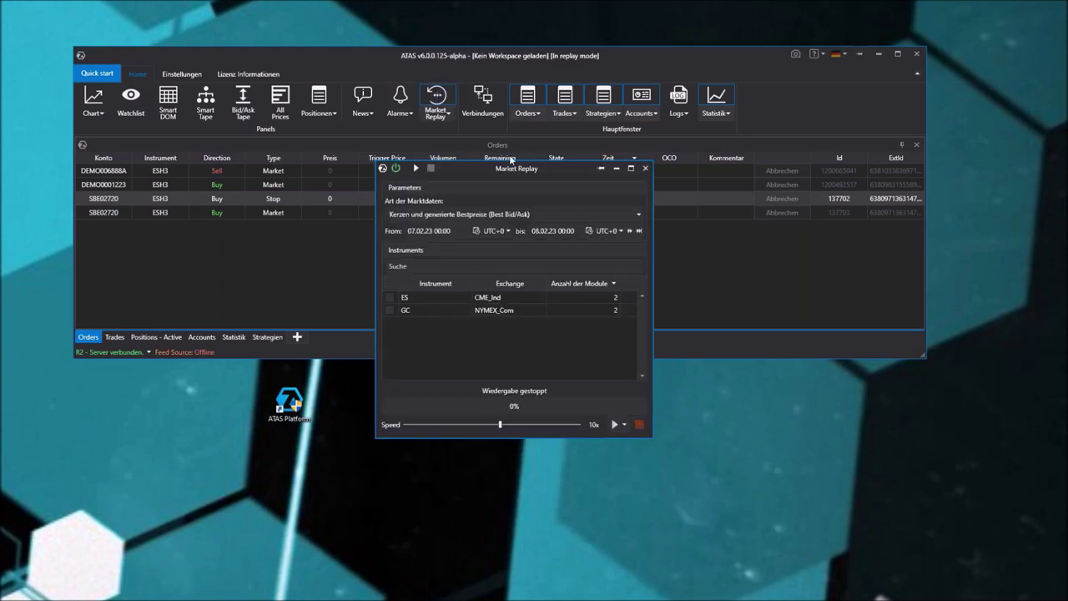
pyautogui.moveTo(516, 169); pyautogui.dragTo(300, 137)
pyautogui.moveTo(437, 407); pyautogui.dragTo(650, 522)
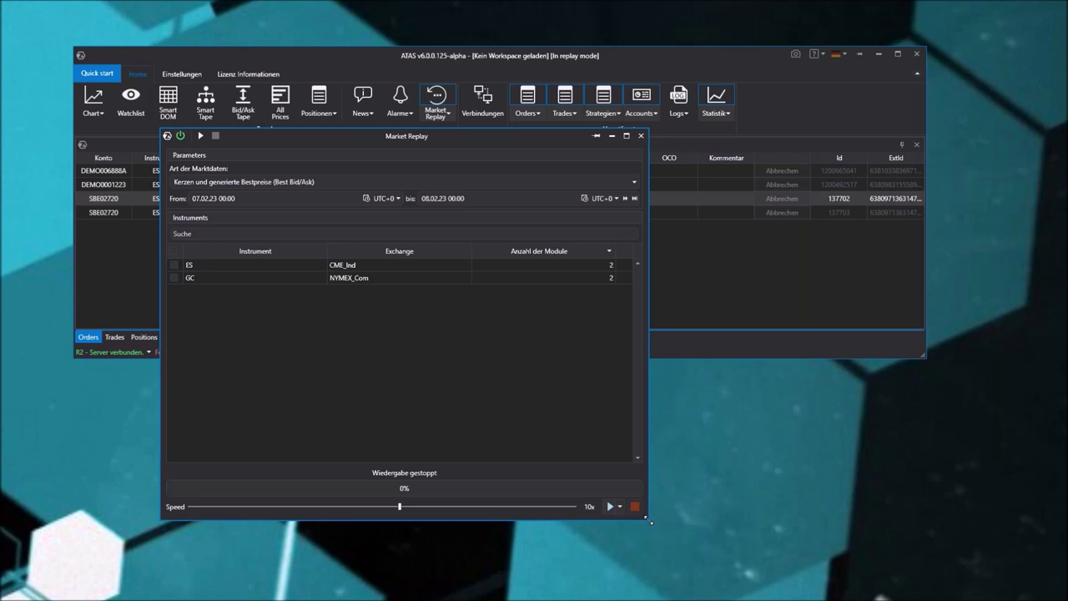
# Examine the date and time picker for the replay period's start and close it without choosing a date.
pyautogui.click(367, 201)
pyautogui.click(368, 200)
pyautogui.click(367, 199)
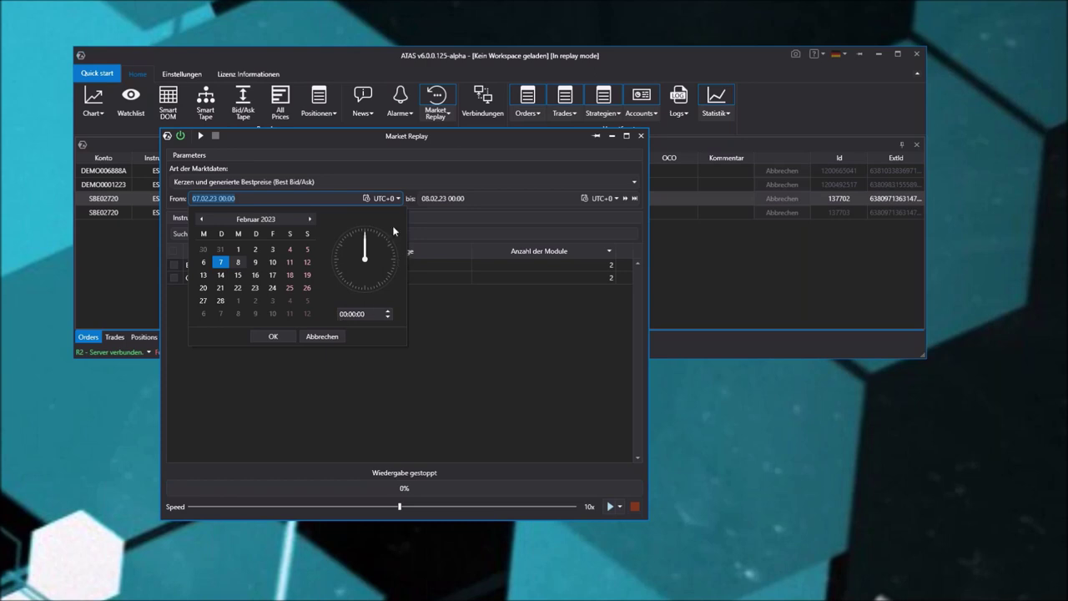
pyautogui.click(439, 276)
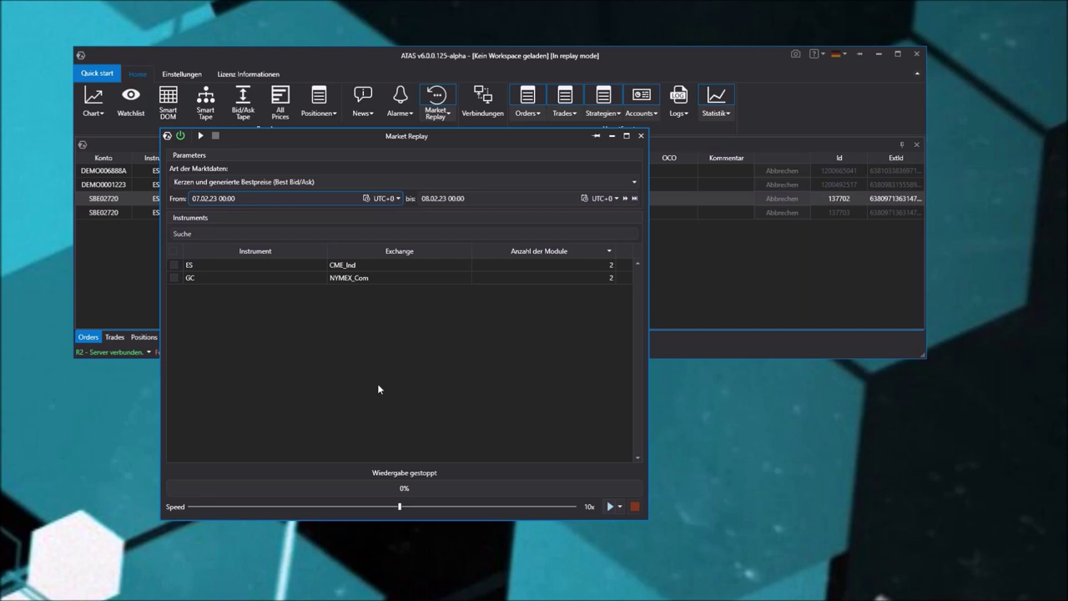
# Close and reopen the Market Replay window, and activate the replay for 07.02.23 00:00 to 08.02.23 00:00.
pyautogui.click(641, 135)
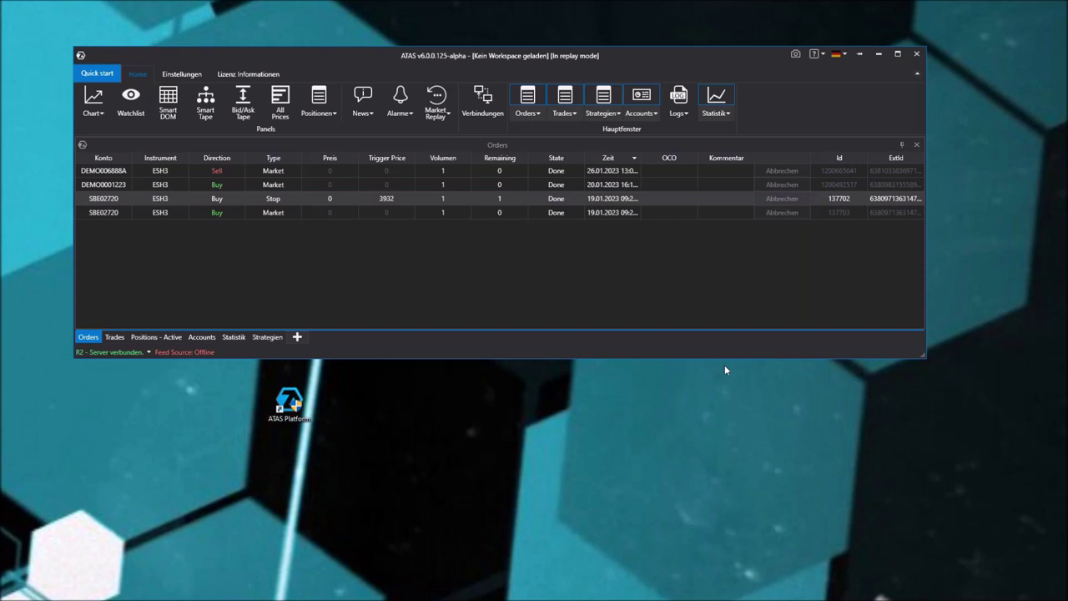
pyautogui.click(436, 102)
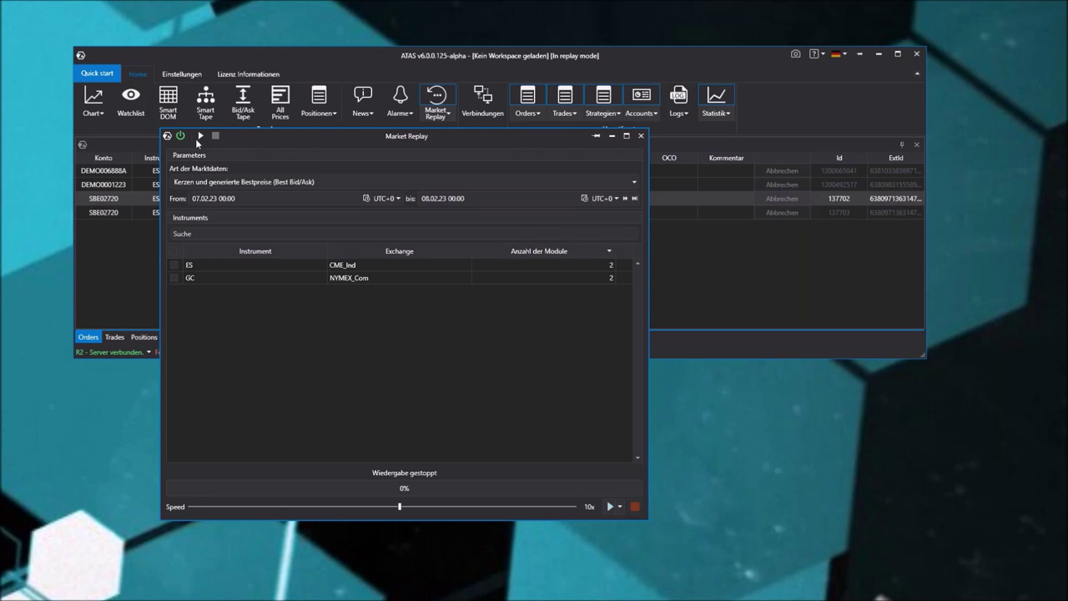
pyautogui.click(180, 135)
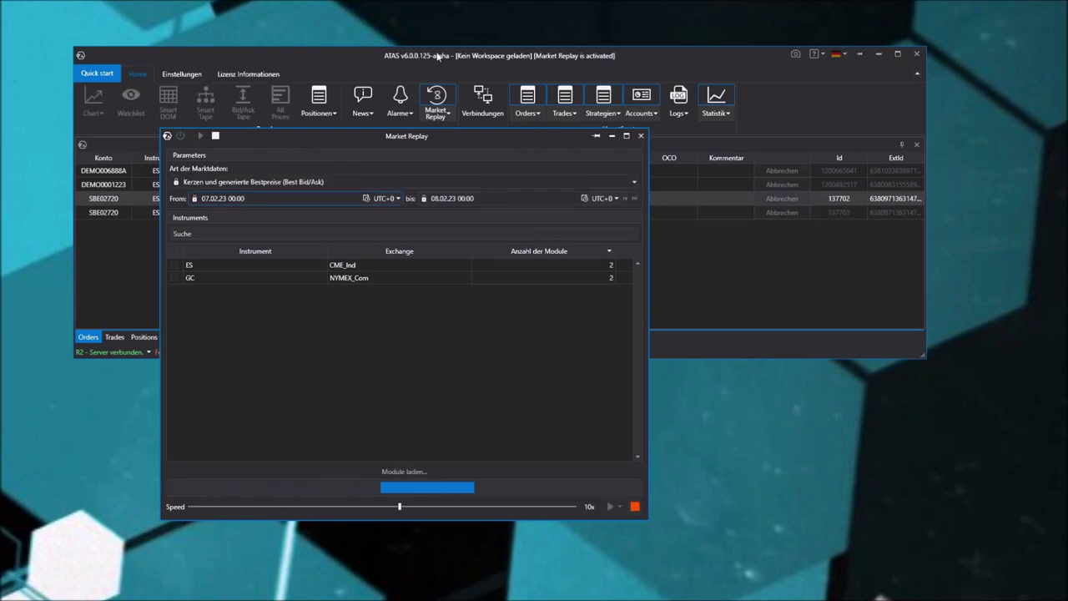
# Close the Market Replay window, then search the Windows Control Panel for "spiele" and close it.
pyautogui.click(642, 136)
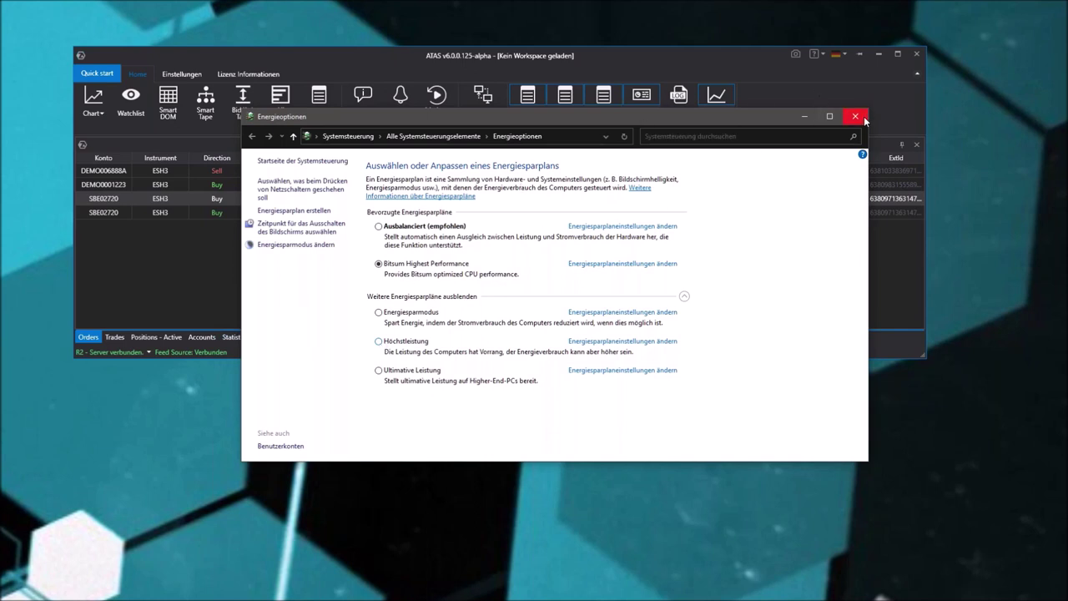
pyautogui.click(713, 136)
pyautogui.write('spiele')
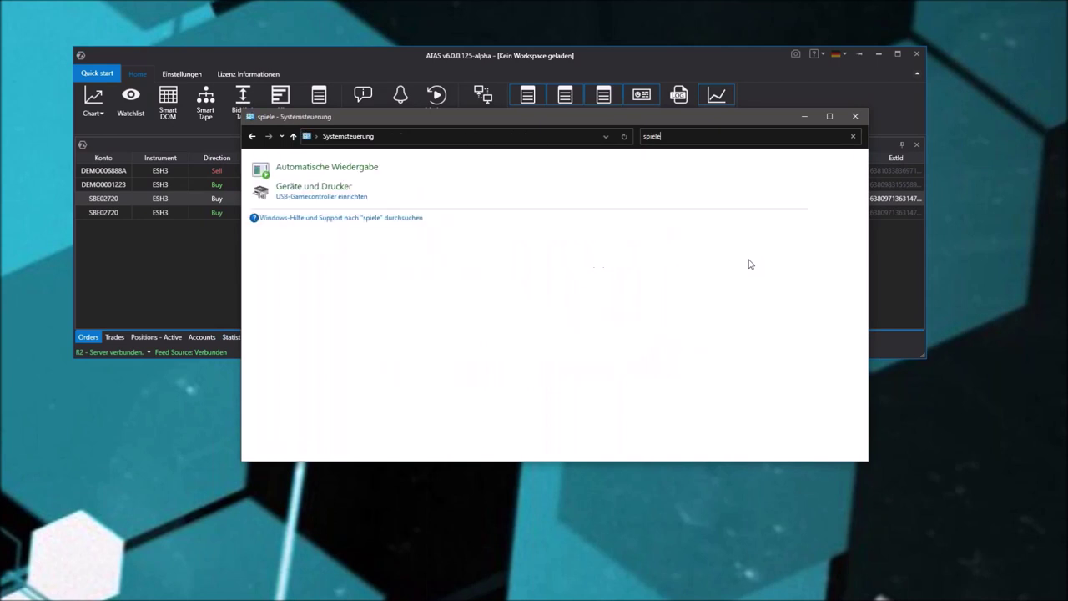
pyautogui.click(854, 117)
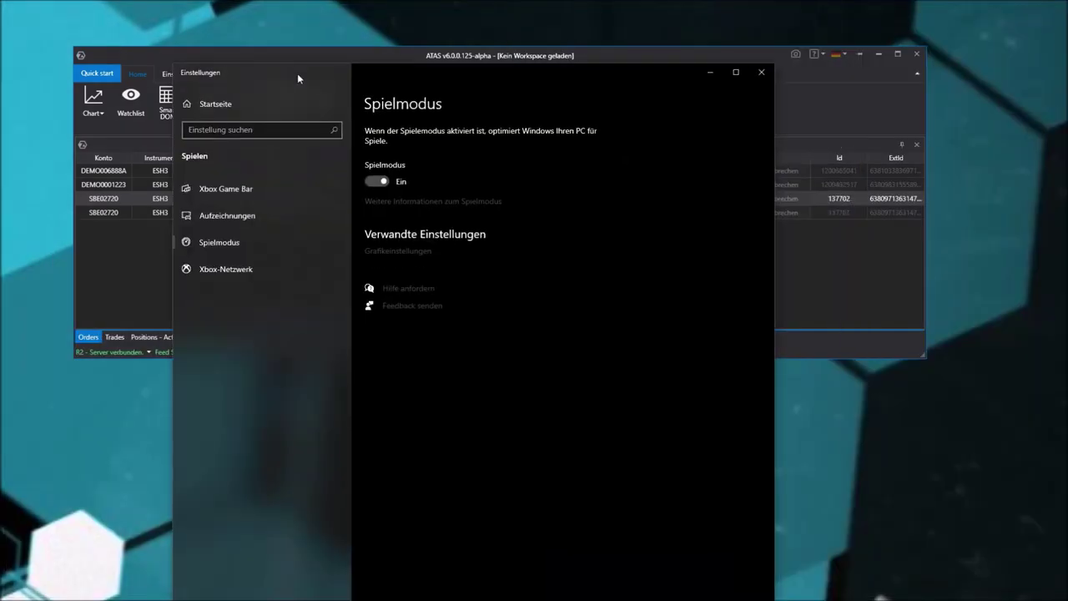
# Reposition the Windows gaming settings window, review the Aufzeichnungen and Xbox Game Bar pages, and close it.
pyautogui.moveTo(298, 77); pyautogui.dragTo(324, 110)
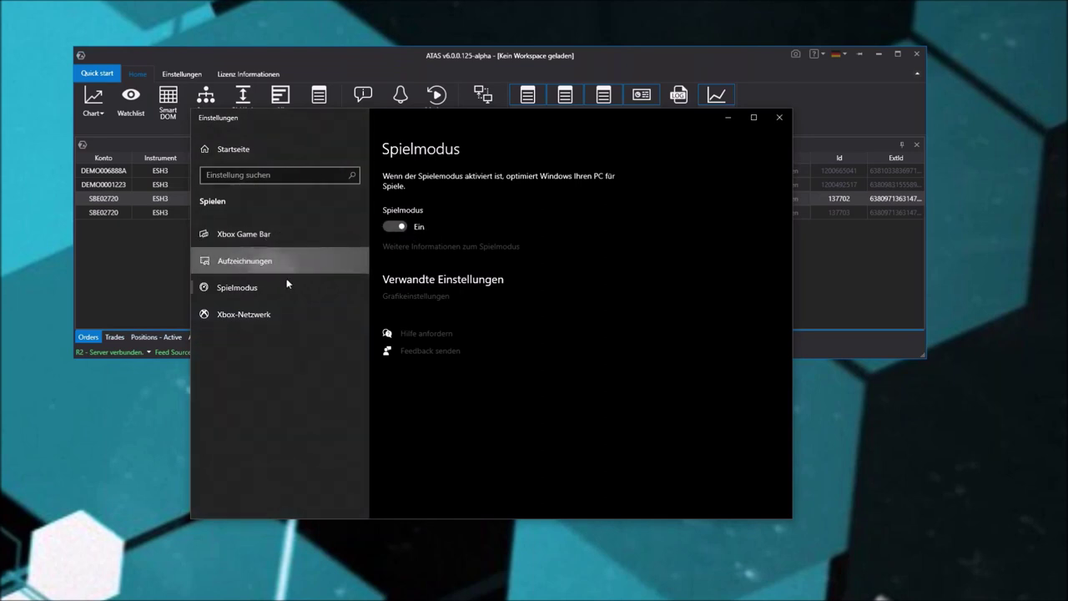
pyautogui.click(264, 261)
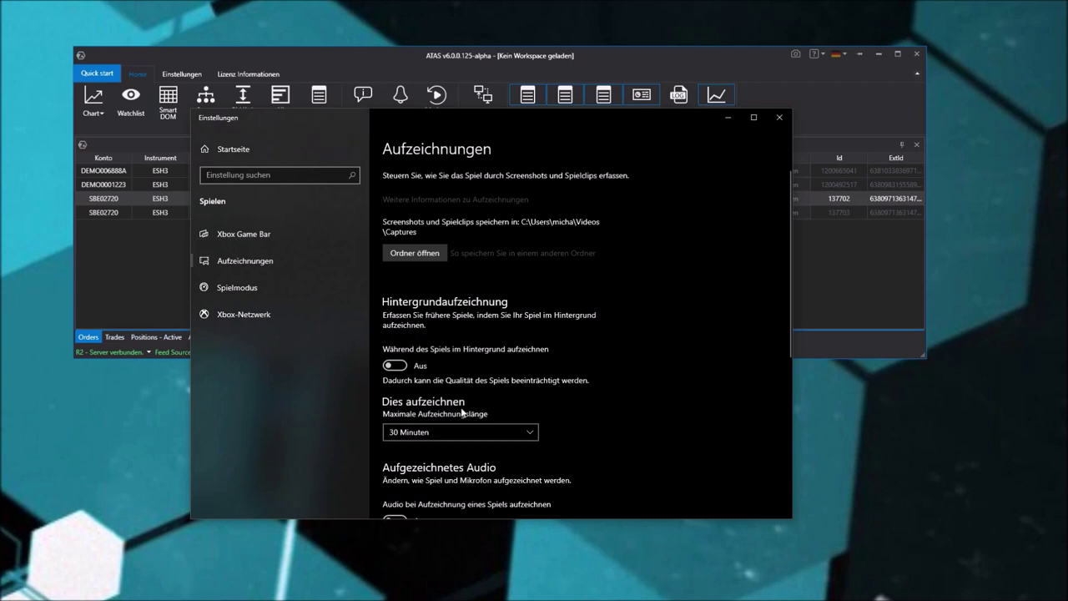
pyautogui.scroll(-5, 465, 323)
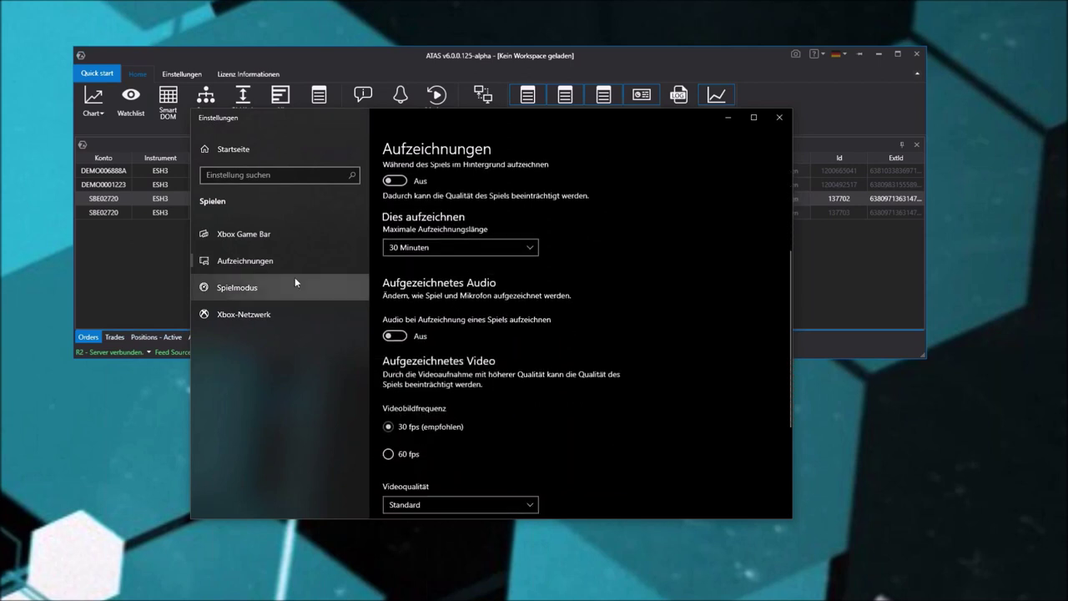
pyautogui.click(289, 235)
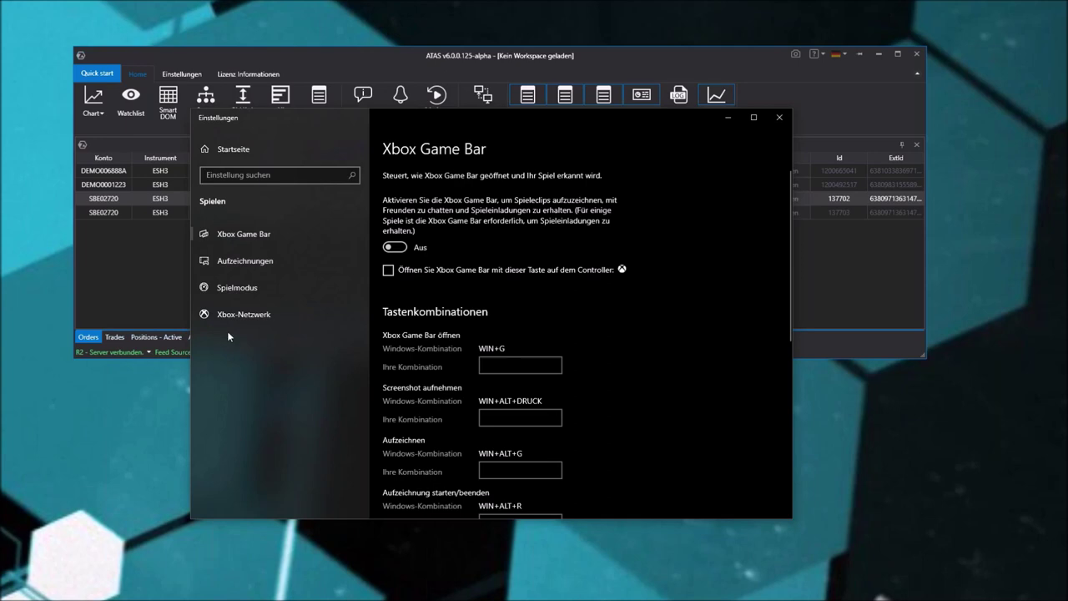
pyautogui.moveTo(283, 118); pyautogui.dragTo(207, 159)
pyautogui.hotkey('alt', 'F4')
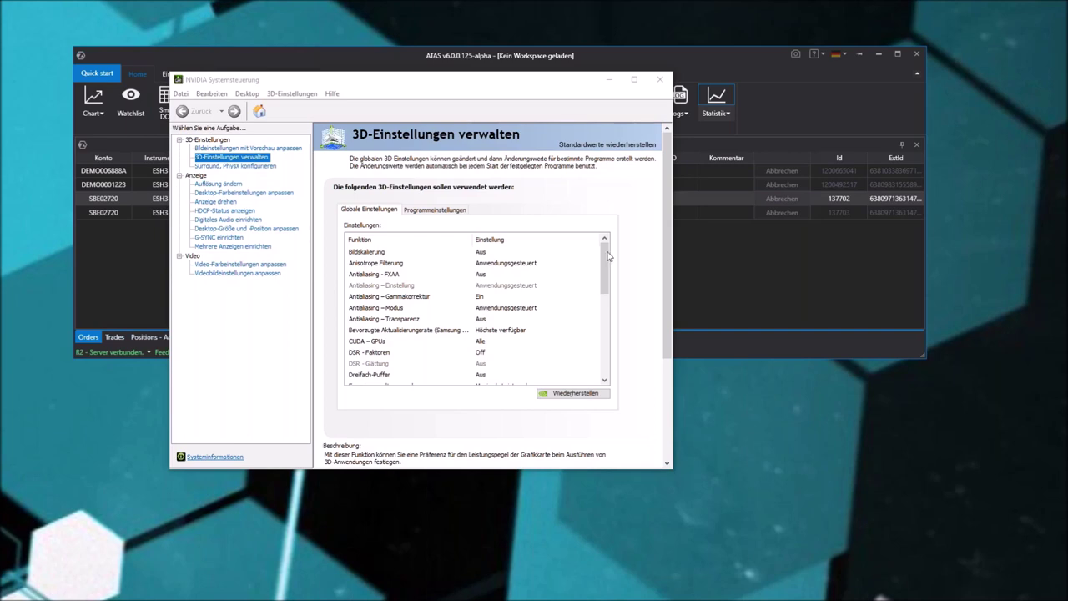
# Review the global 3D settings in the NVIDIA control panel, check the Energieverwaltungsmodus options, and close it.
pyautogui.moveTo(607, 261); pyautogui.dragTo(607, 359)
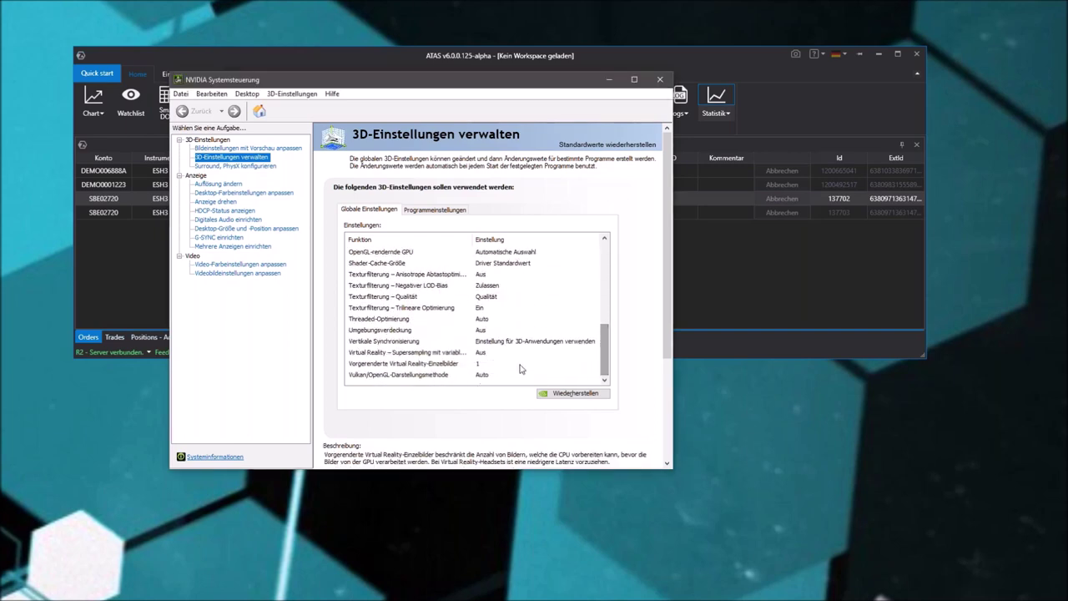
pyautogui.scroll(2, 505, 311)
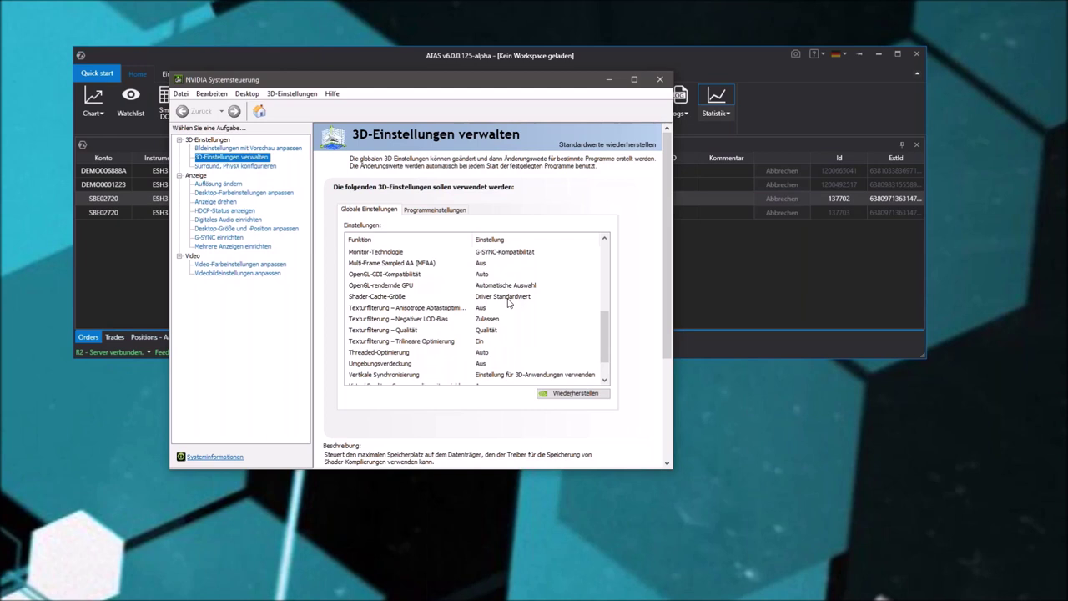
pyautogui.scroll(1, 505, 310)
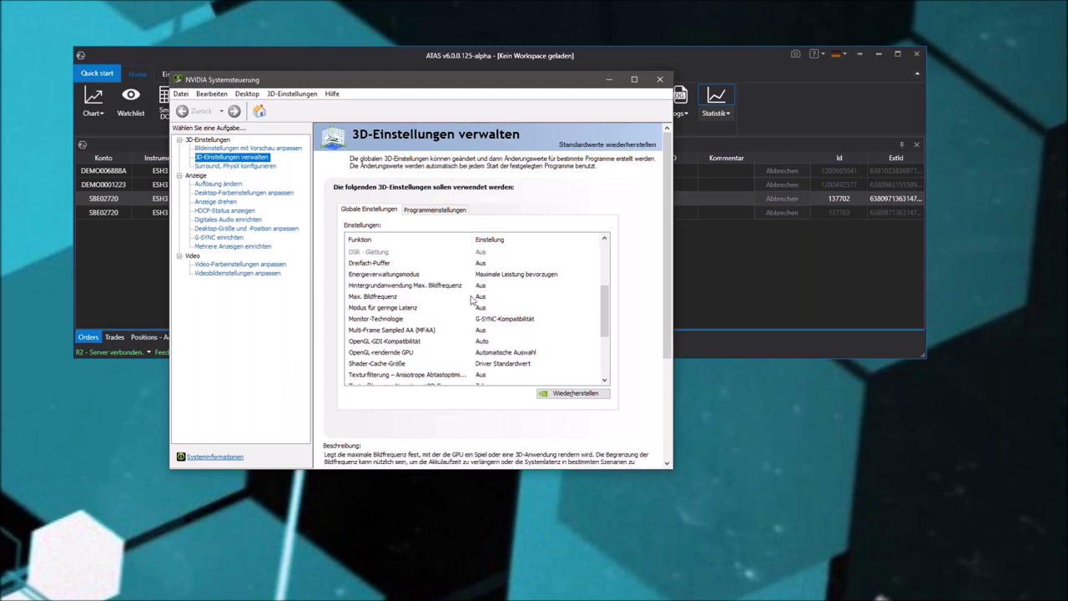
pyautogui.click(384, 275)
pyautogui.click(542, 275)
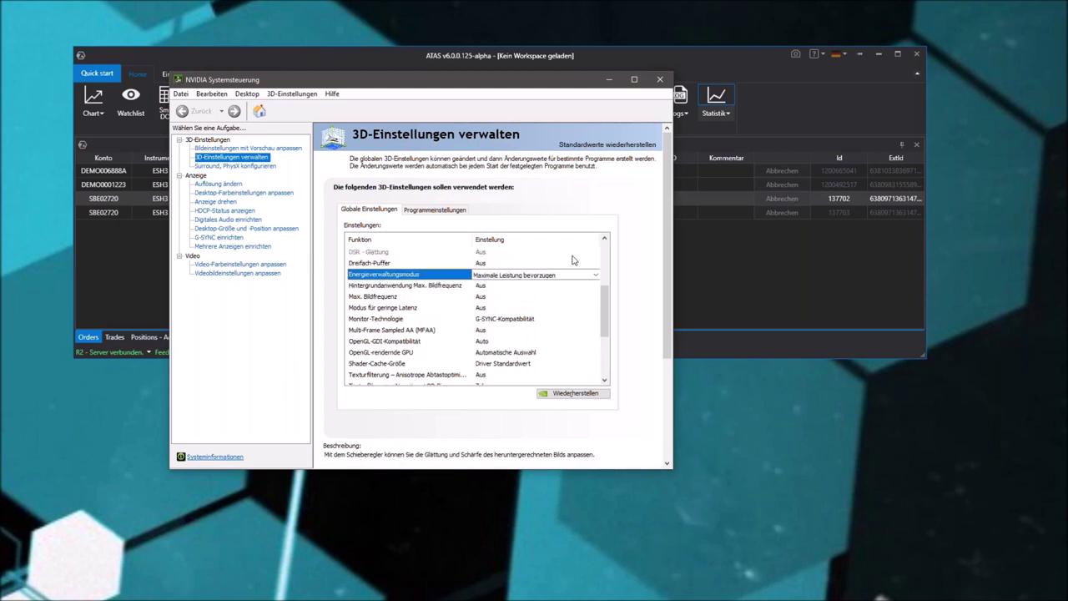
pyautogui.click(596, 275)
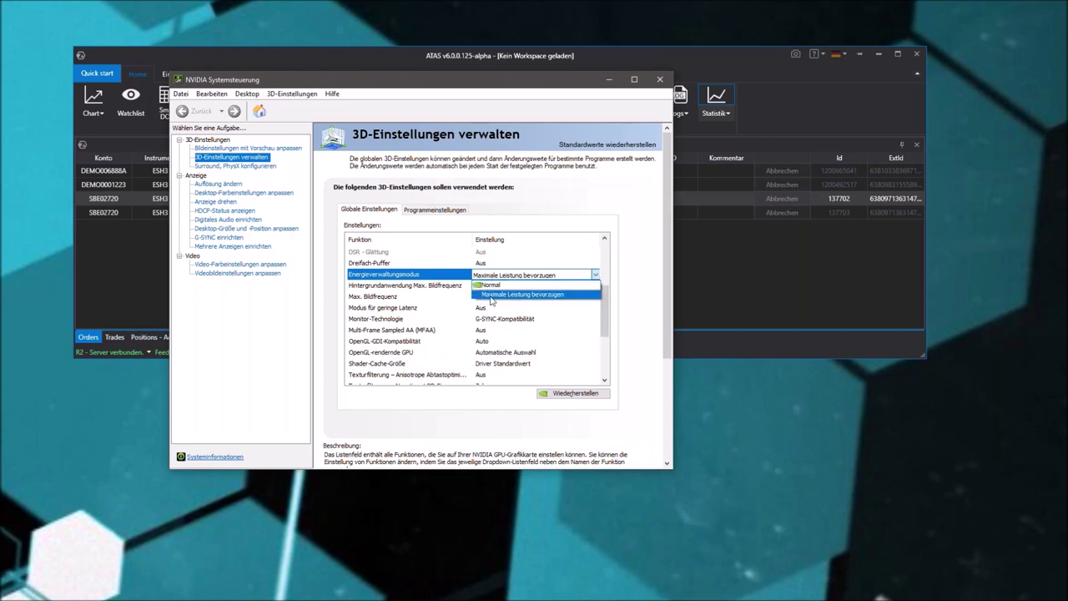
pyautogui.click(668, 245)
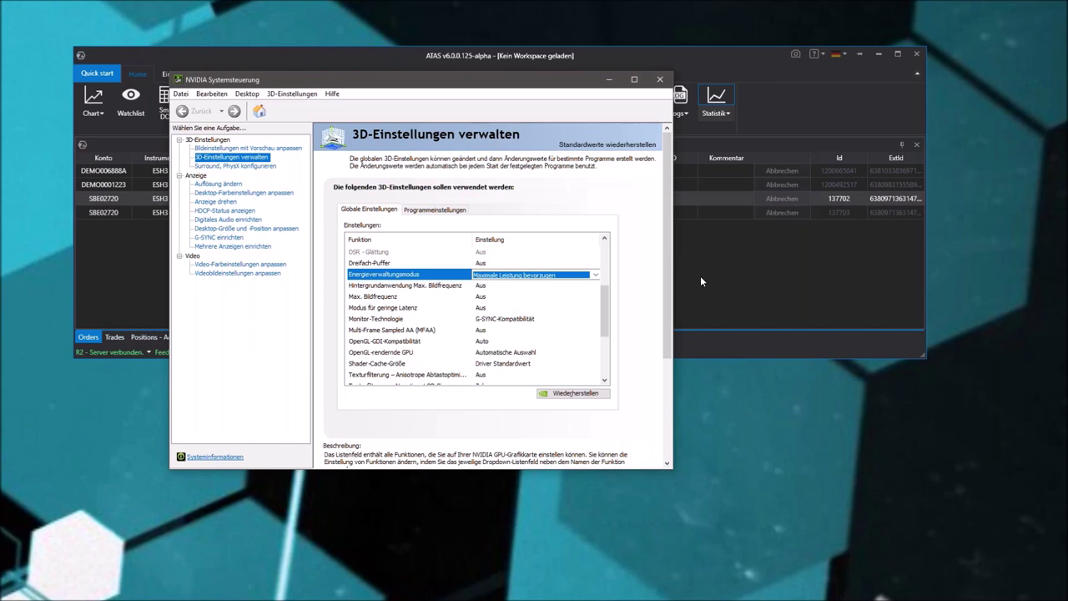
pyautogui.click(659, 80)
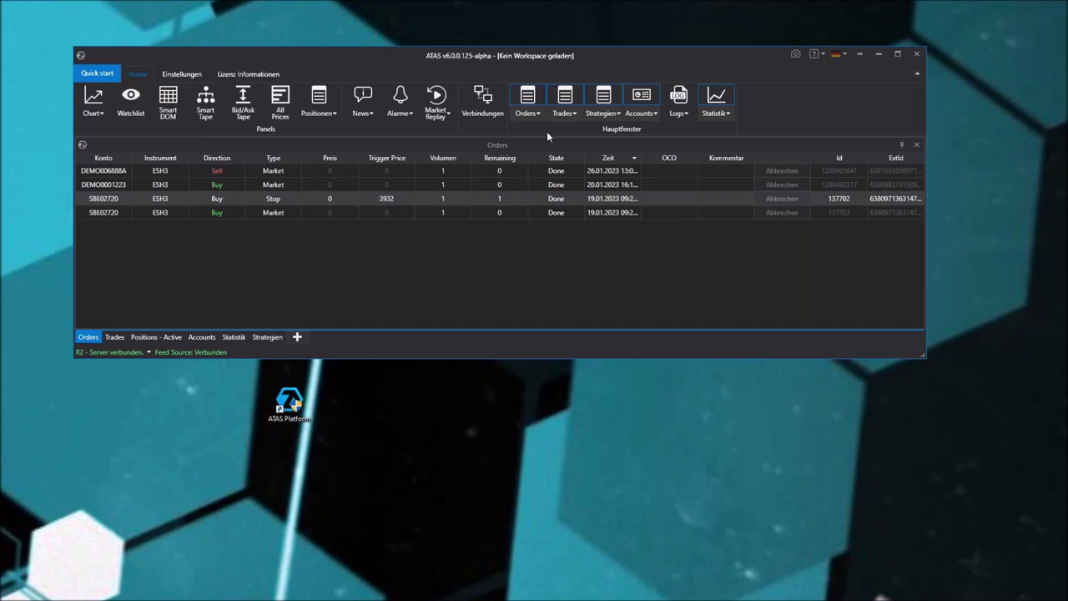
# Open the advanced settings, enlarge the dialog and enter 40 as the depth of market levels count.
pyautogui.click(189, 73)
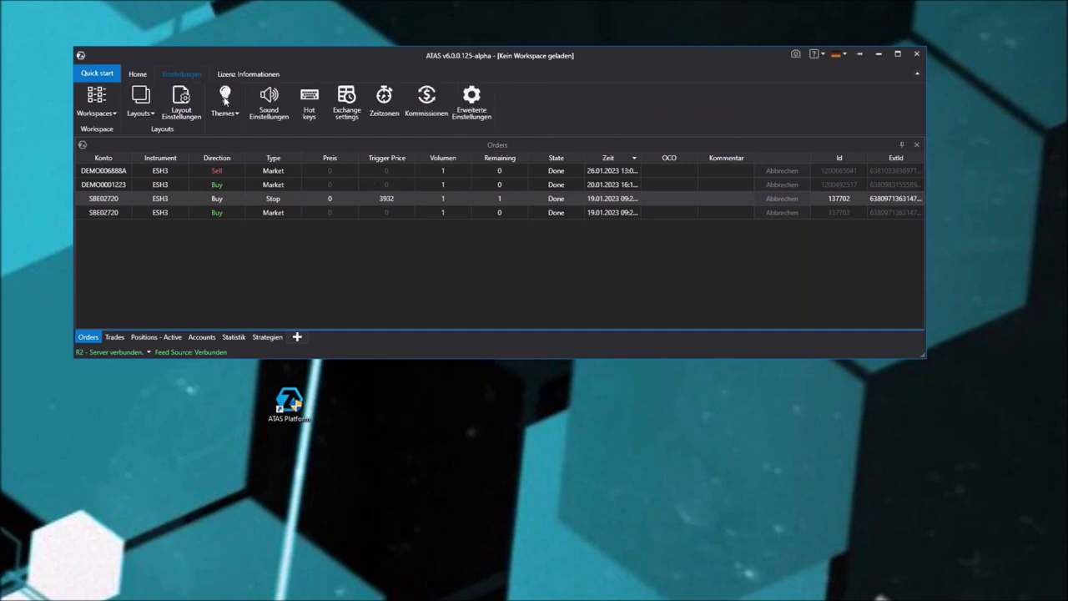
pyautogui.click(473, 104)
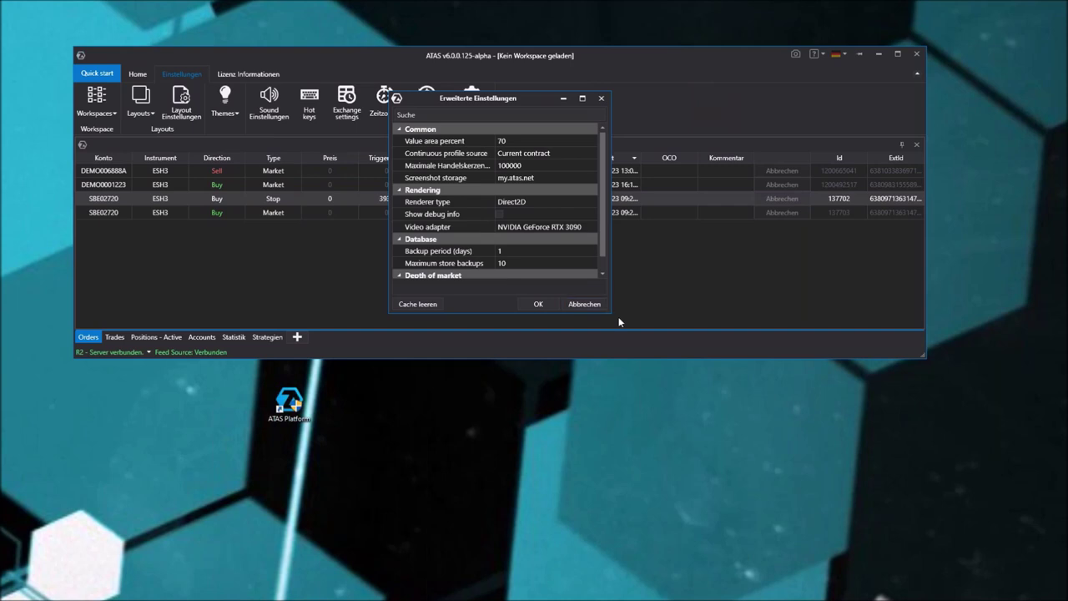
pyautogui.moveTo(610, 313); pyautogui.dragTo(724, 397)
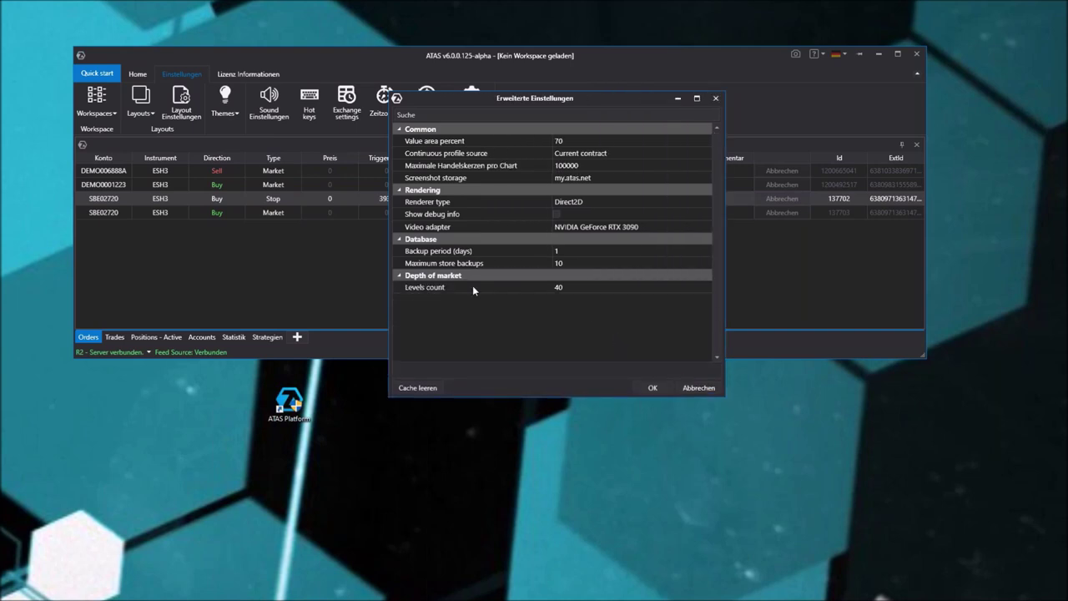
pyautogui.click(572, 286)
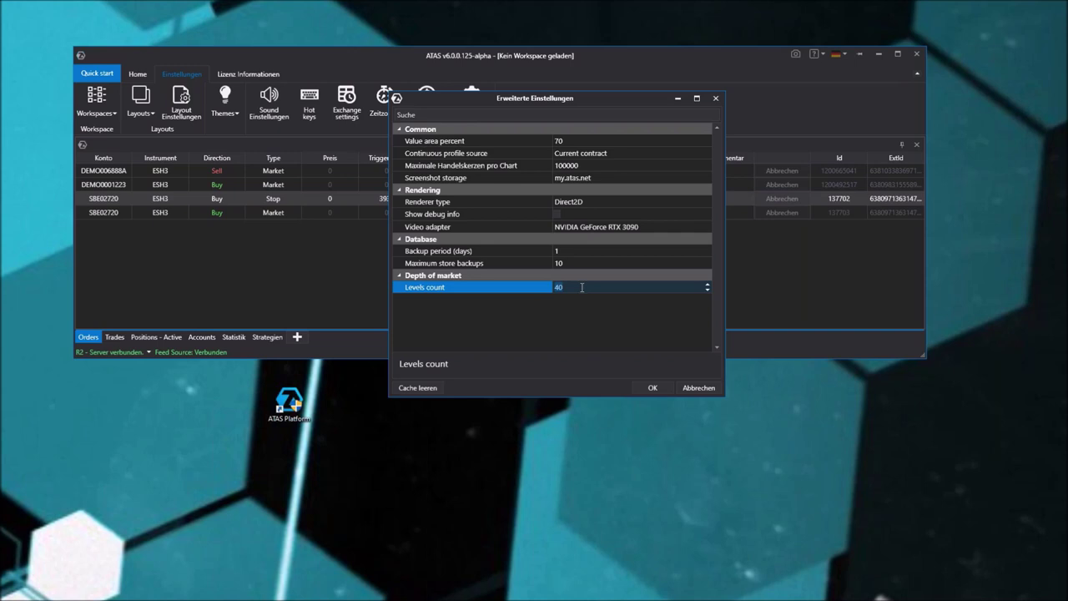
pyautogui.write('040')
# Choose NVIDIA GeForce RTX 3090 as the video adapter and cancel the advanced settings.
pyautogui.click(432, 228)
pyautogui.click(616, 232)
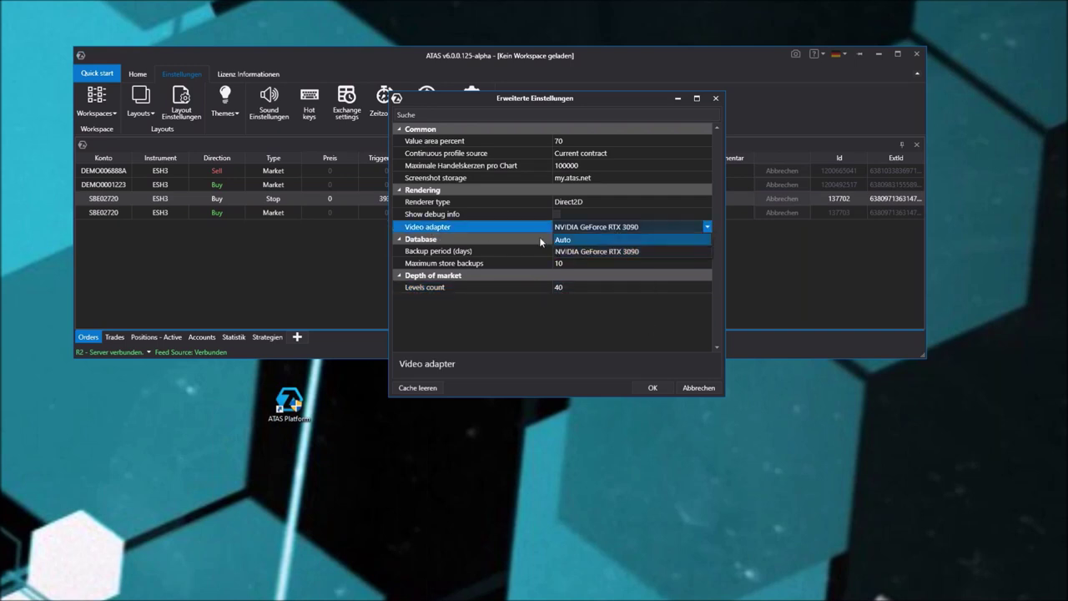
pyautogui.click(621, 253)
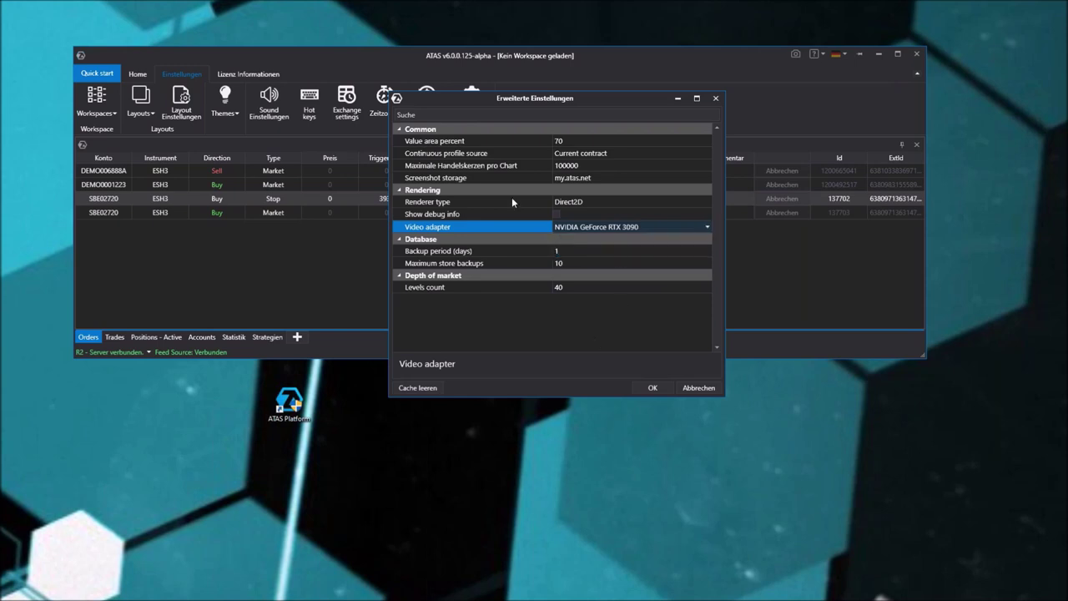
pyautogui.click(698, 387)
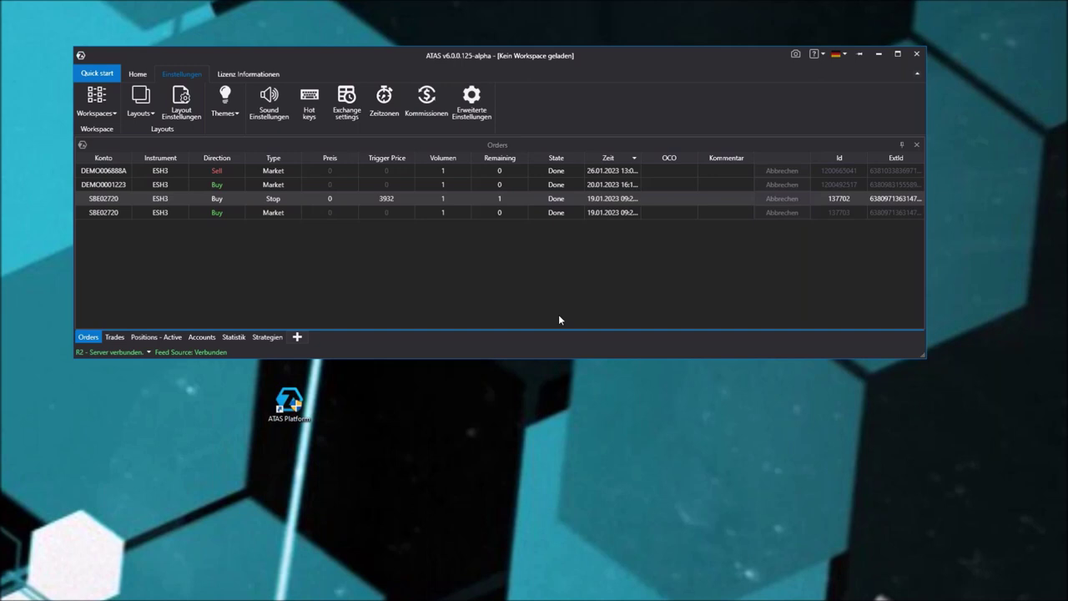
# Reopen the advanced settings, check the video adapter options, choose Direct2D as the renderer type and confirm the settings.
pyautogui.click(471, 98)
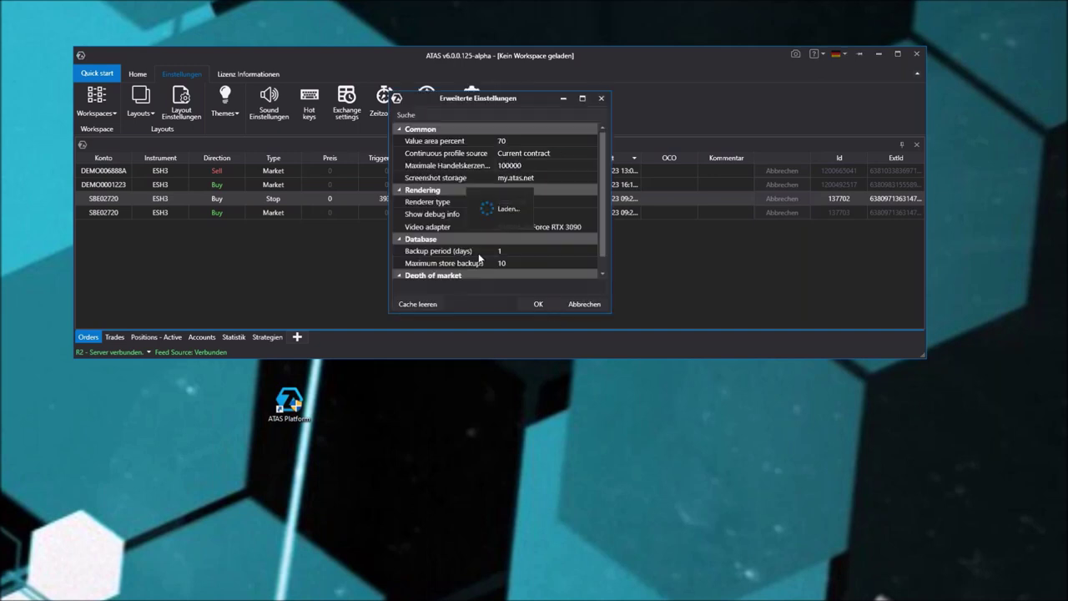
pyautogui.click(562, 227)
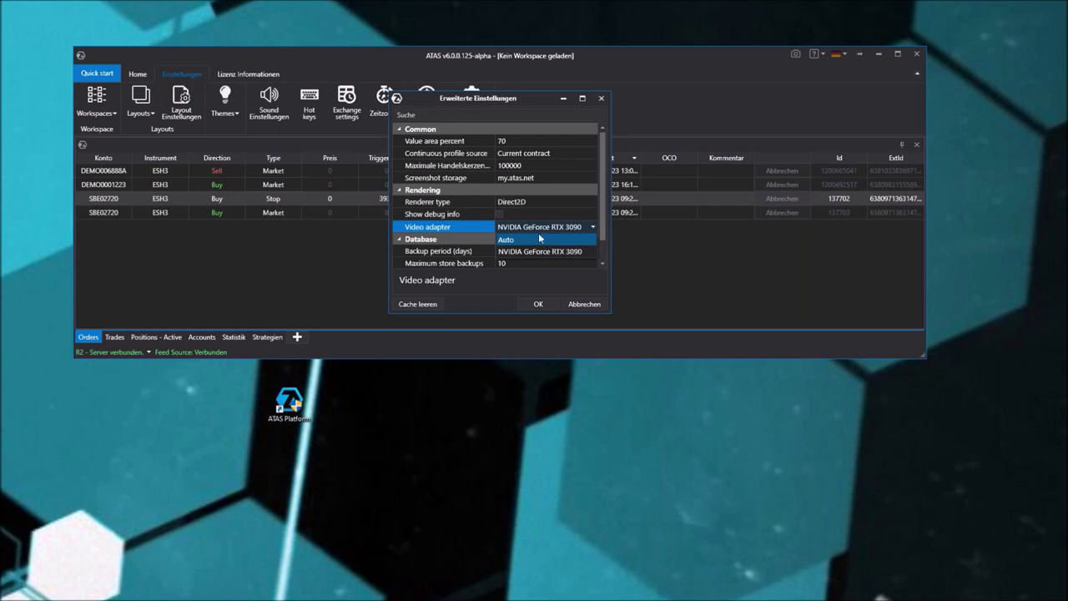
pyautogui.click(551, 200)
pyautogui.click(534, 202)
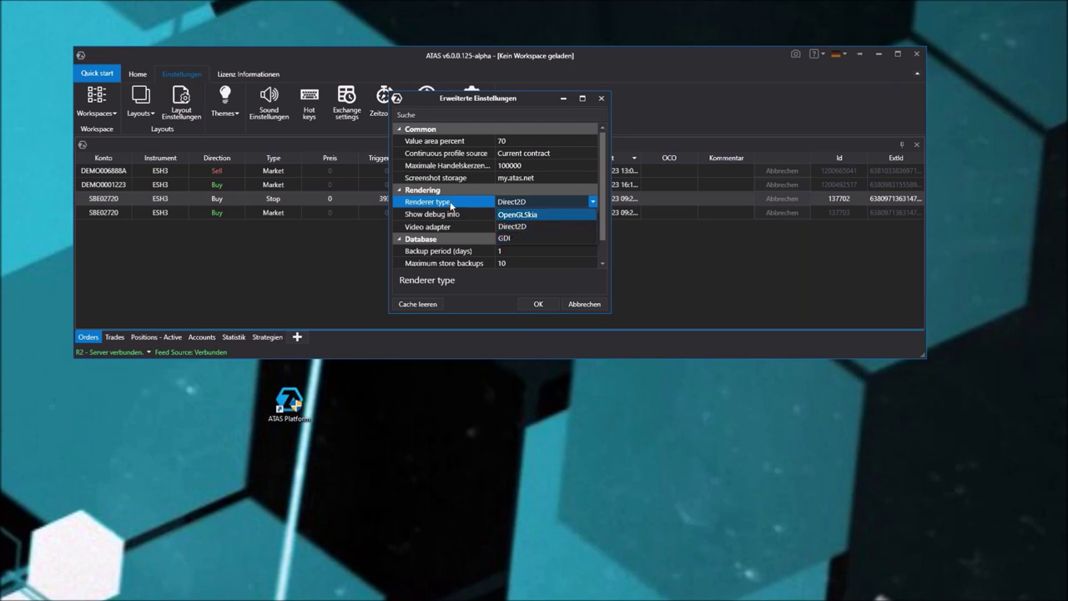
pyautogui.click(526, 227)
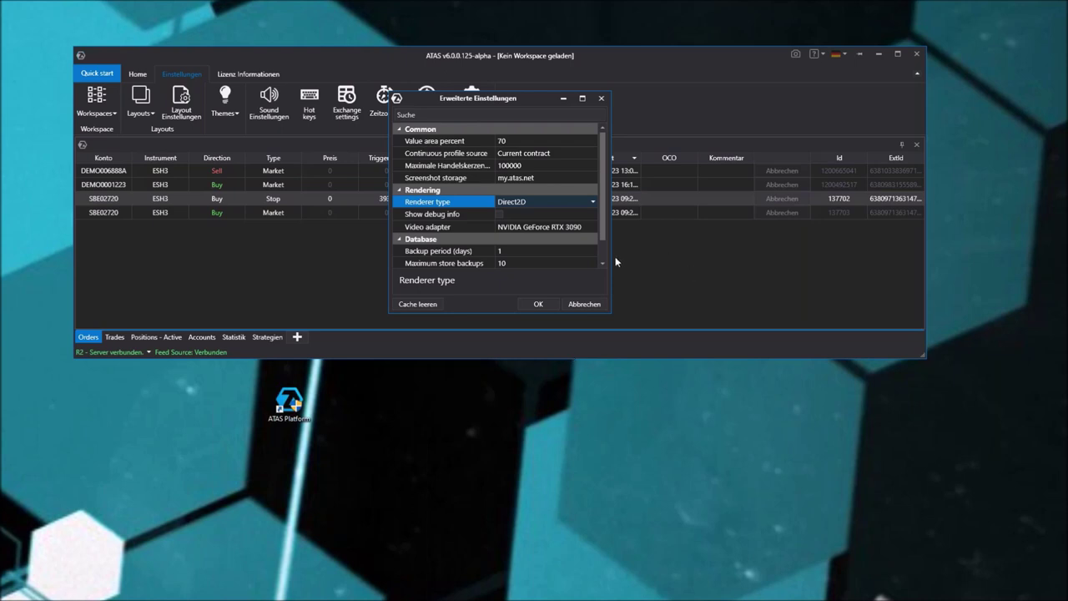
pyautogui.click(538, 305)
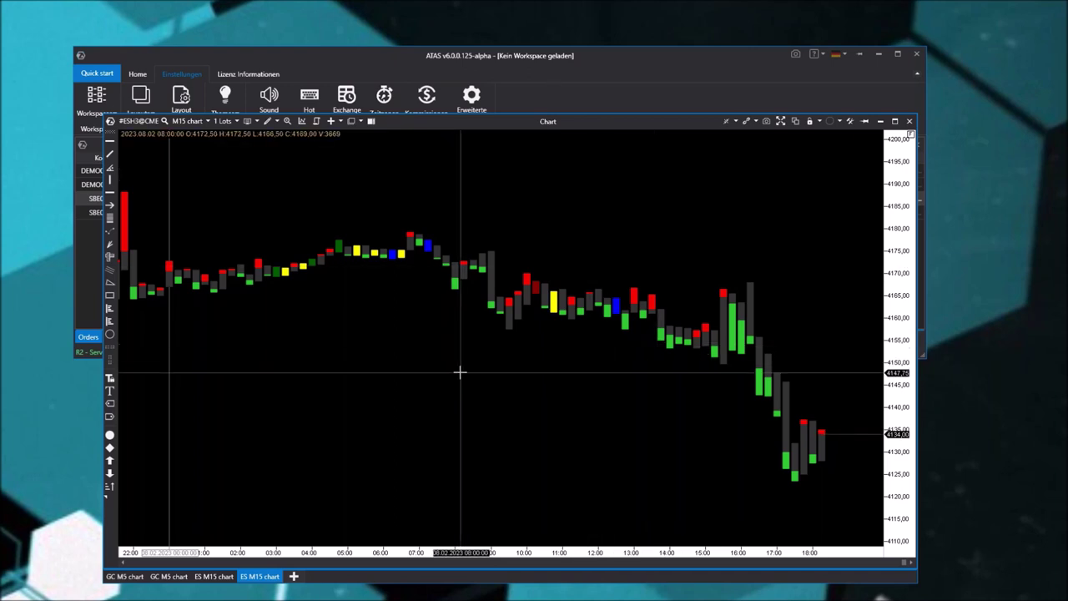
# Turn off the automatic day count for the ES M15 chart, set the days to 100 and apply it.
pyautogui.click(197, 122)
pyautogui.click(247, 303)
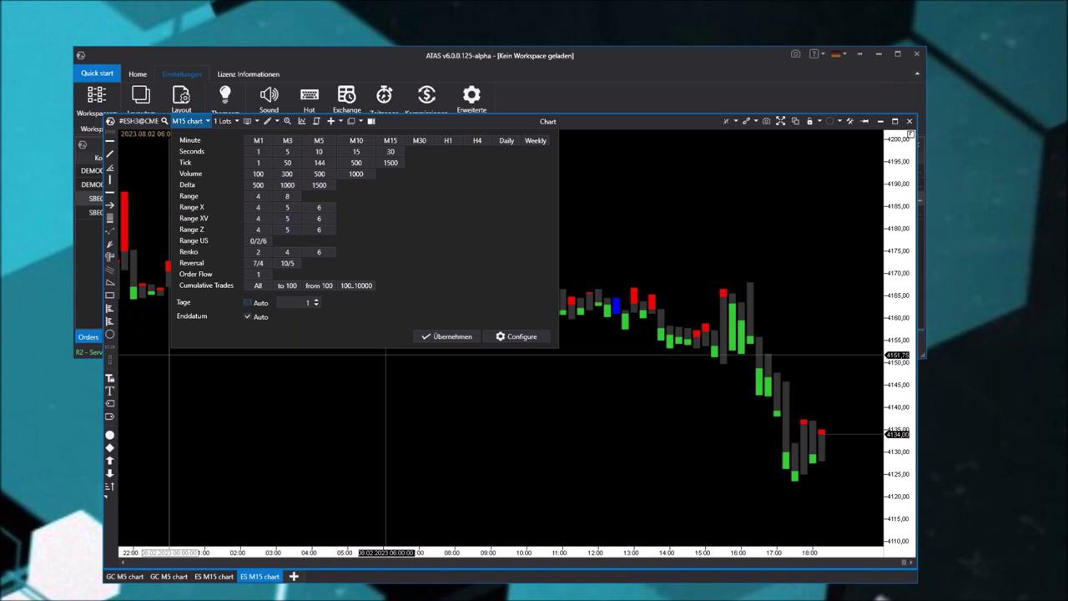
pyautogui.click(322, 304)
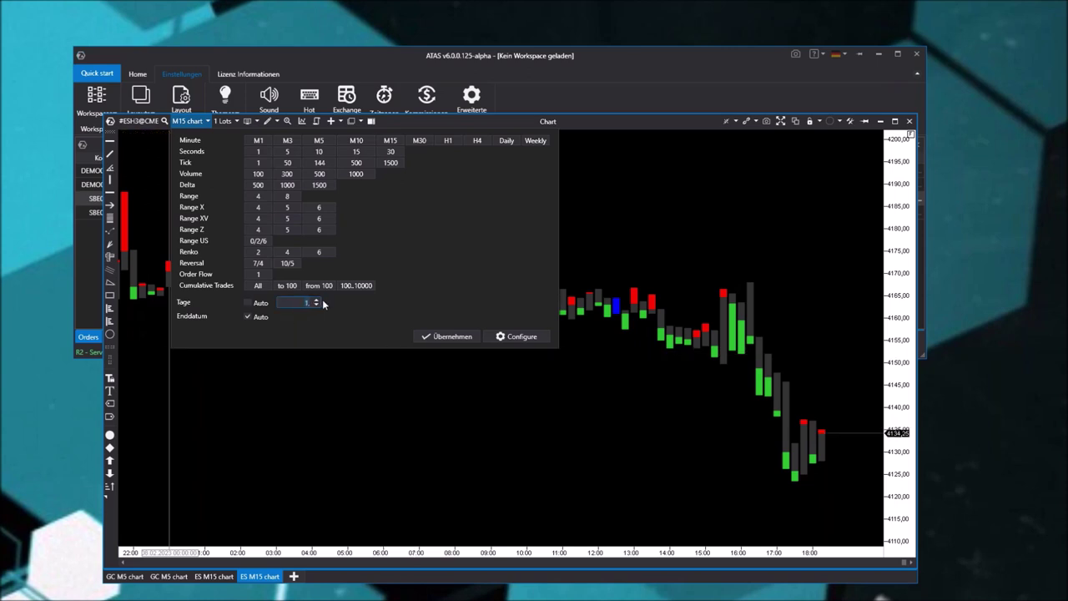
pyautogui.write('00')
pyautogui.click(448, 337)
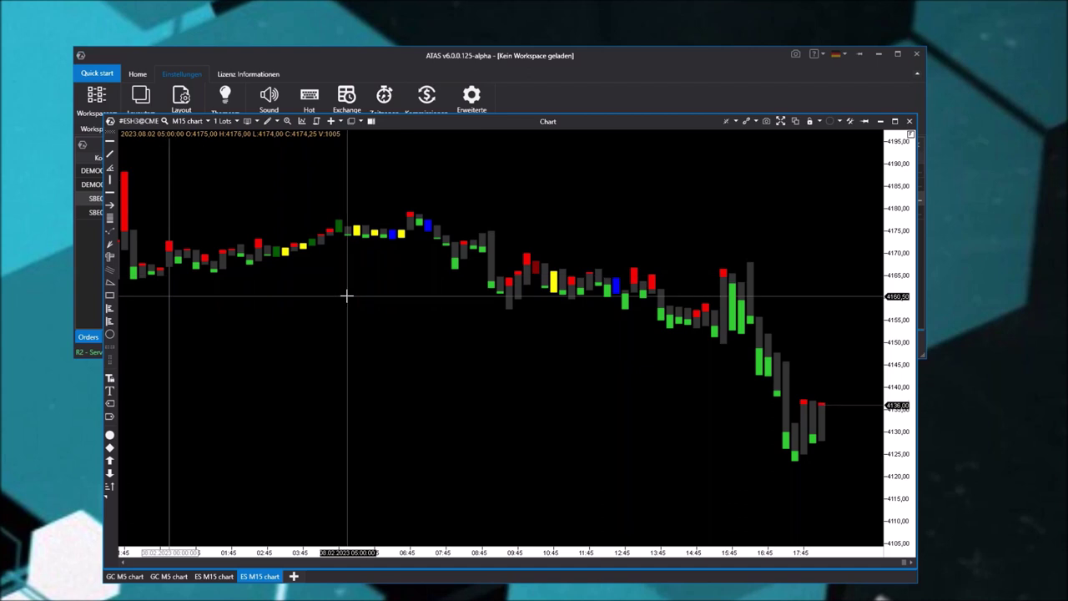
# Show the hidden Round Numbers indicator on the ES M15 chart and maximize the chart window.
pyautogui.scroll(-2, 534, 438)
pyautogui.scroll(-7, 541, 445)
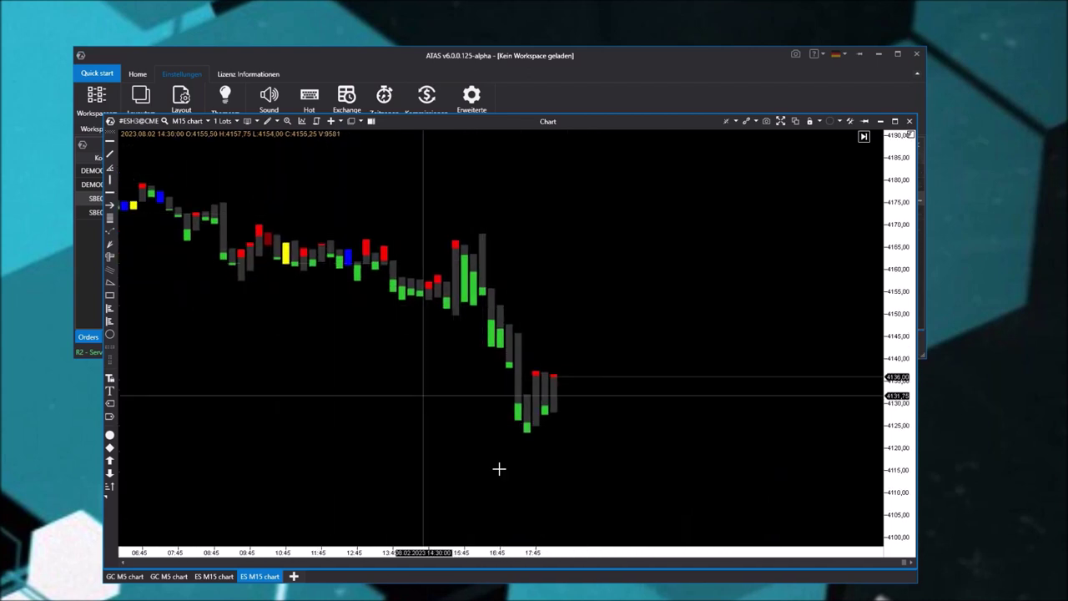
pyautogui.scroll(-1, 535, 392)
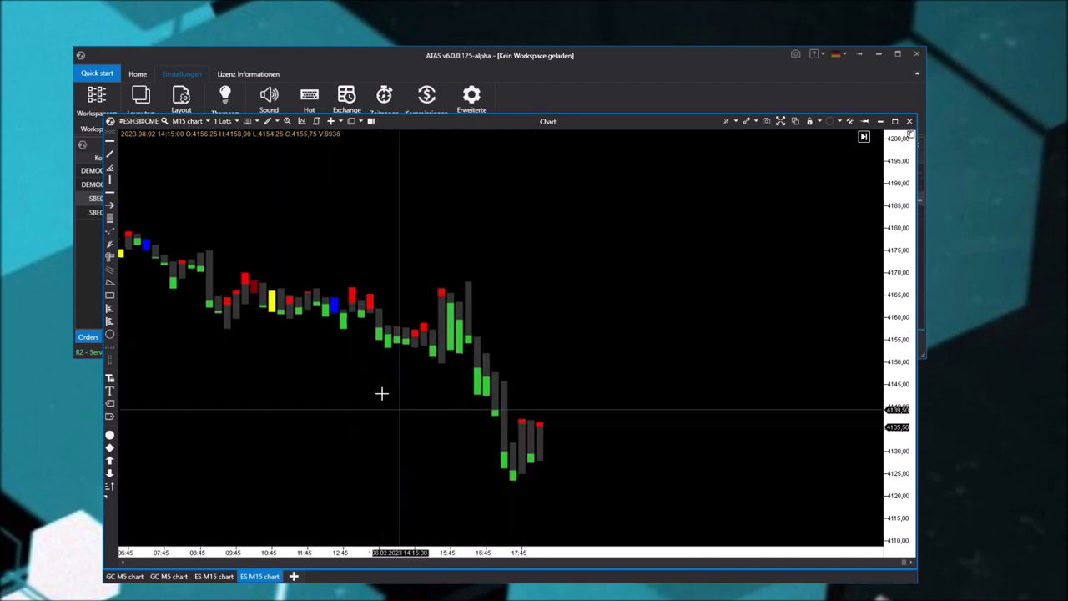
pyautogui.scroll(2, 382, 393)
pyautogui.moveTo(205, 164)
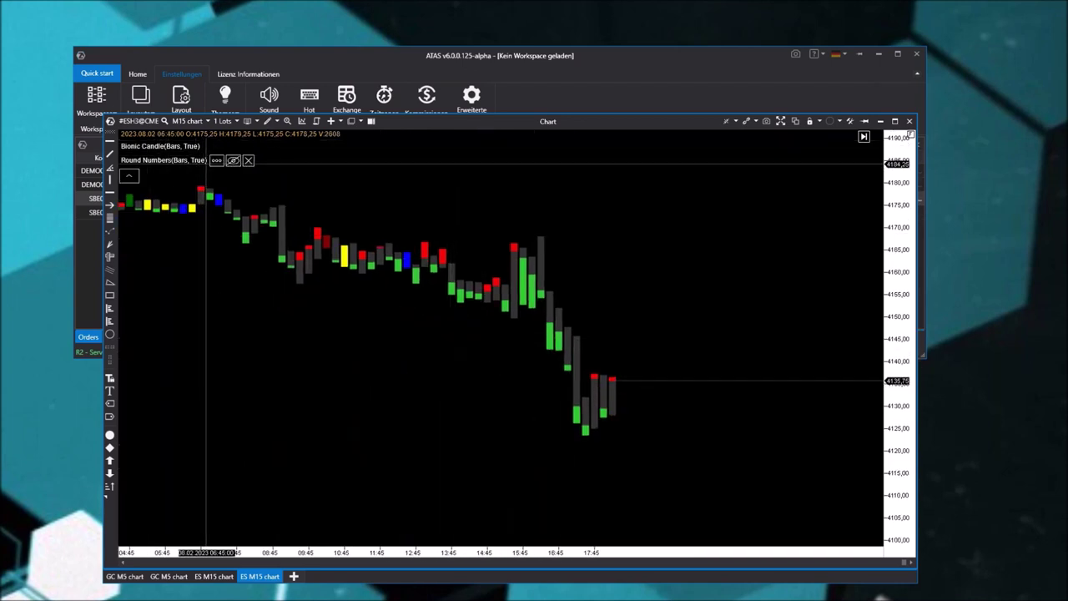
pyautogui.click(233, 160)
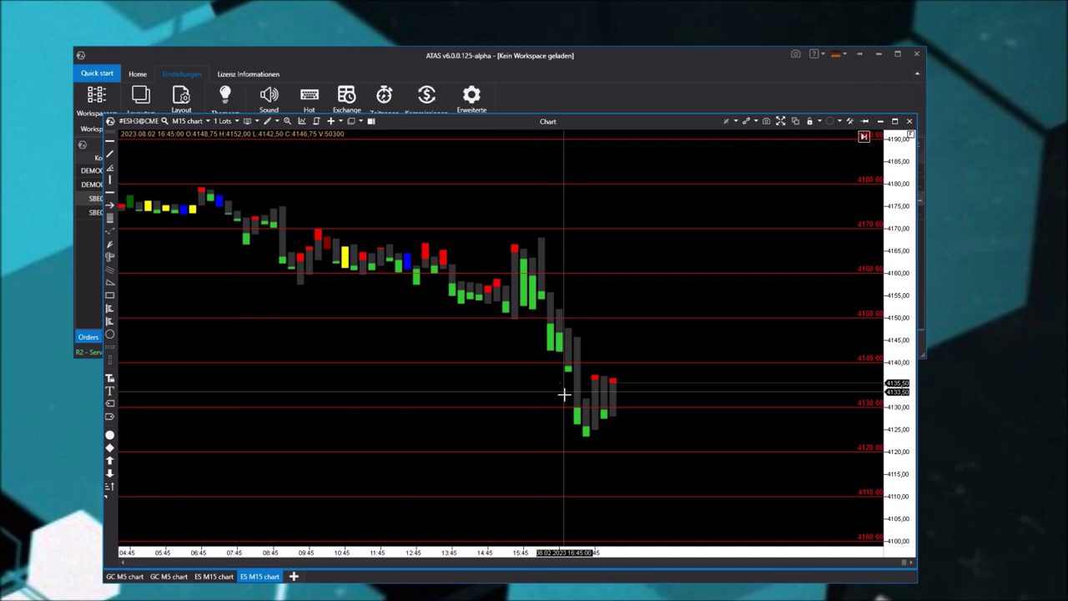
pyautogui.scroll(-1, 534, 375)
pyautogui.click(895, 121)
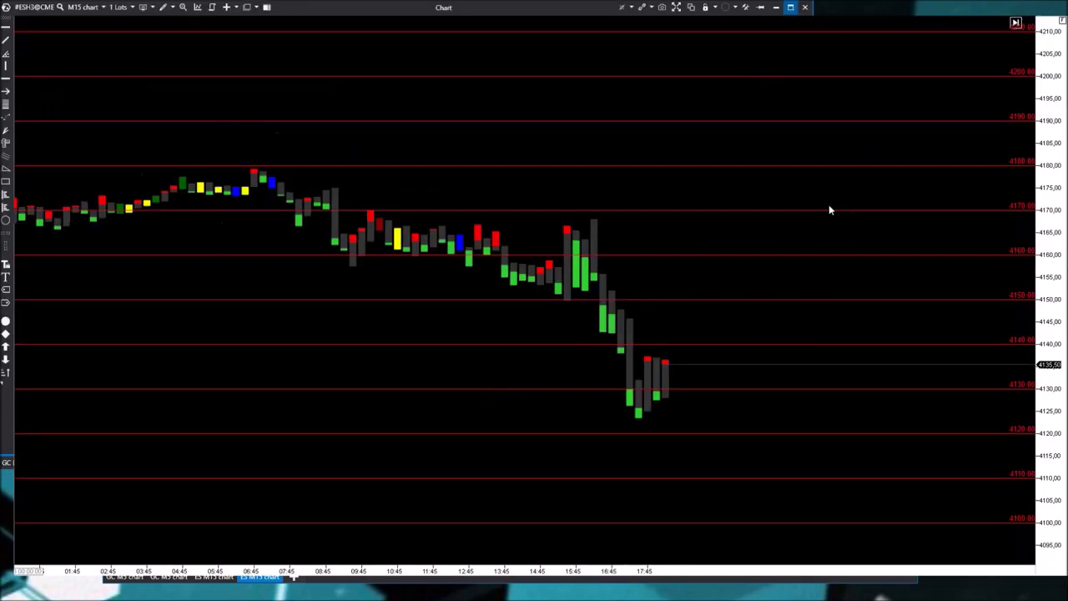
# Set the step of the Round Numbers indicator on the ES M15 chart to 400 and confirm.
pyautogui.moveTo(668, 310); pyautogui.dragTo(603, 310)
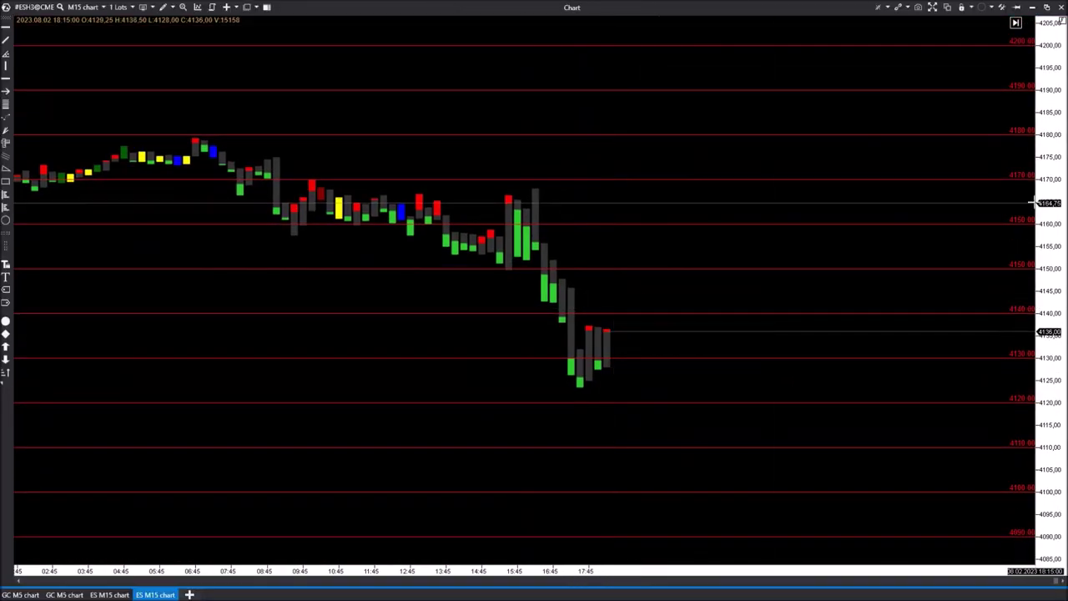
pyautogui.moveTo(815, 325); pyautogui.dragTo(806, 353)
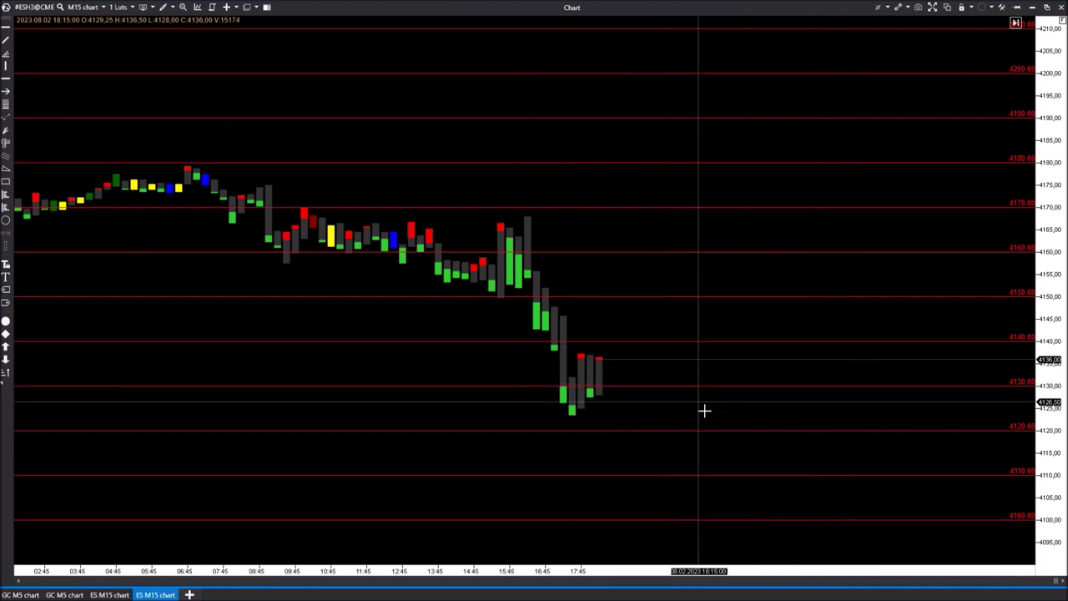
pyautogui.scroll(2, 1026, 119)
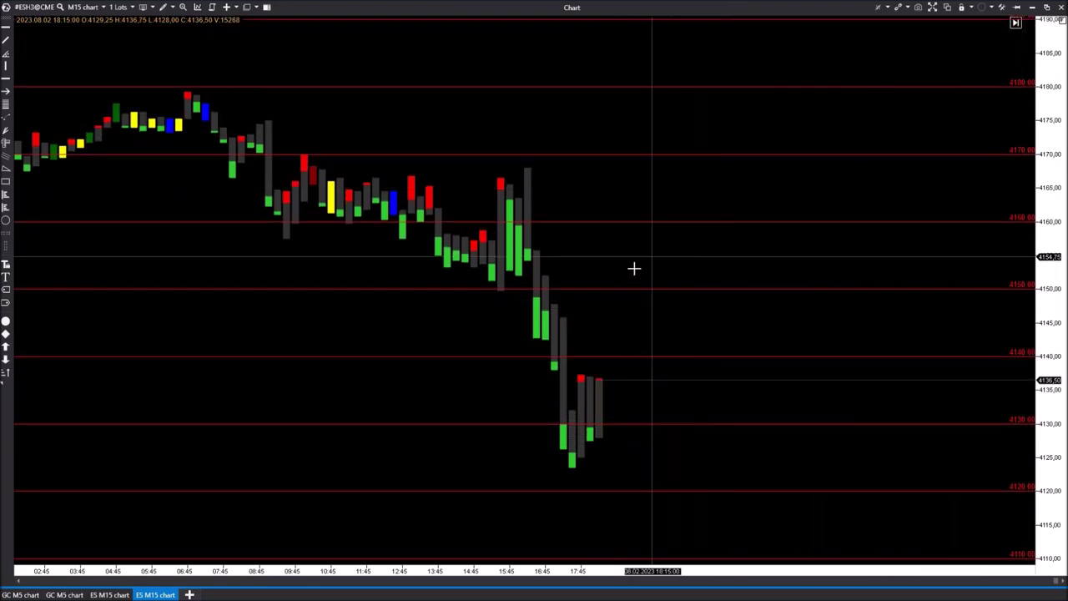
pyautogui.rightClick(306, 278)
pyautogui.click(339, 317)
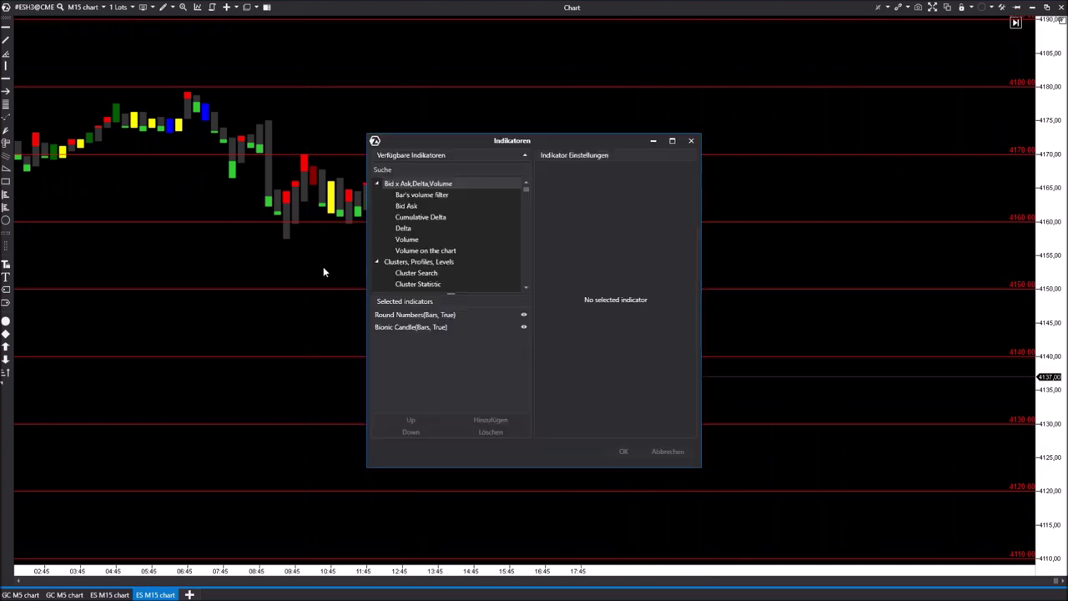
pyautogui.click(415, 314)
pyautogui.click(635, 194)
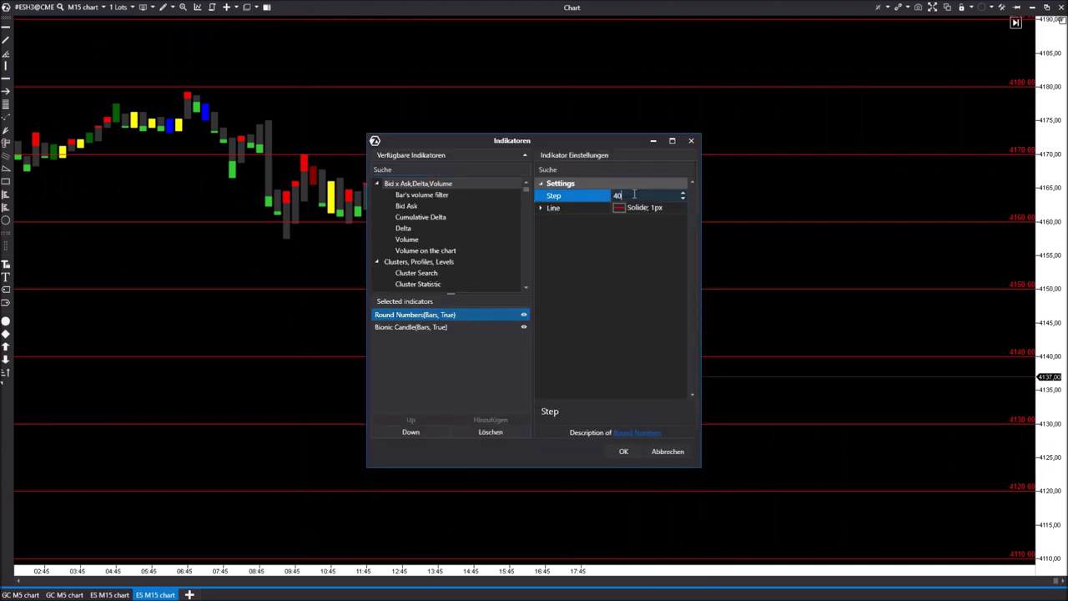
pyautogui.write('0')
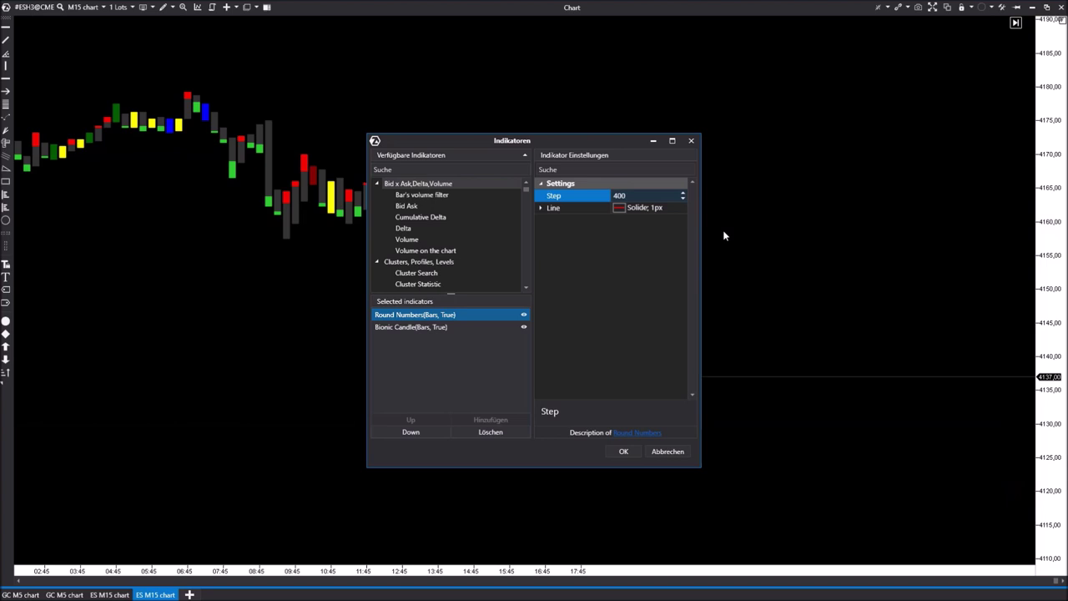
pyautogui.click(623, 451)
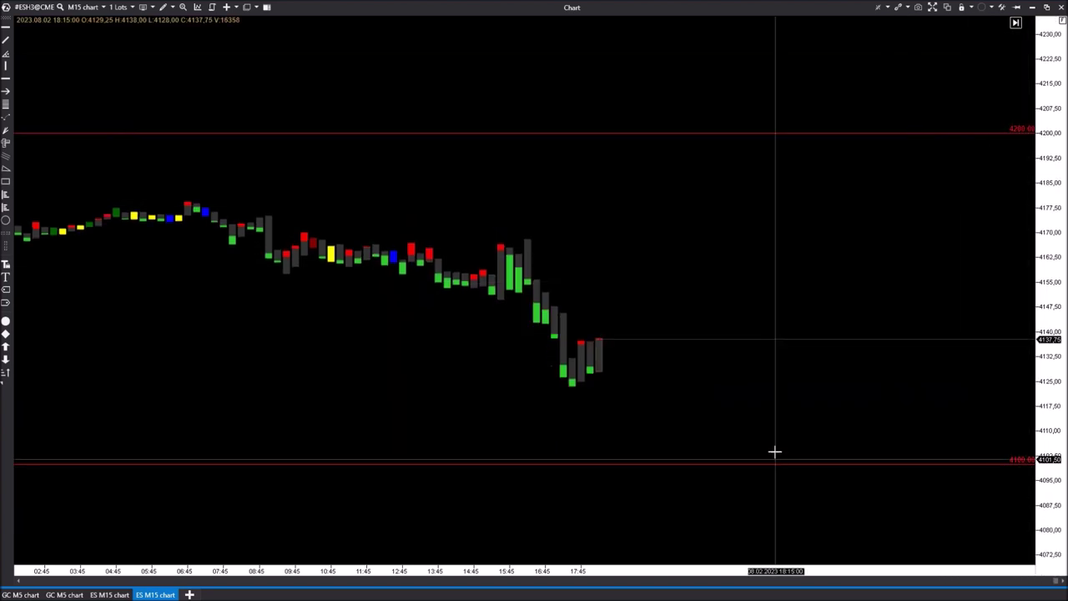
# Change the Round Numbers indicator's step back to 40 and confirm.
pyautogui.scroll(5, 393, 373)
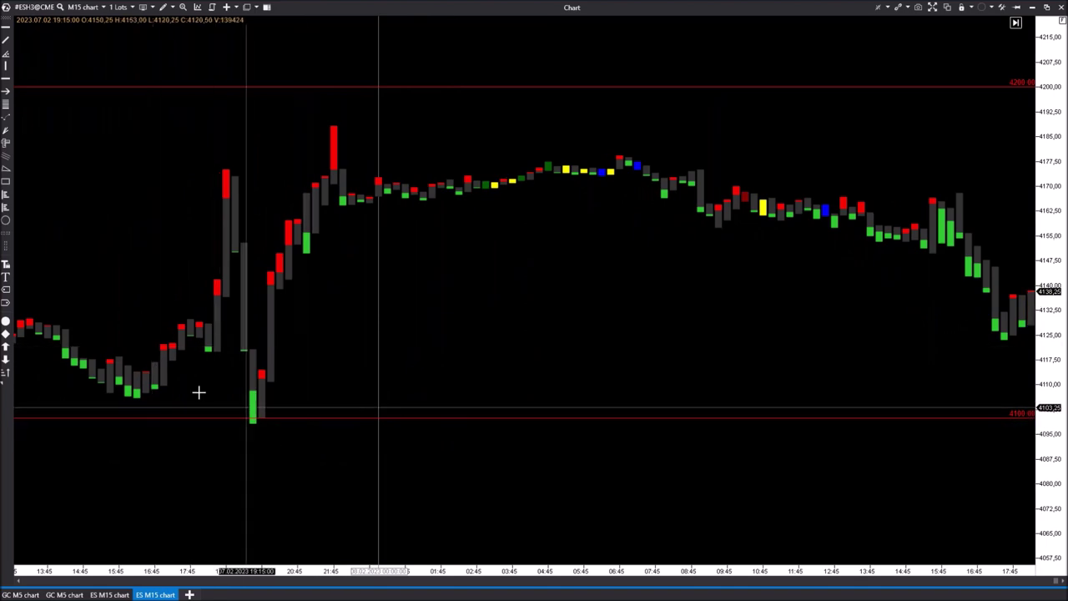
pyautogui.scroll(5, 442, 457)
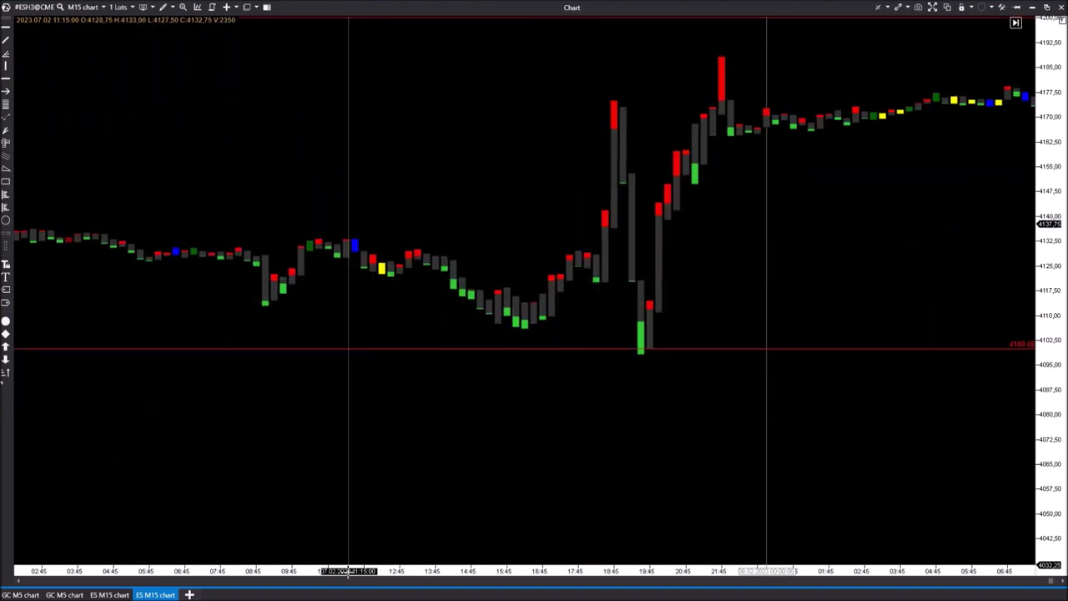
pyautogui.scroll(-5, 442, 456)
pyautogui.scroll(-5, 362, 157)
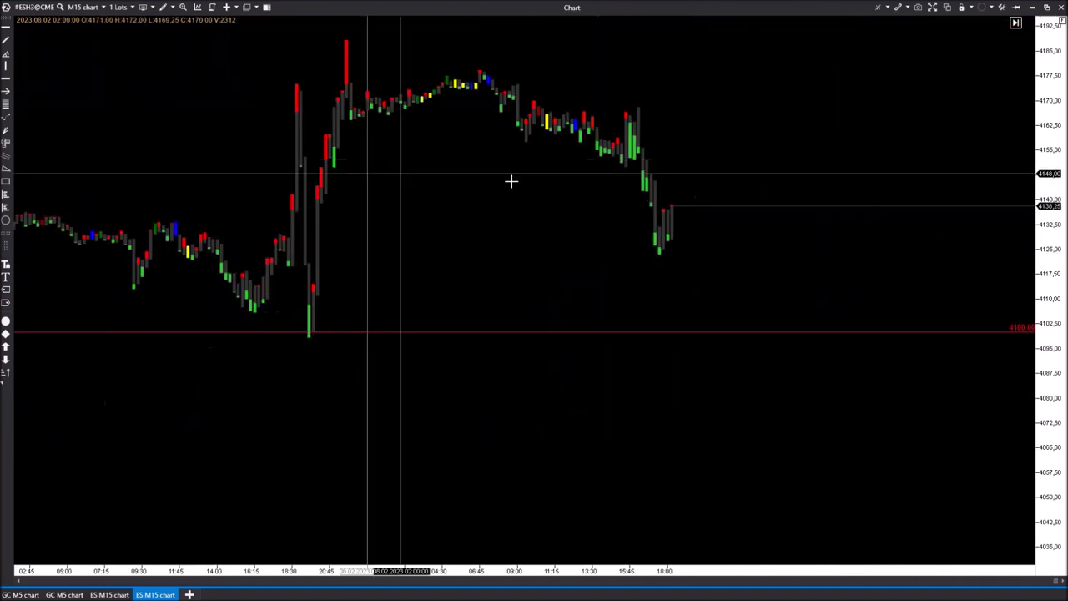
pyautogui.rightClick(582, 209)
pyautogui.click(614, 243)
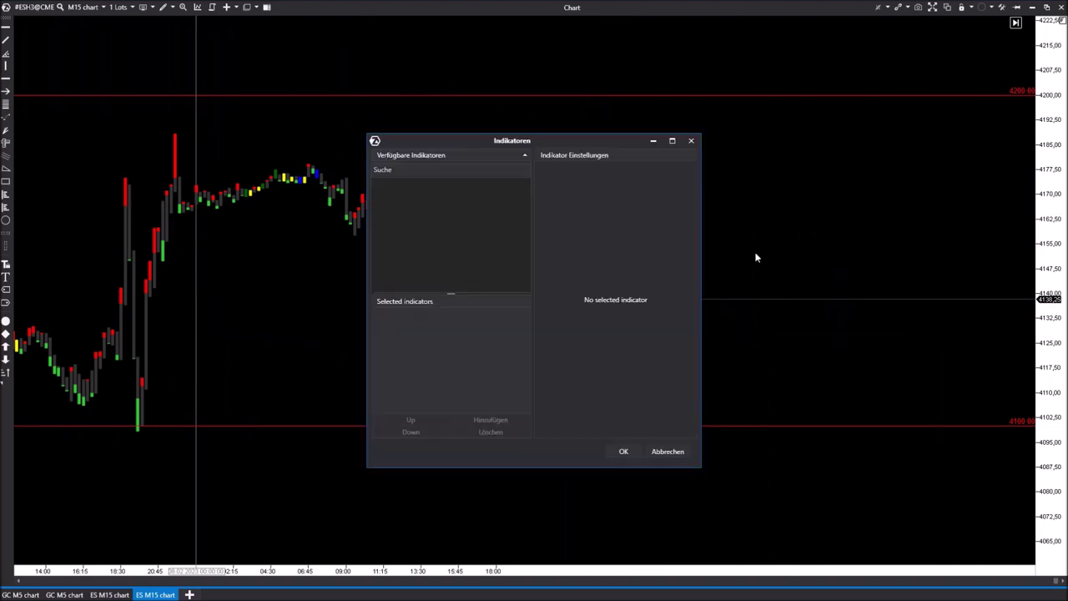
pyautogui.click(422, 315)
pyautogui.click(639, 196)
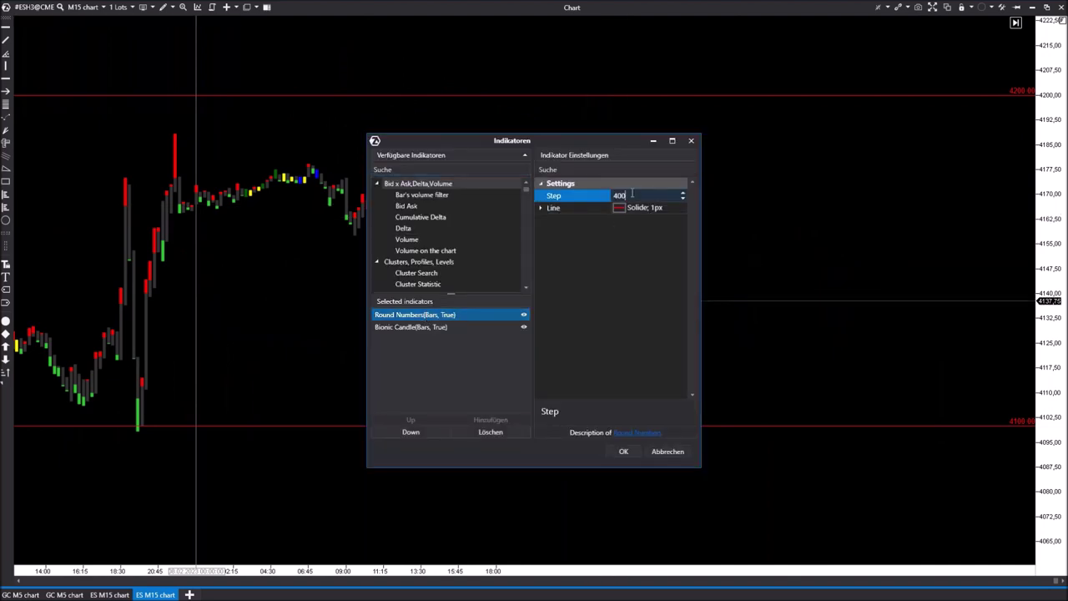
pyautogui.press('BackSpace')
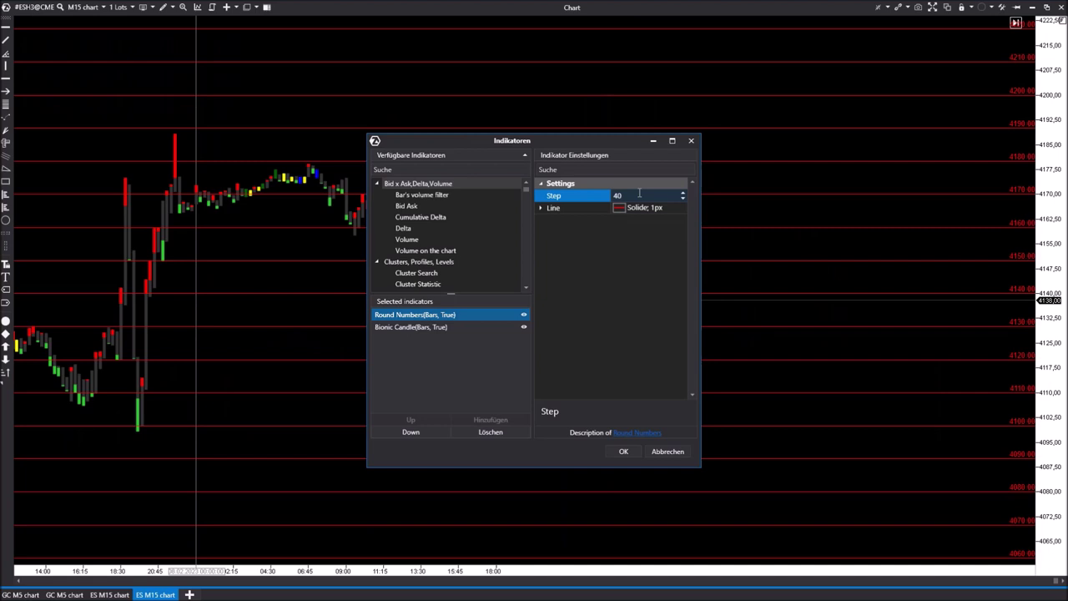
pyautogui.click(626, 452)
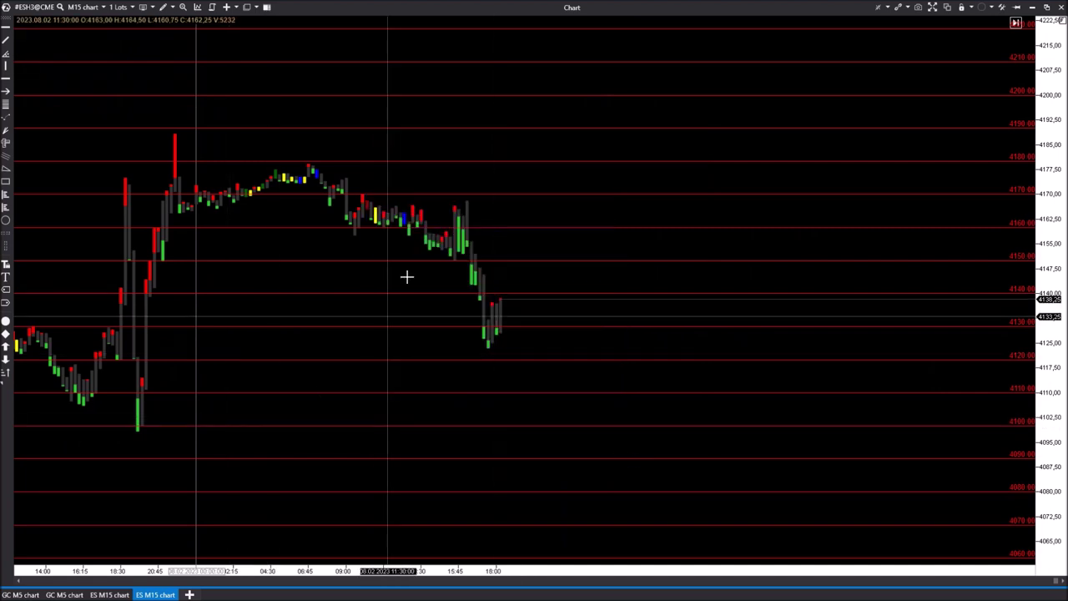
# Delete the Round Numbers and Bionic Candle indicators from the ES M15 chart and confirm.
pyautogui.rightClick(508, 205)
pyautogui.rightClick(448, 123)
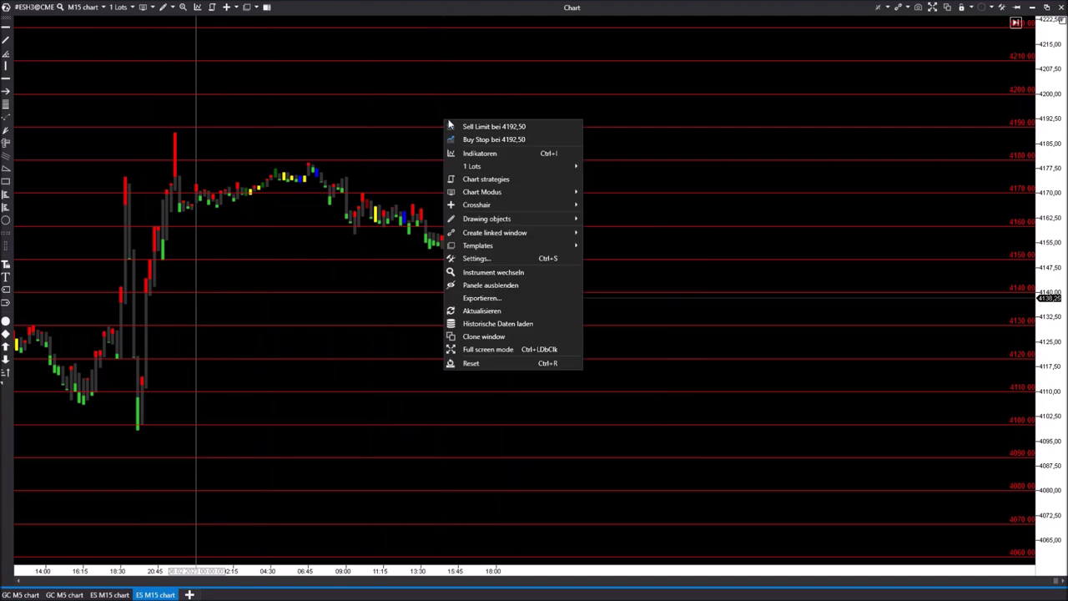
pyautogui.click(496, 153)
pyautogui.click(413, 315)
pyautogui.press('Delete')
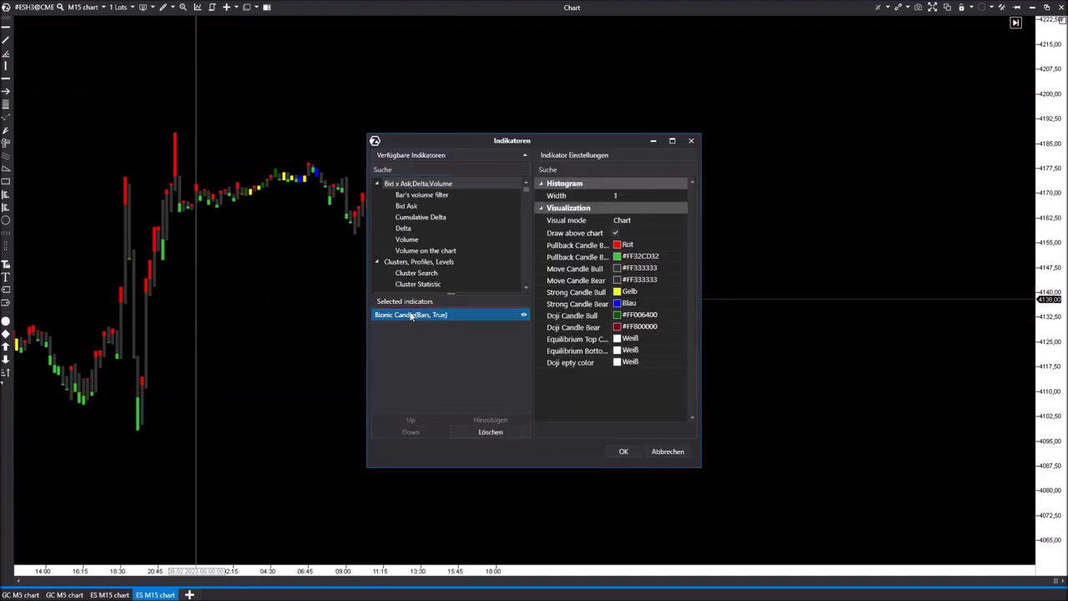
pyautogui.press('Delete')
pyautogui.click(623, 451)
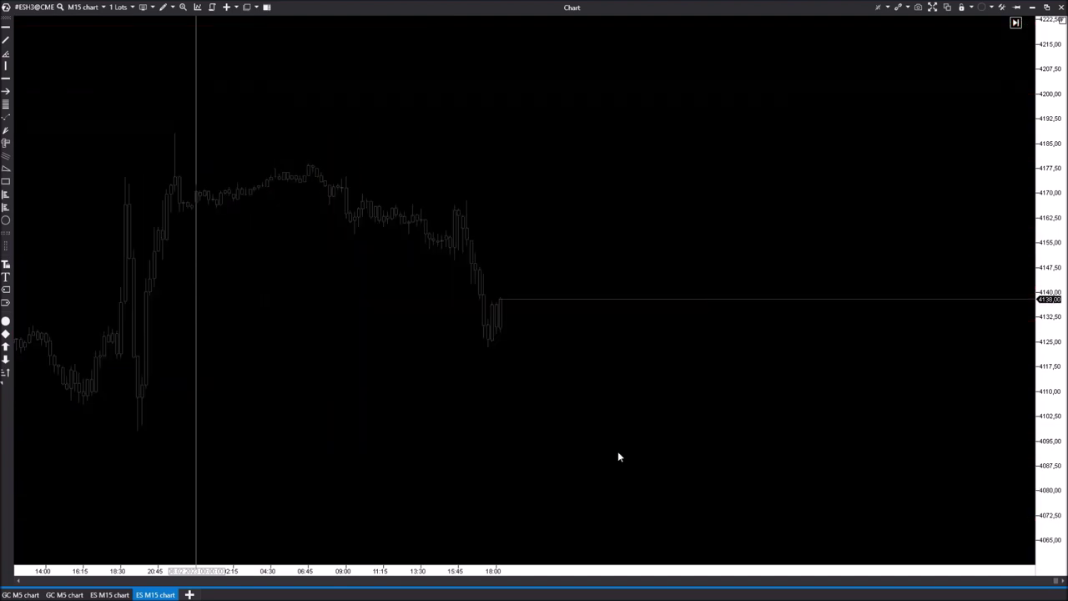
# Search the available indicators for "volu", add Volume to the chart and enlarge its panel.
pyautogui.scroll(5, 537, 431)
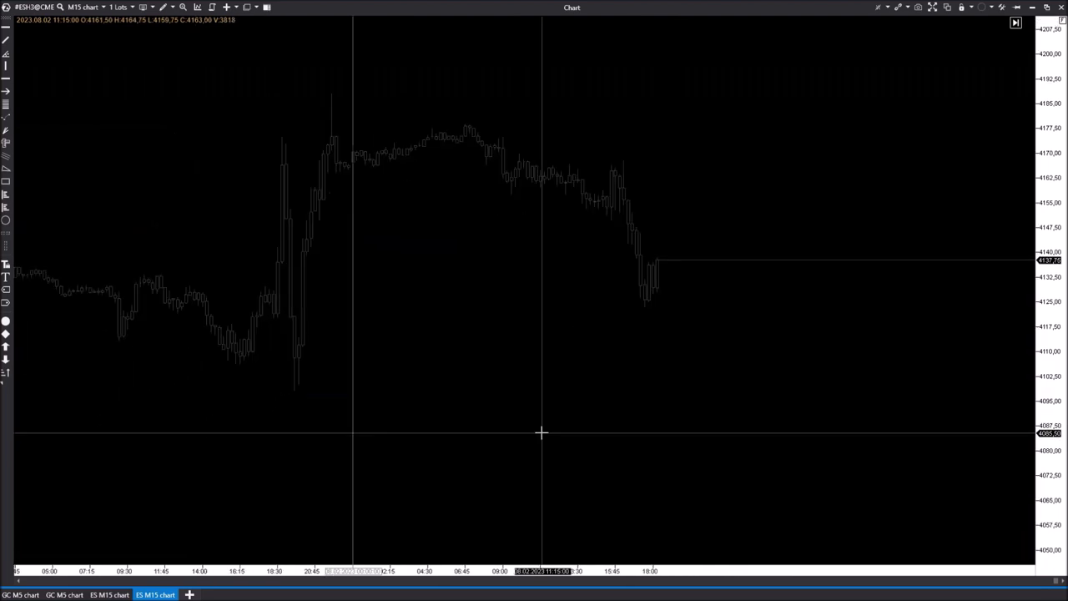
pyautogui.rightClick(570, 359)
pyautogui.click(424, 215)
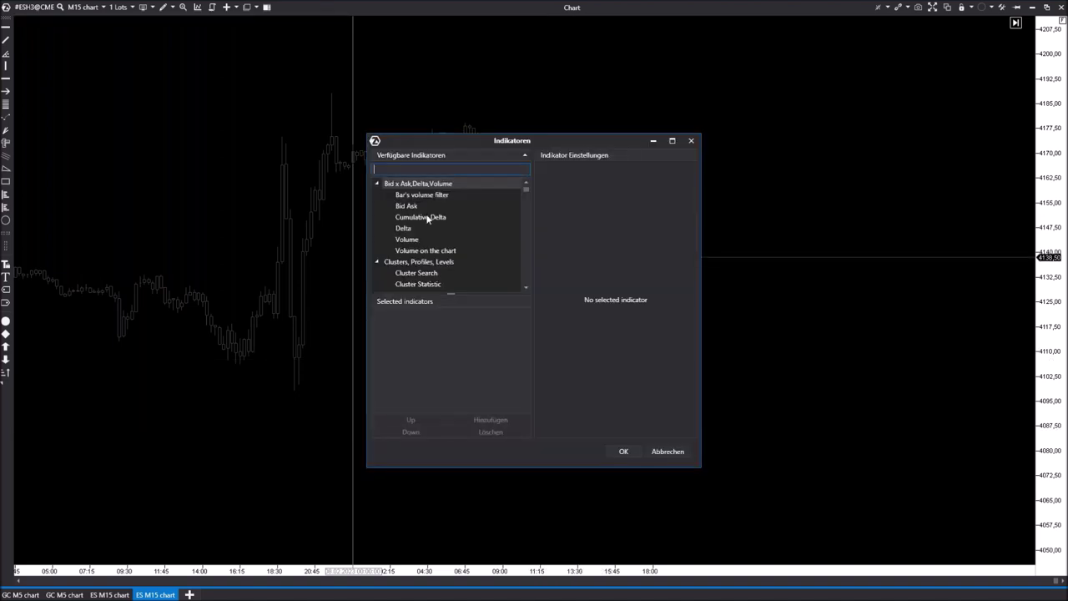
pyautogui.write('volu')
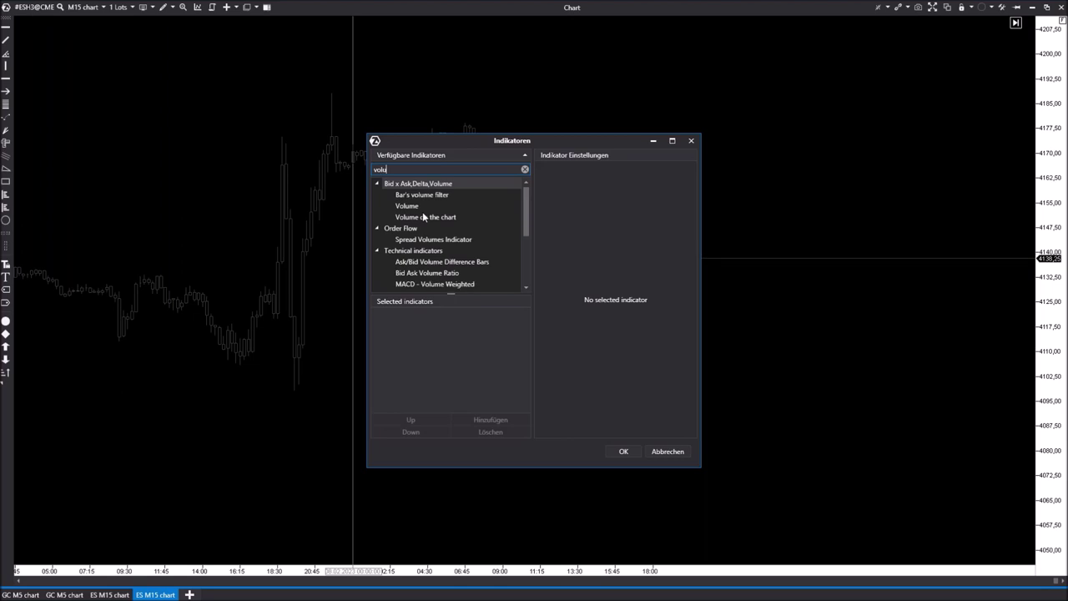
pyautogui.click(417, 207)
pyautogui.doubleClick(416, 207)
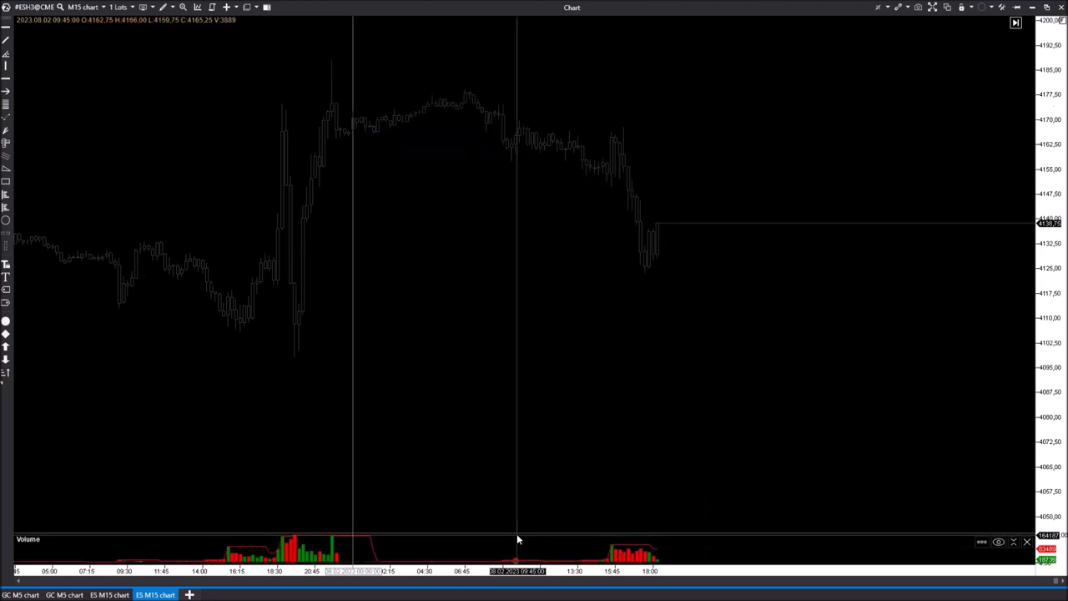
pyautogui.moveTo(517, 534); pyautogui.dragTo(515, 481)
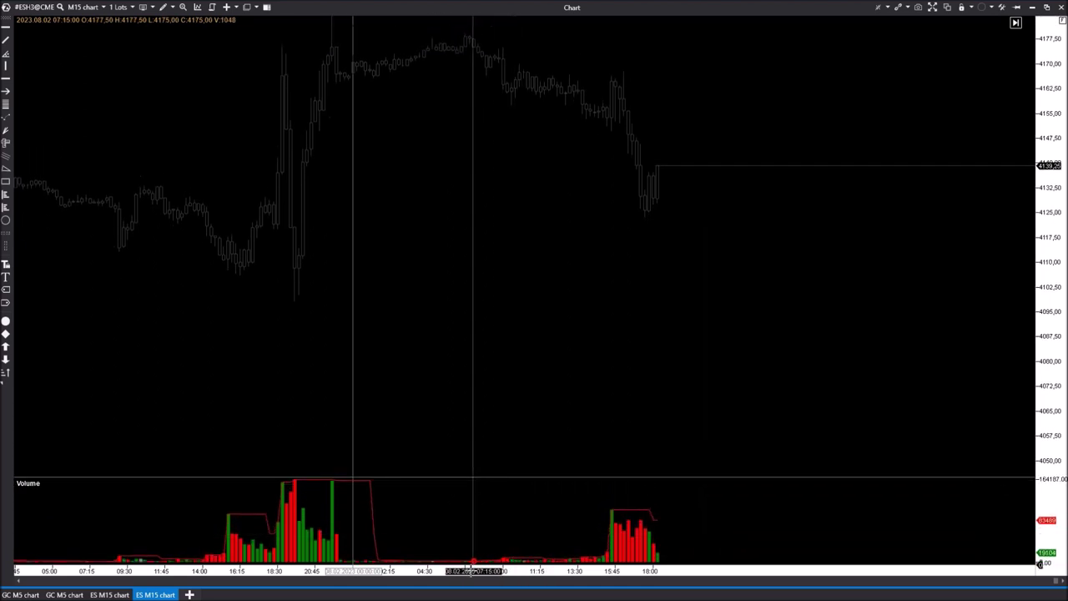
# Enable the filter of the Volume indicator and set its filter value to 100.000.
pyautogui.scroll(3, 425, 534)
pyautogui.scroll(-4, 489, 551)
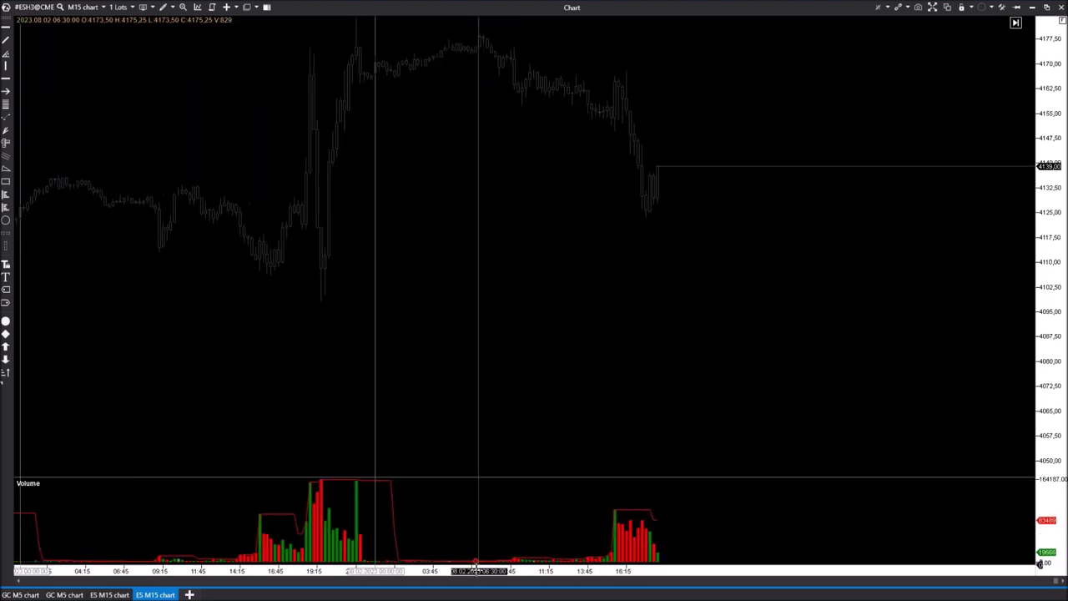
pyautogui.rightClick(494, 365)
pyautogui.click(541, 374)
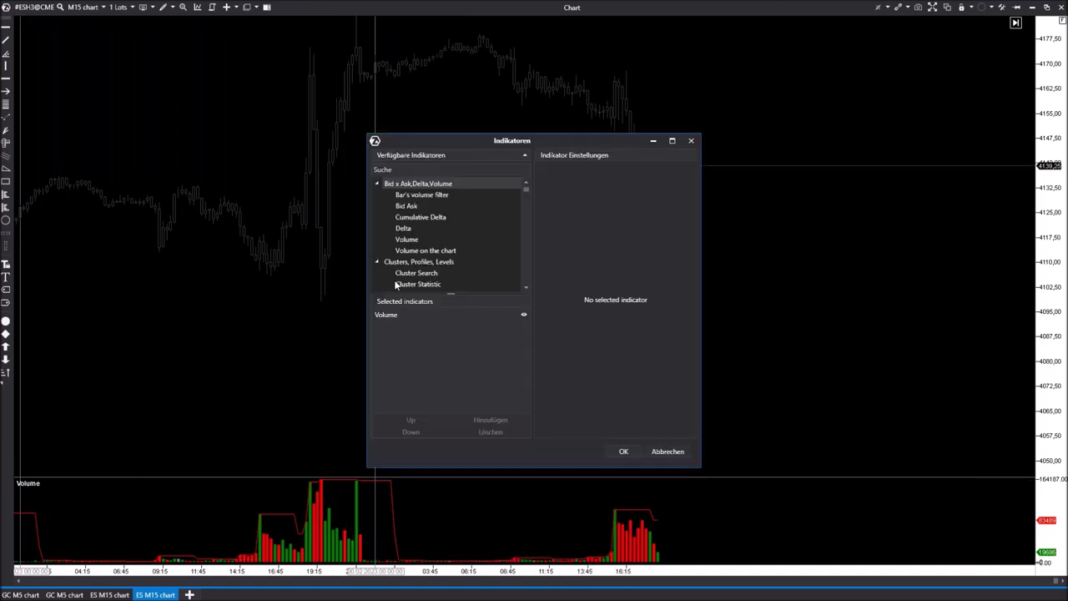
pyautogui.click(411, 310)
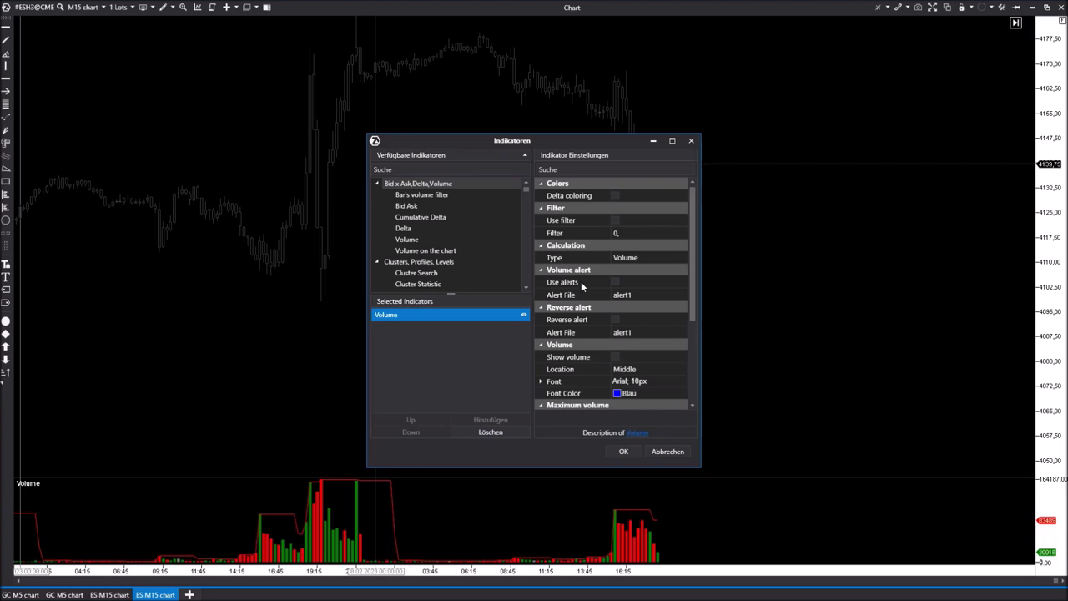
pyautogui.click(615, 220)
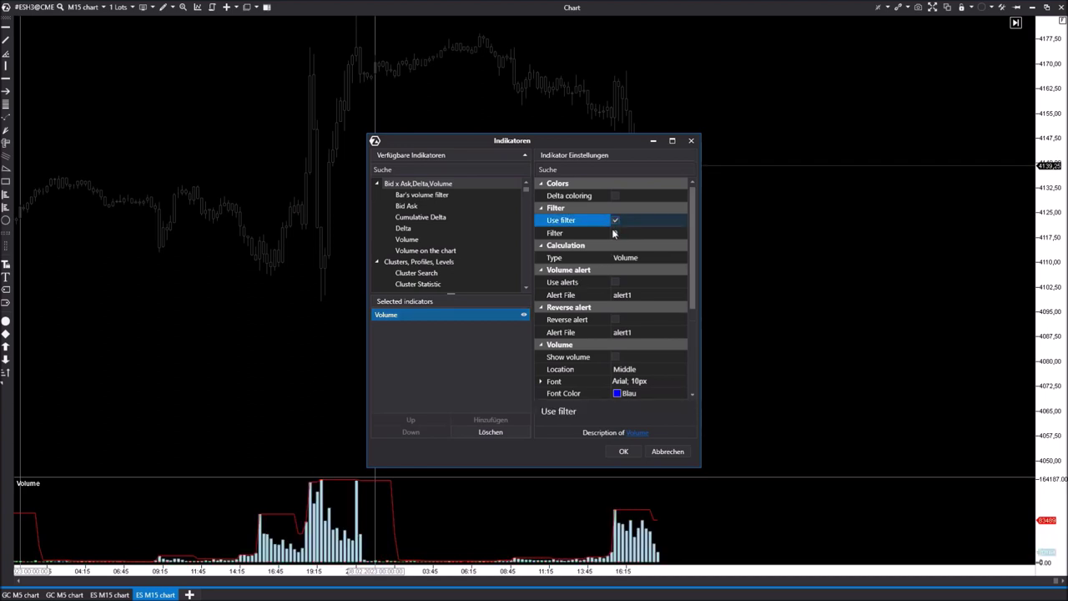
pyautogui.click(627, 232)
pyautogui.write('100.000,')
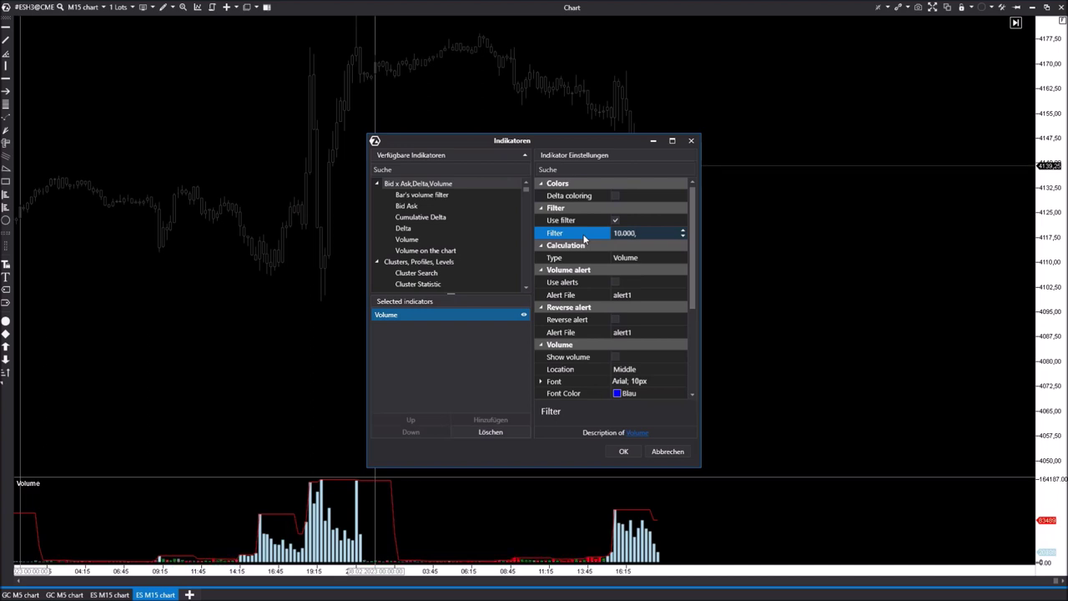
pyautogui.write('0')
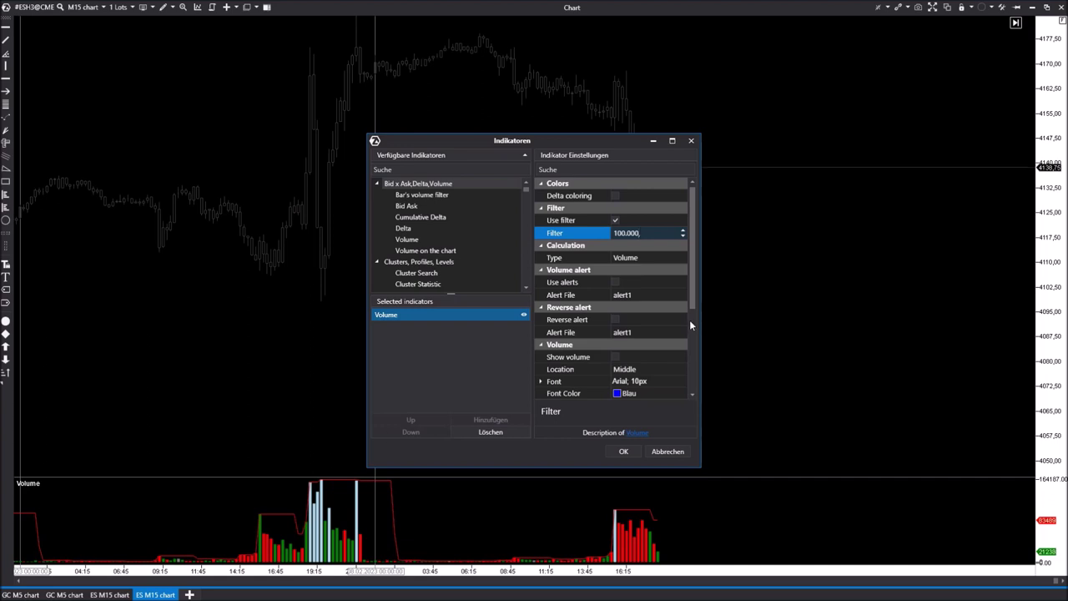
# Turn off the display of the Maximum volume line in the Volume indicator's settings.
pyautogui.moveTo(692, 292); pyautogui.dragTo(694, 358)
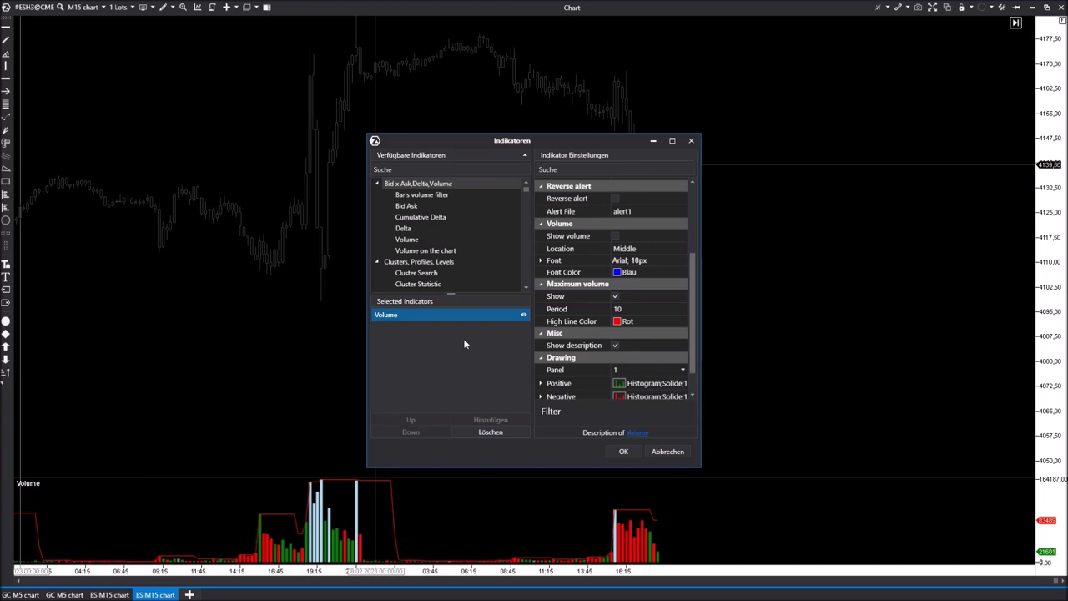
pyautogui.click(617, 298)
pyautogui.click(617, 298)
# Set the colour of the Volume indicator's Positive histogram to Transparent.
pyautogui.scroll(-1, 691, 308)
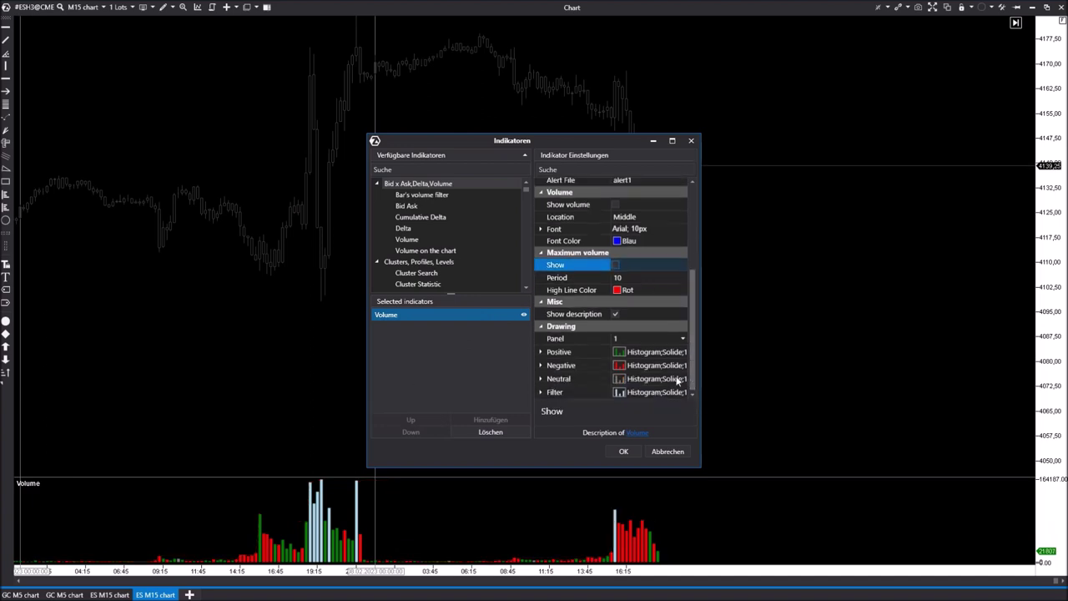
pyautogui.click(542, 352)
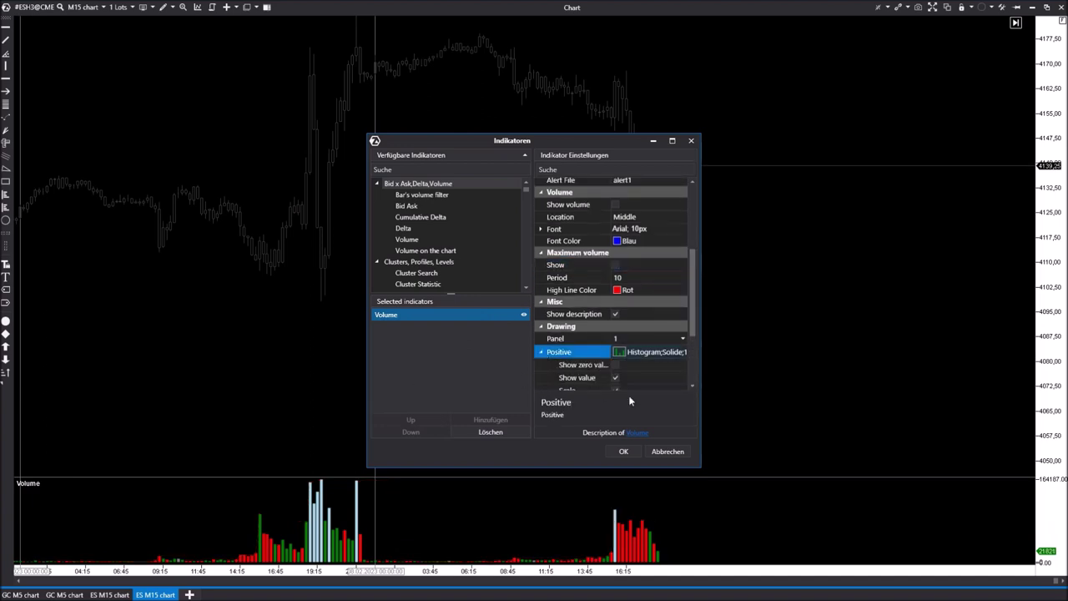
pyautogui.scroll(-1, 625, 375)
pyautogui.click(622, 350)
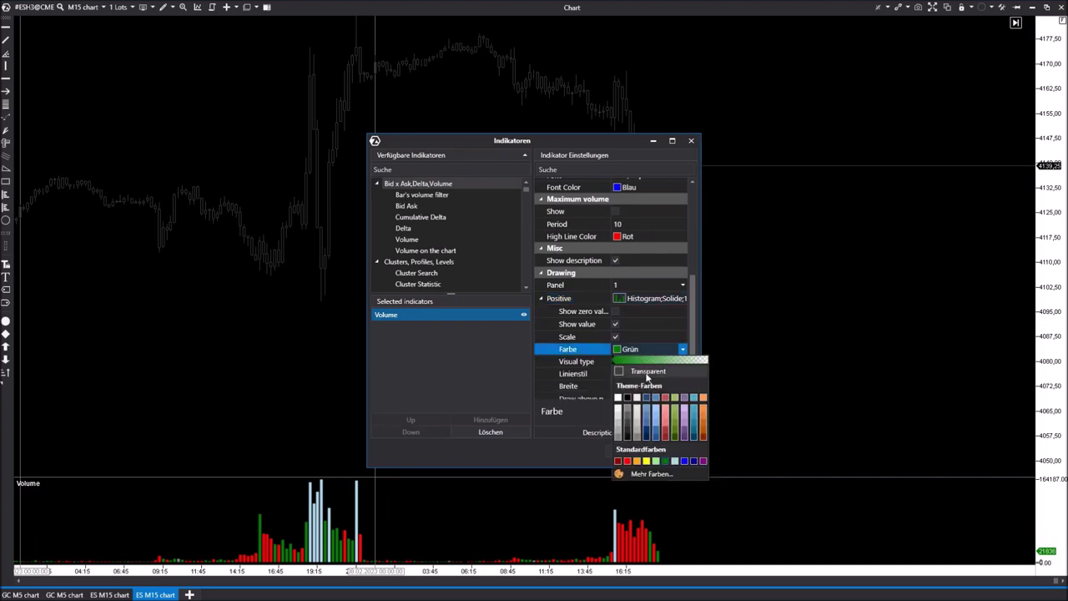
pyautogui.click(634, 373)
pyautogui.click(541, 298)
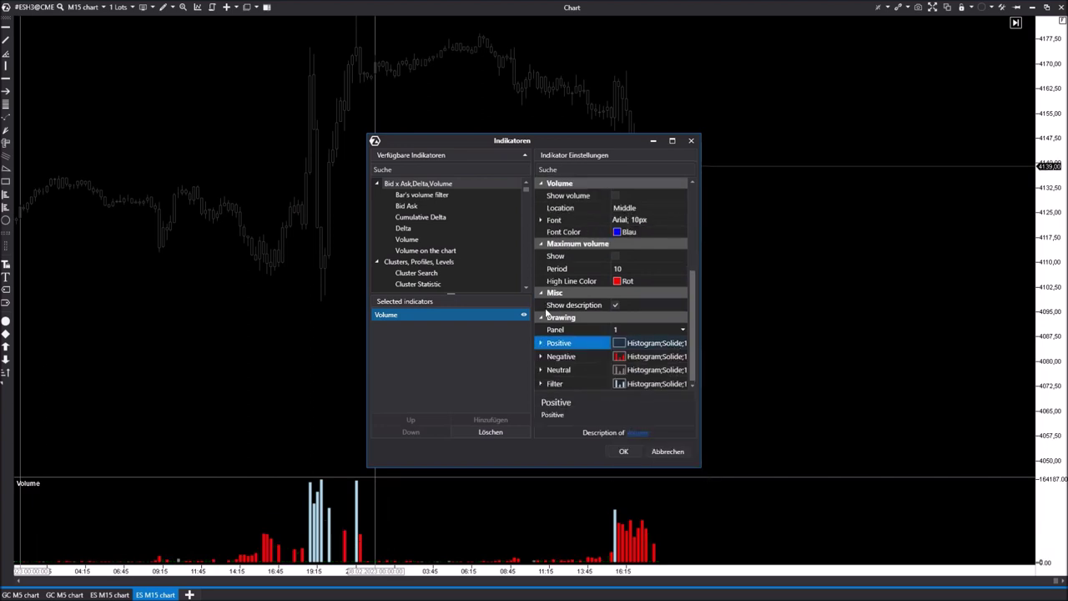
# Set the colour of the Volume indicator's Negative histogram to Transparent.
pyautogui.click(541, 357)
pyautogui.scroll(-1, 584, 363)
pyautogui.click(621, 354)
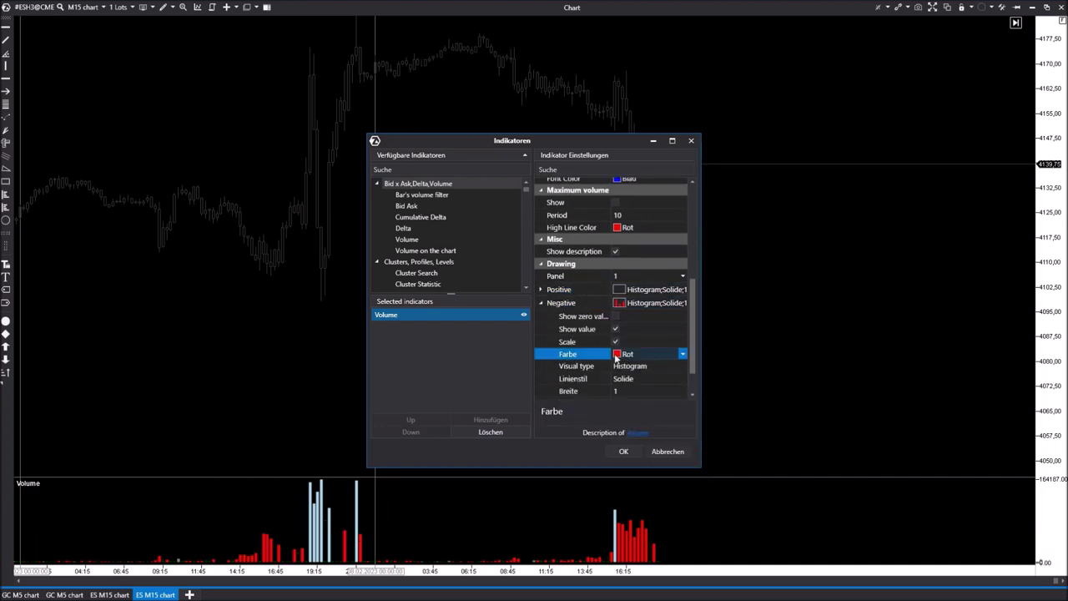
pyautogui.click(641, 375)
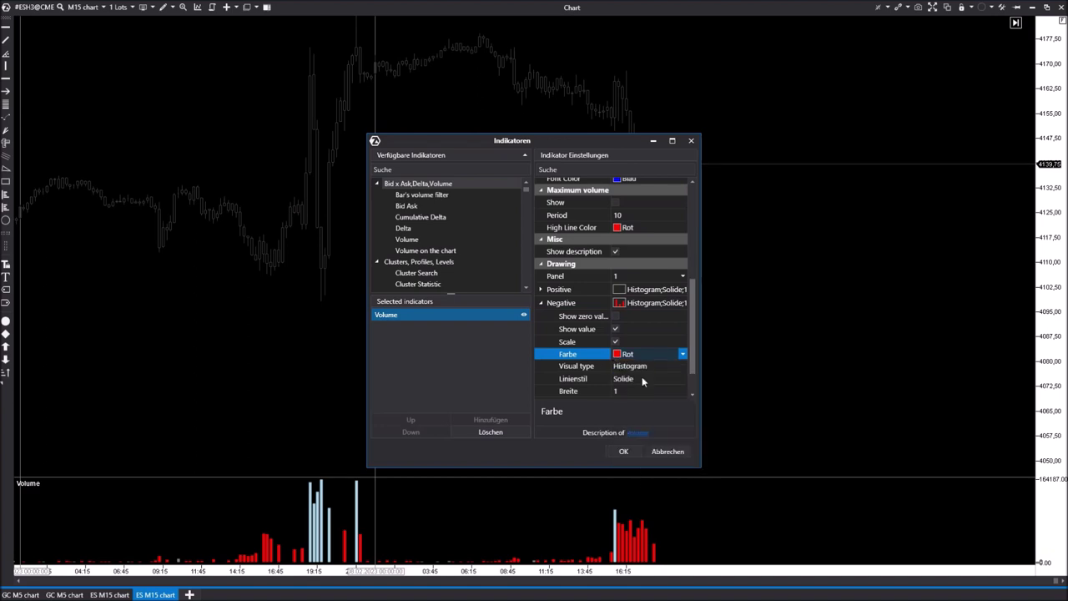
pyautogui.click(541, 306)
pyautogui.click(579, 372)
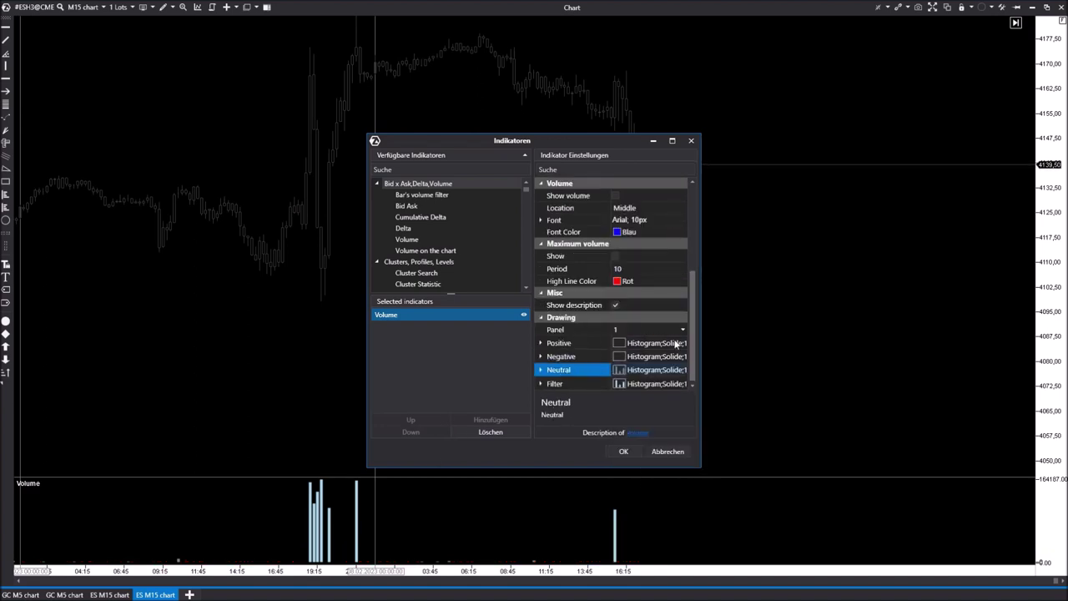
# Change the colour of the Volume indicator's Filter histogram to yellow.
pyautogui.click(551, 383)
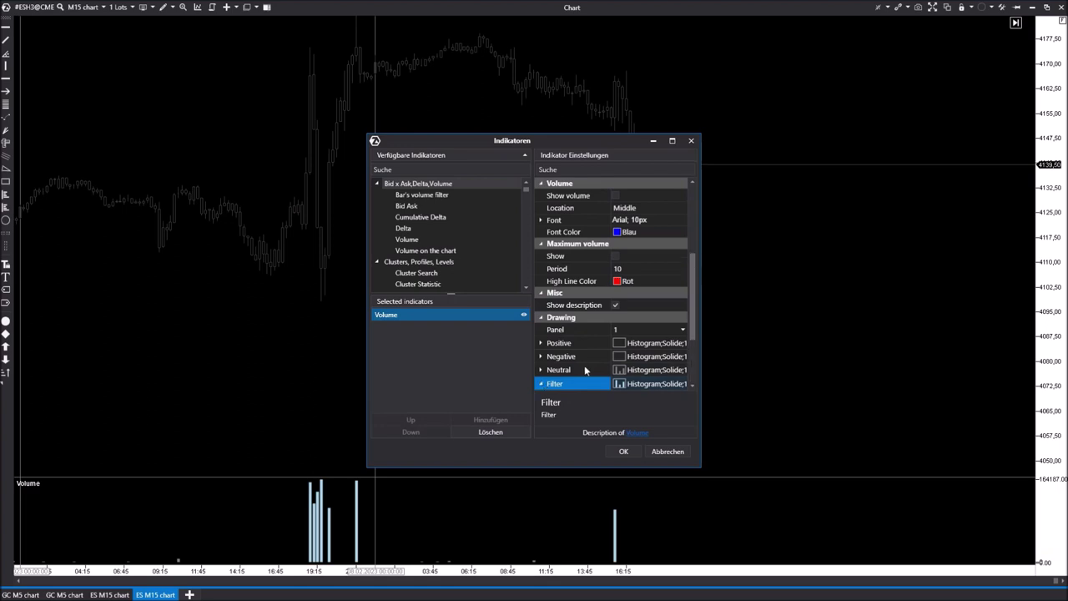
pyautogui.click(541, 383)
pyautogui.click(618, 381)
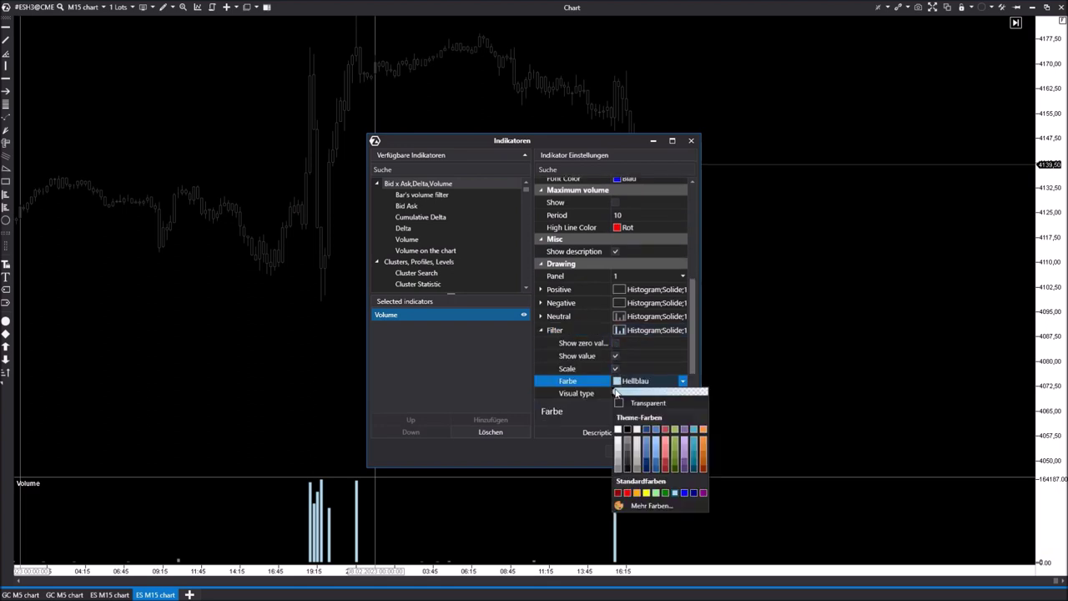
pyautogui.click(646, 492)
pyautogui.click(542, 331)
# Set the colour of the Volume indicator's Neutral histogram to Transparent and apply the indicator settings.
pyautogui.click(542, 357)
pyautogui.click(540, 370)
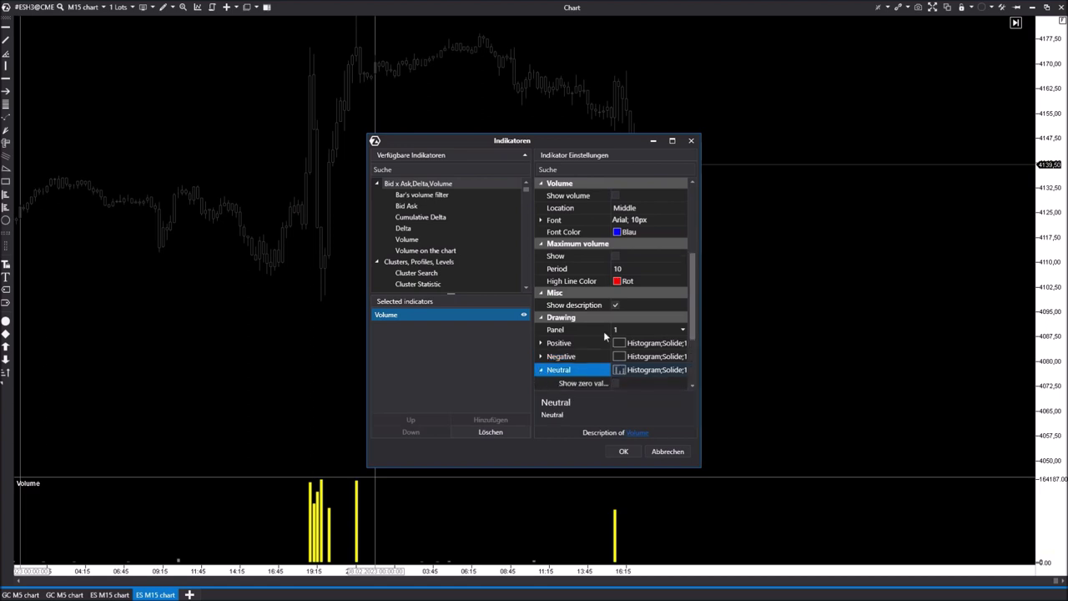
pyautogui.scroll(-3, 609, 334)
pyautogui.click(620, 330)
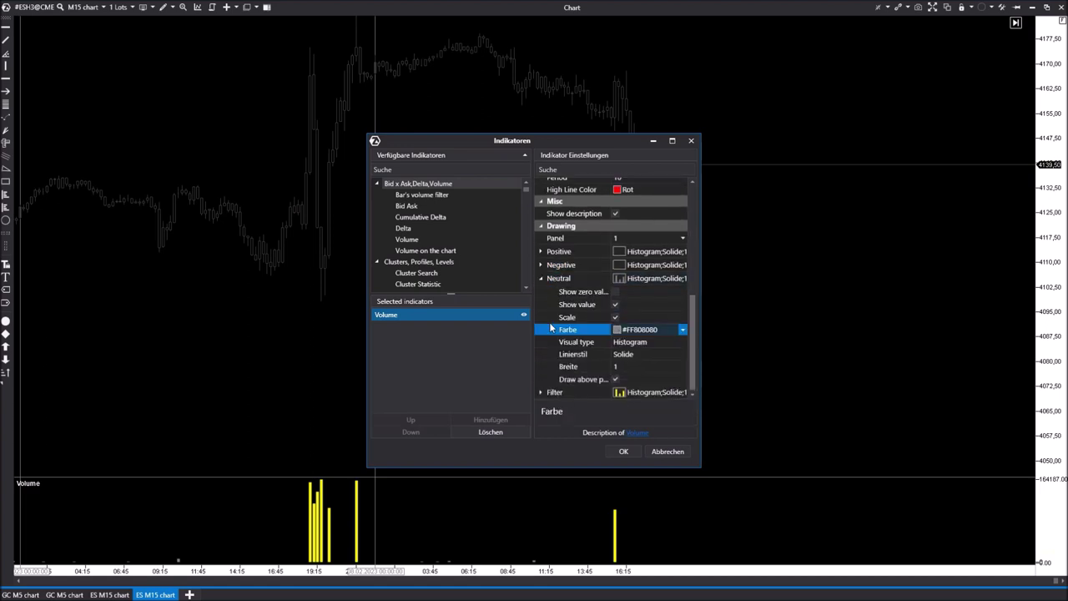
pyautogui.click(651, 356)
pyautogui.click(623, 450)
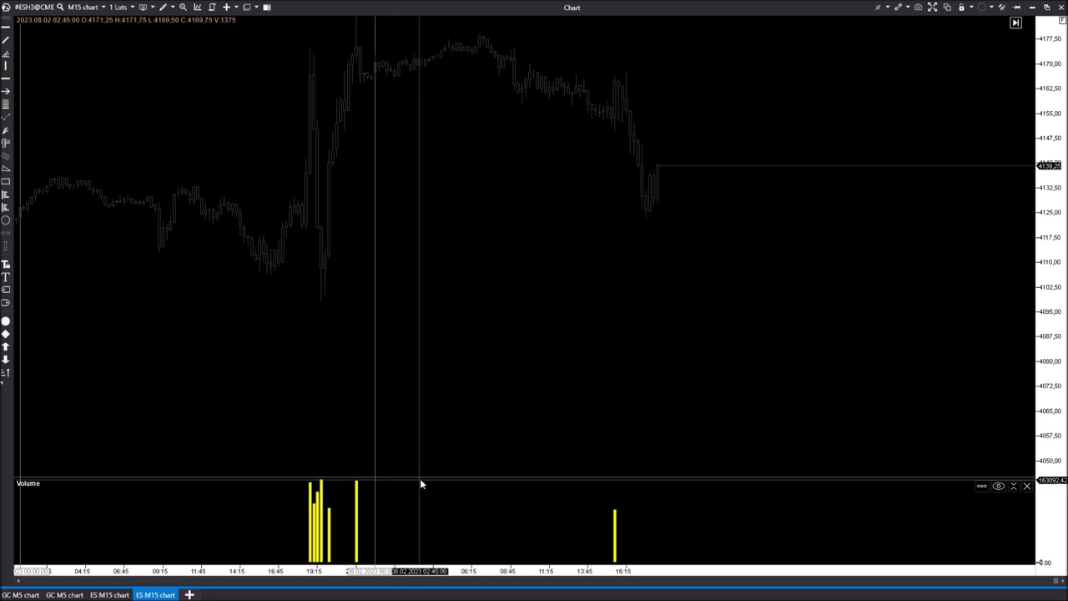
# Reduce the height of the Volume panel and review the filtered volume bars of earlier sessions.
pyautogui.moveTo(422, 475); pyautogui.dragTo(429, 515)
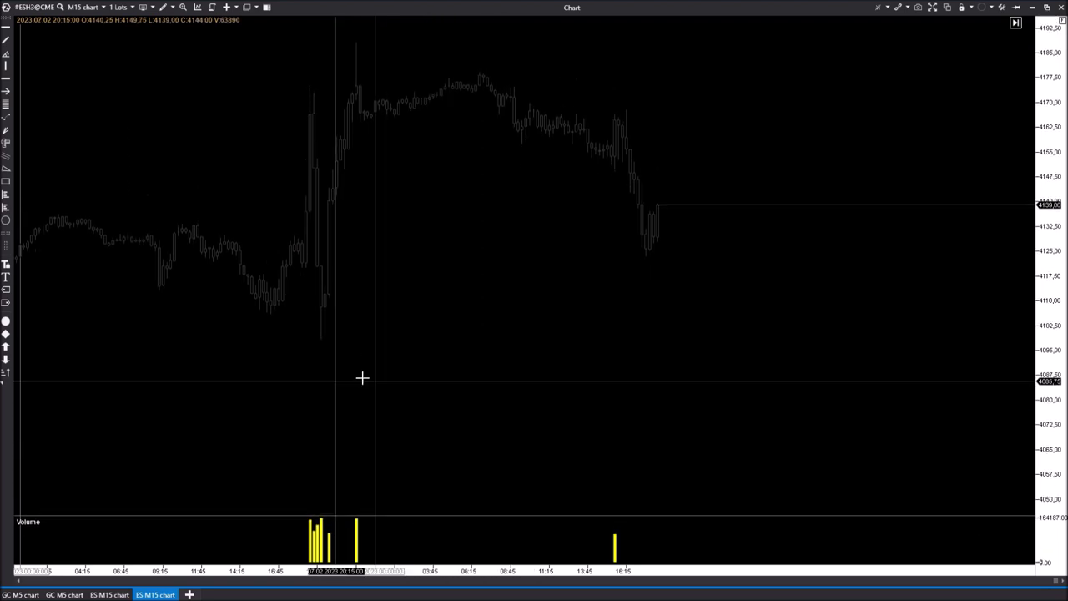
pyautogui.moveTo(362, 377); pyautogui.dragTo(627, 377)
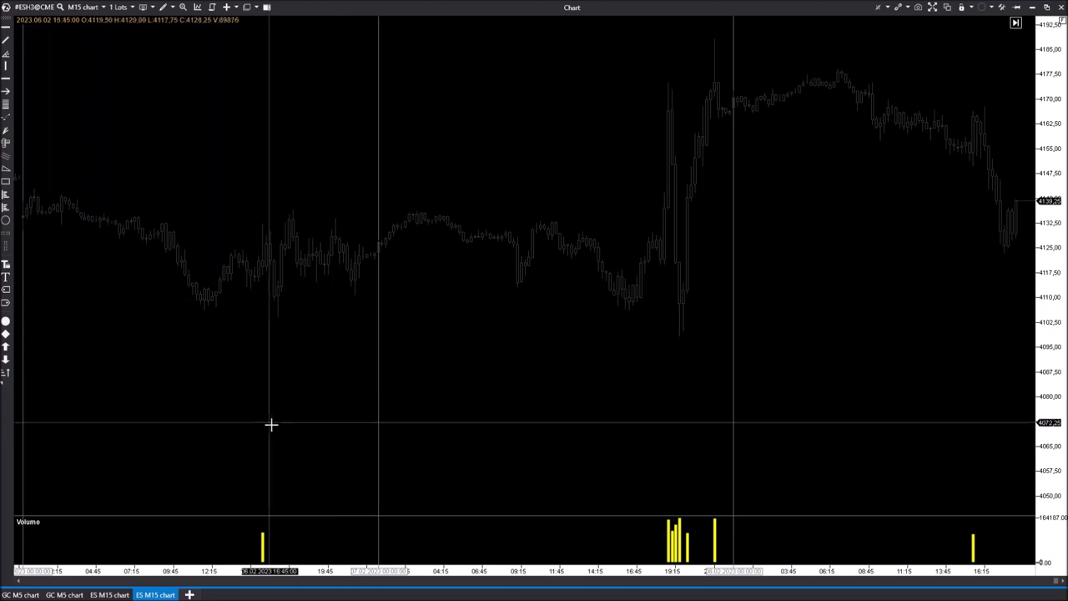
pyautogui.moveTo(260, 351); pyautogui.dragTo(715, 340)
pyautogui.moveTo(384, 351); pyautogui.dragTo(501, 355)
pyautogui.moveTo(168, 348); pyautogui.dragTo(615, 336)
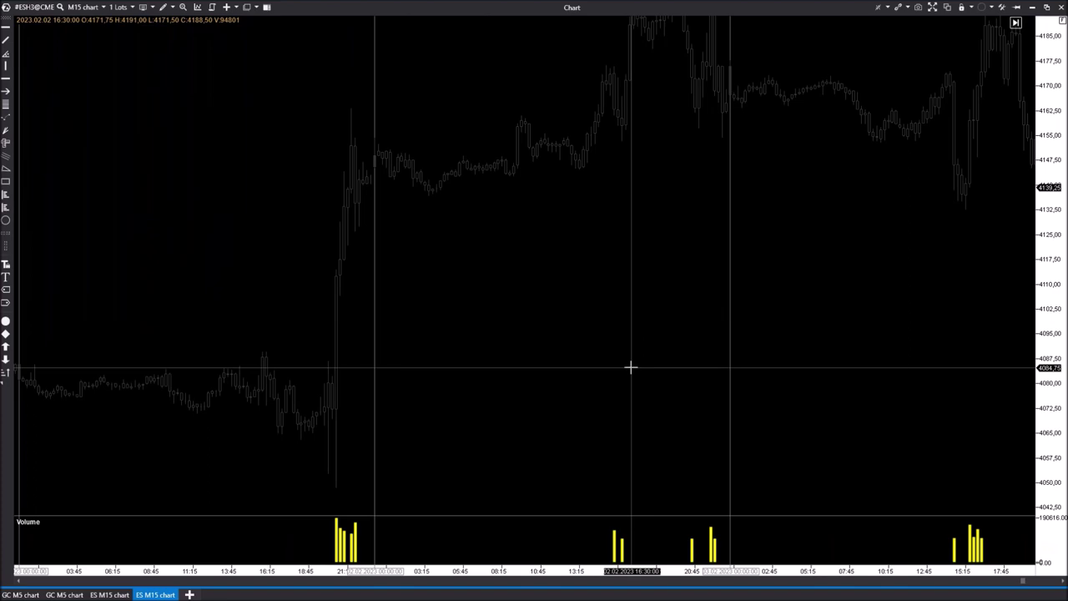
pyautogui.moveTo(770, 353); pyautogui.dragTo(400, 288)
pyautogui.moveTo(527, 315); pyautogui.dragTo(601, 391)
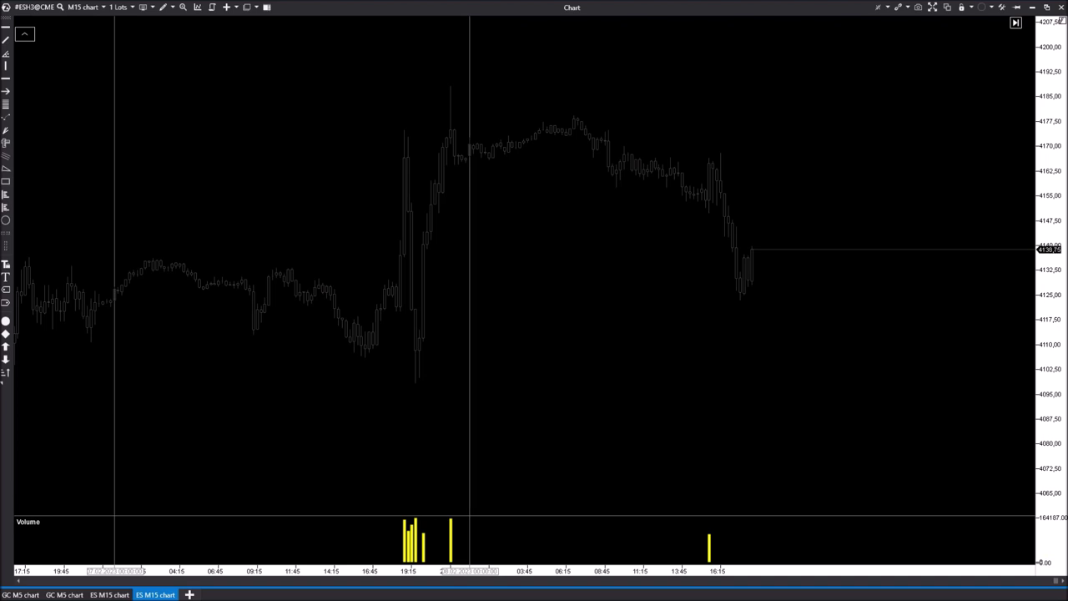
# Open the instrument manager for the chart and look over the categories of all instruments.
pyautogui.click(41, 8)
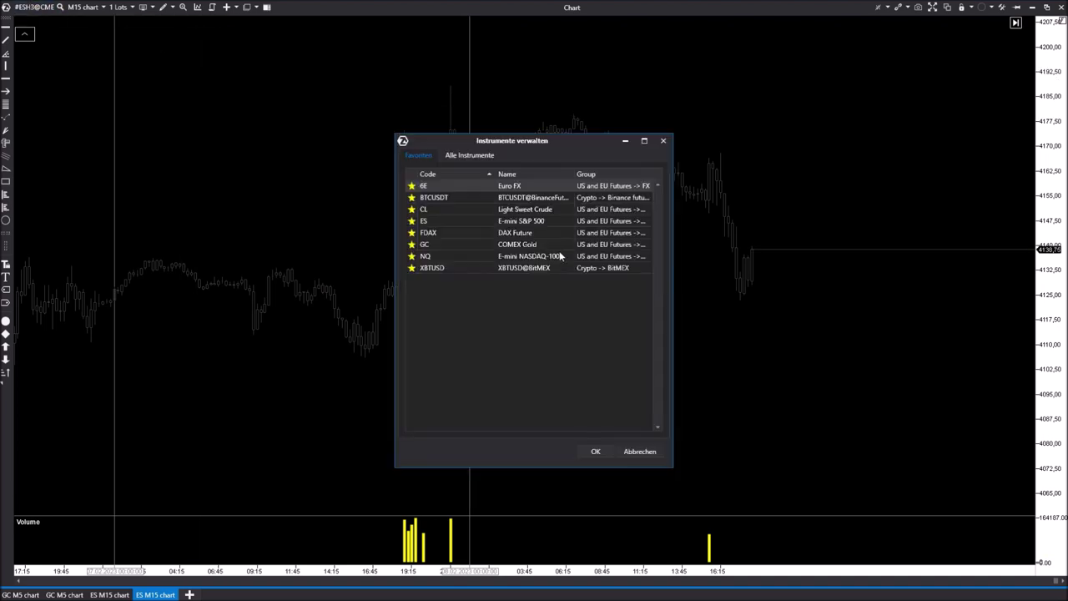
pyautogui.click(489, 154)
pyautogui.click(411, 212)
pyautogui.click(412, 222)
pyautogui.click(411, 234)
pyautogui.click(411, 244)
pyautogui.click(411, 255)
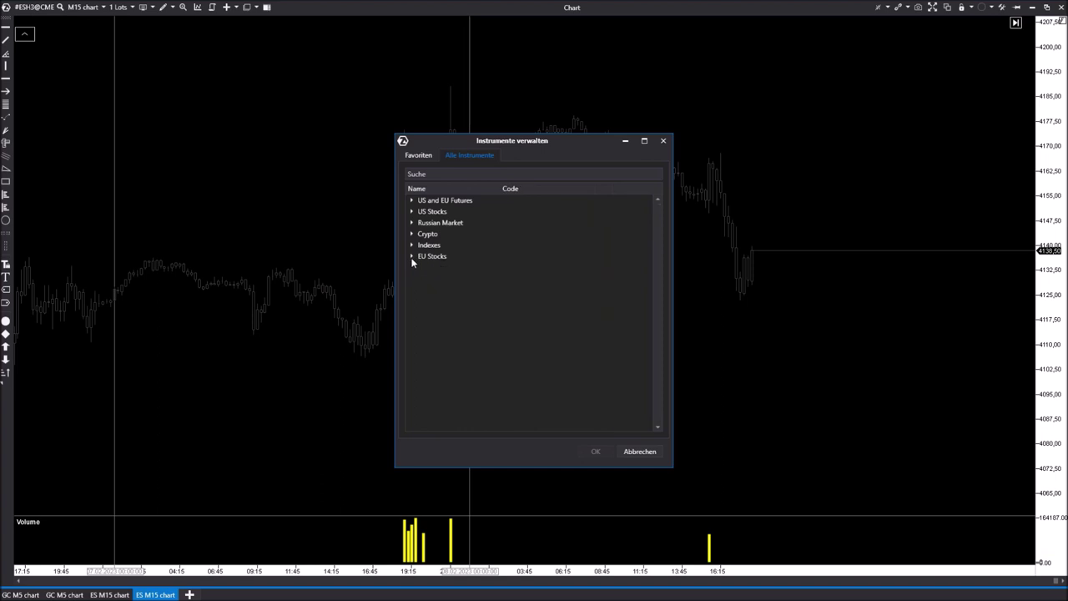
# Browse the Equity Index group of US and EU Futures and choose the Continuous E-mini S&P 500 contract (ES) for the chart.
pyautogui.click(412, 201)
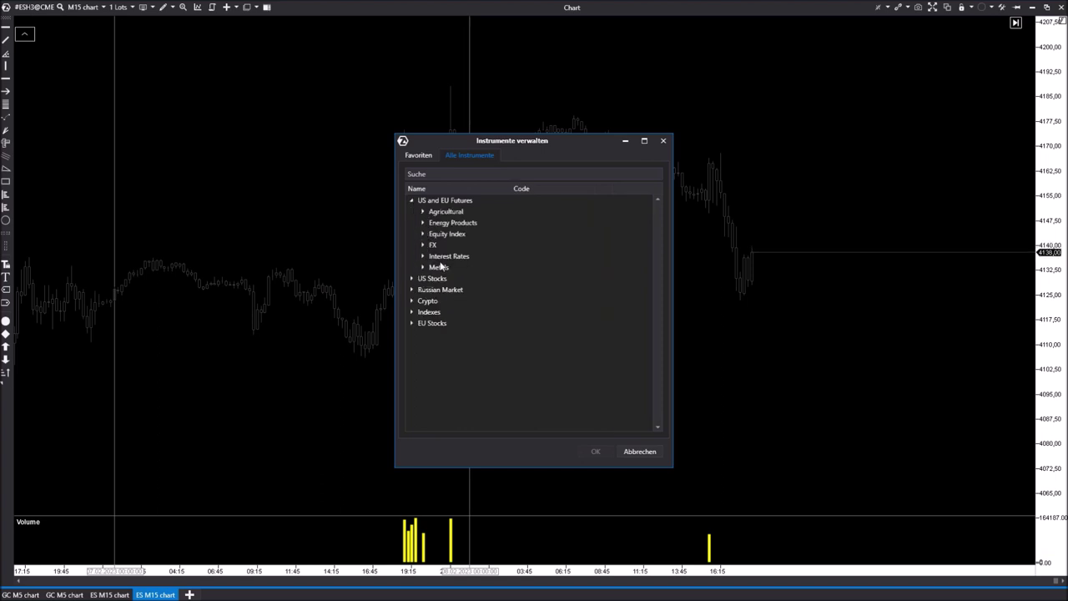
pyautogui.click(423, 234)
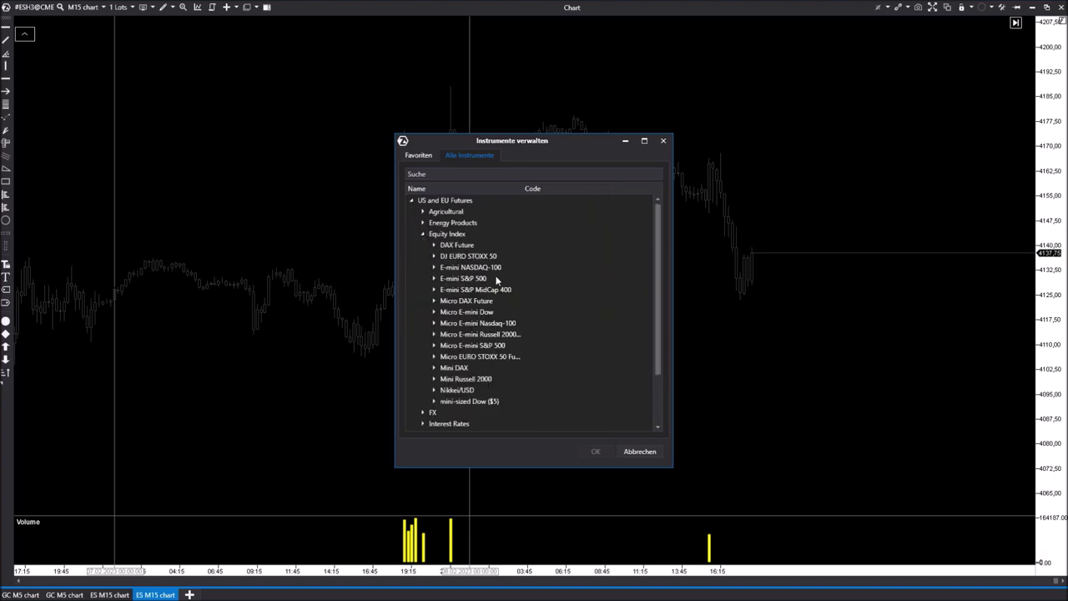
pyautogui.click(450, 278)
pyautogui.click(434, 279)
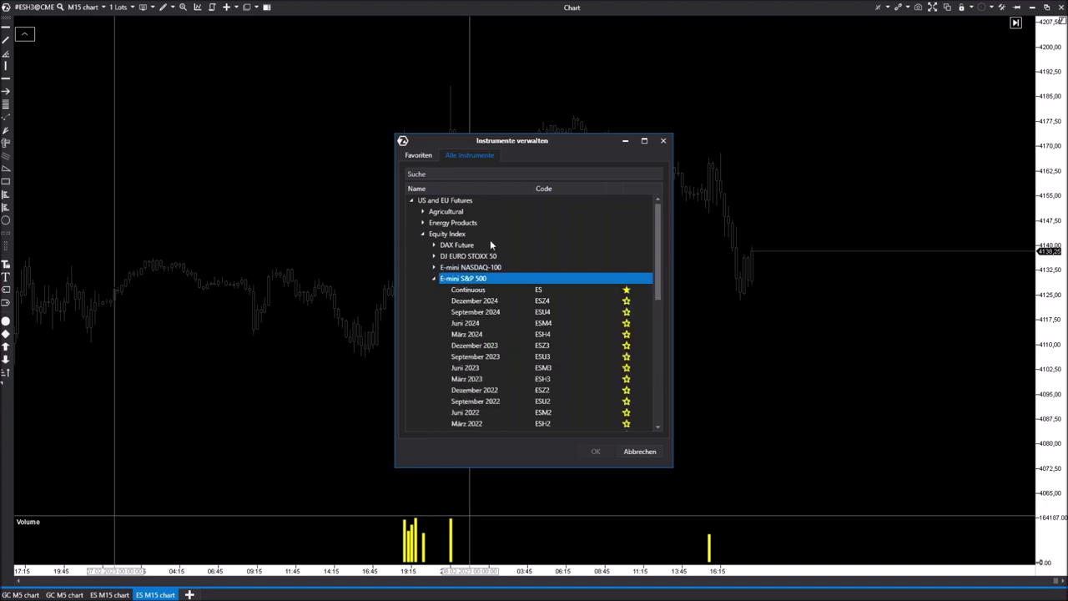
pyautogui.scroll(-2, 561, 330)
pyautogui.scroll(-3, 512, 302)
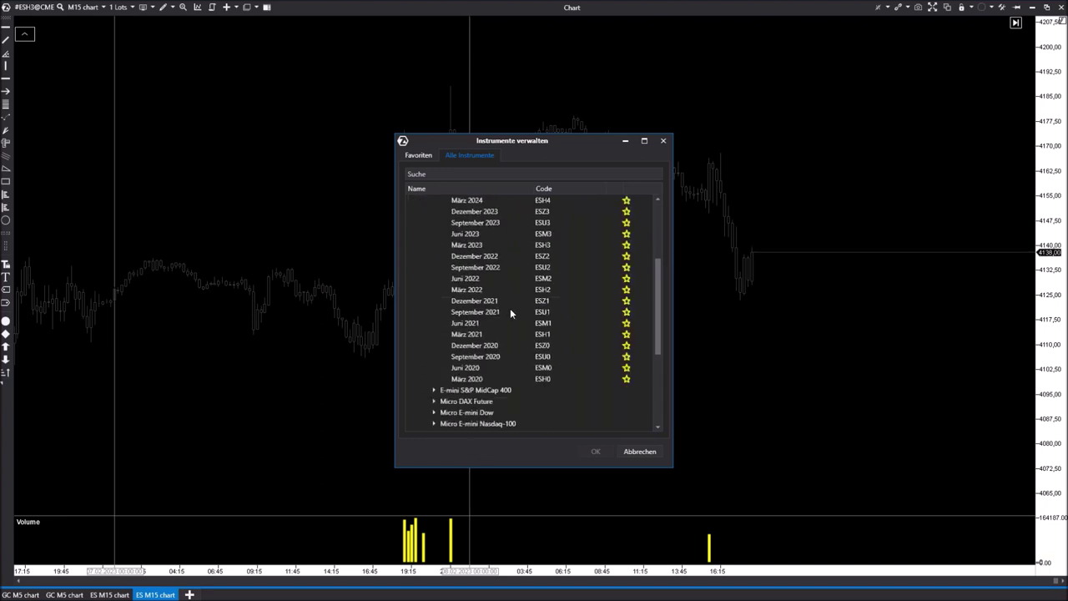
pyautogui.scroll(4, 512, 380)
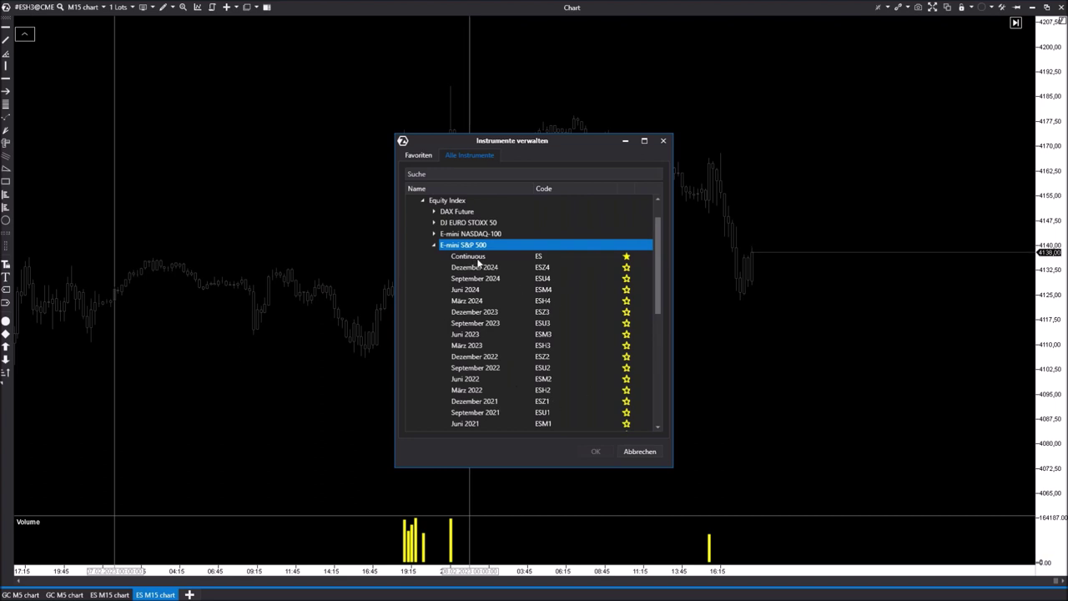
pyautogui.click(479, 258)
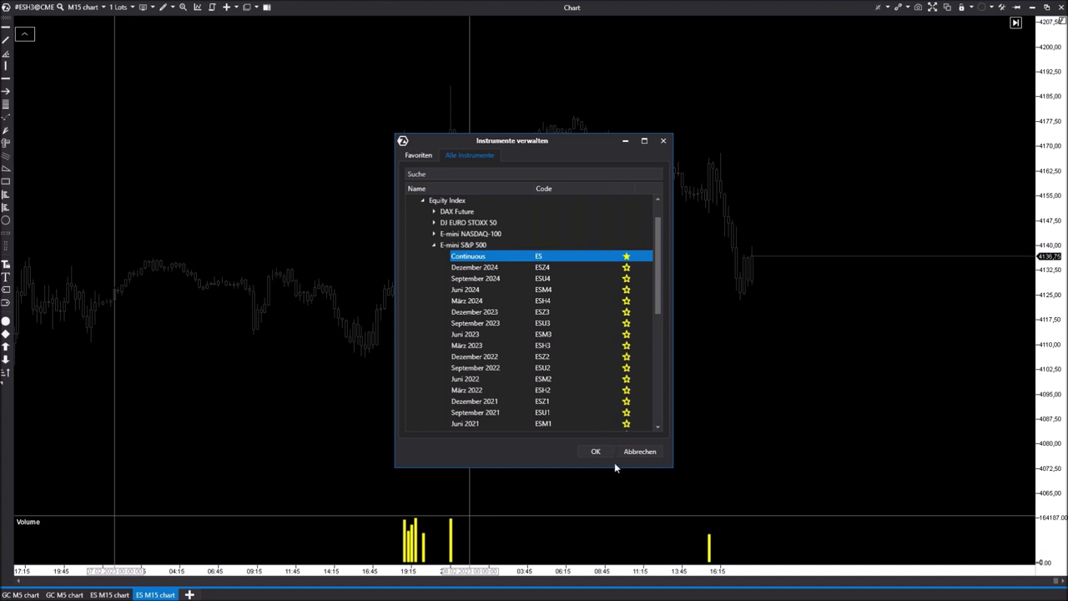
pyautogui.doubleClick(470, 257)
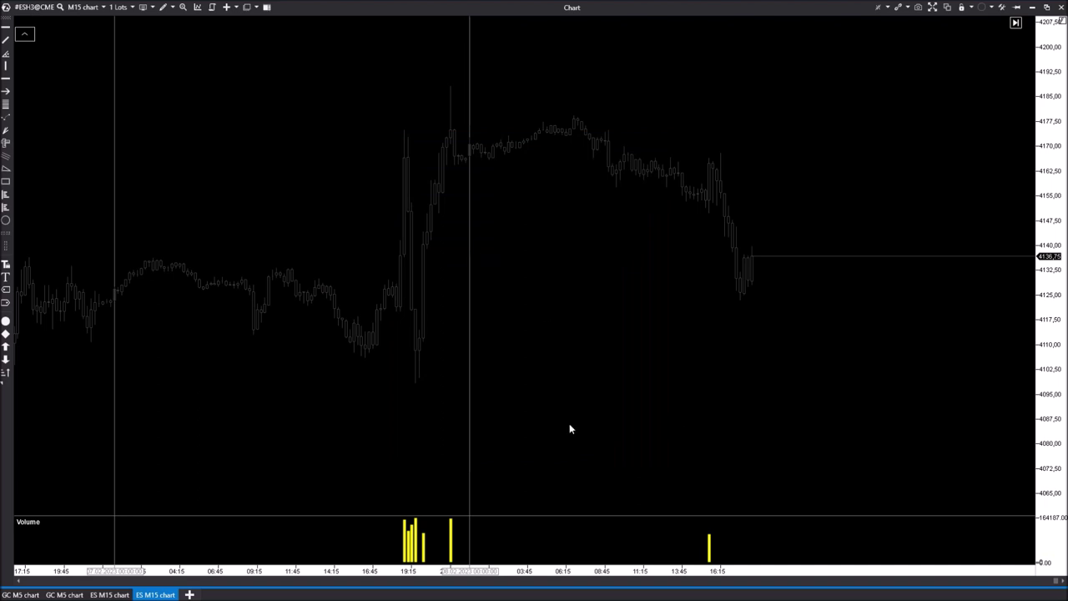
pyautogui.moveTo(300, 310); pyautogui.dragTo(516, 356)
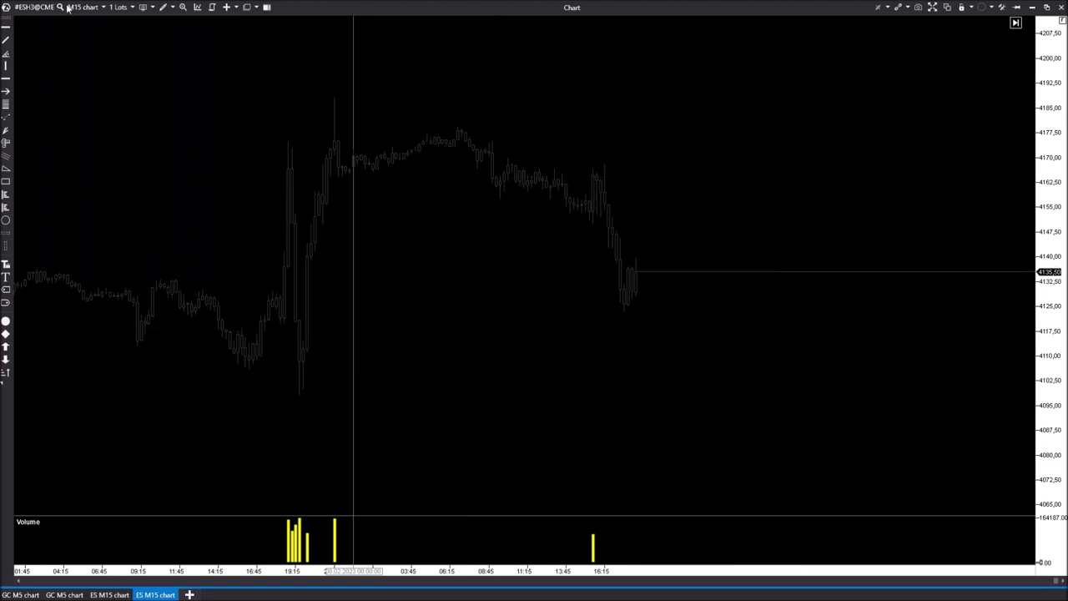
pyautogui.moveTo(611, 351); pyautogui.dragTo(582, 246)
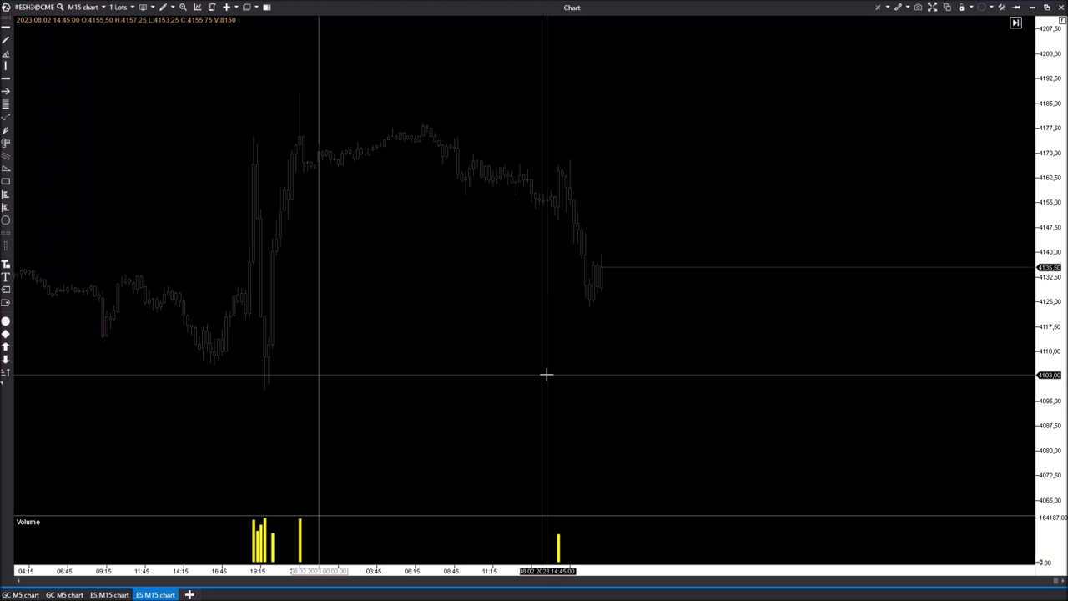
pyautogui.scroll(4, 378, 307)
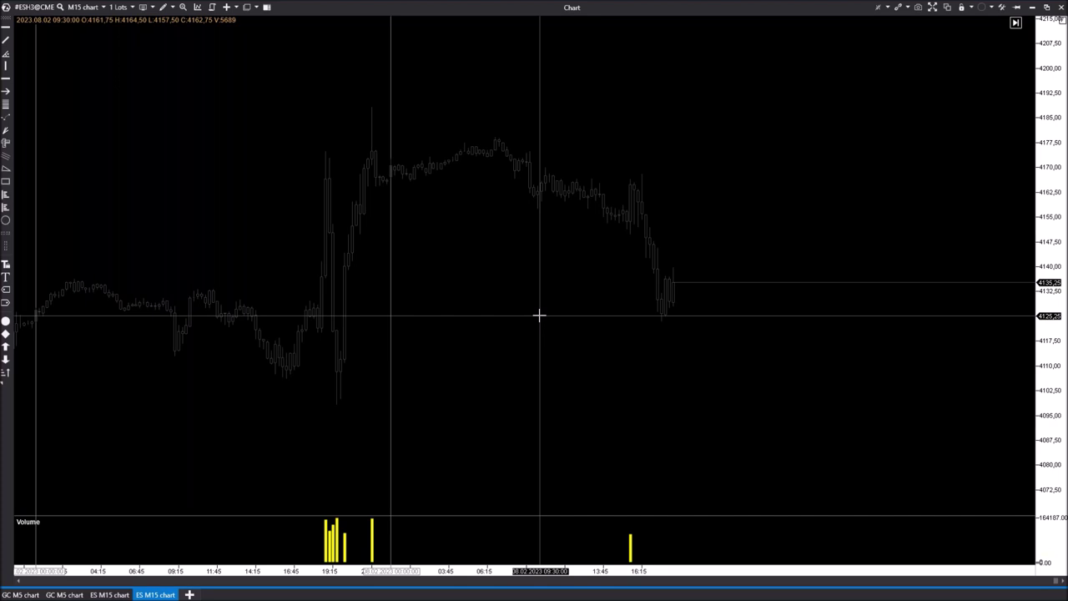
pyautogui.moveTo(544, 315); pyautogui.dragTo(377, 398)
pyautogui.scroll(3, 367, 408)
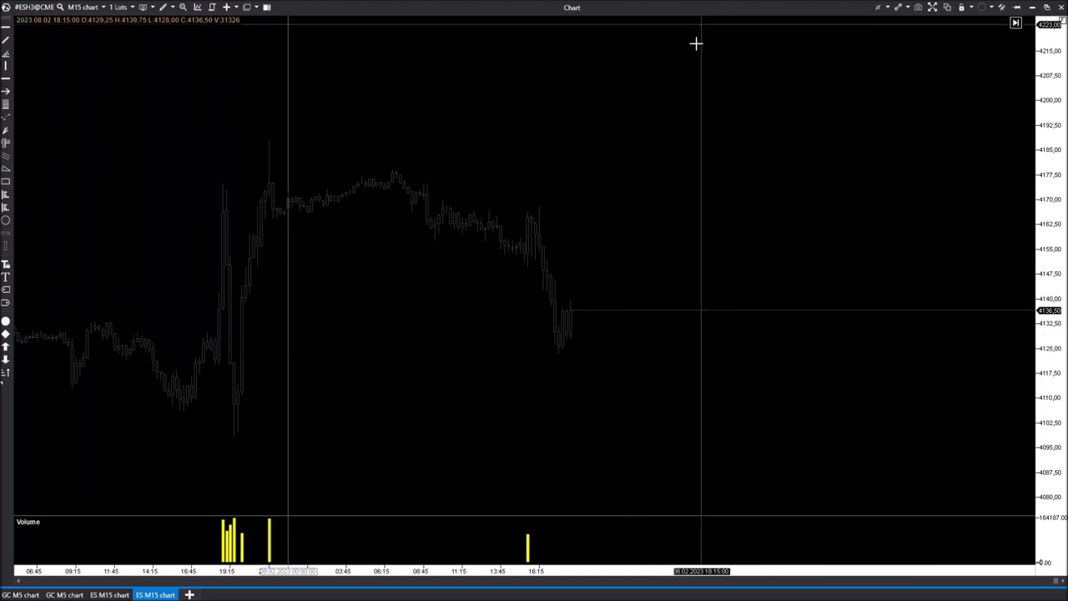
# Restore the maximised chart window, bring the main window forward and inspect which connections supply market data.
pyautogui.moveTo(644, 9); pyautogui.dragTo(535, 192)
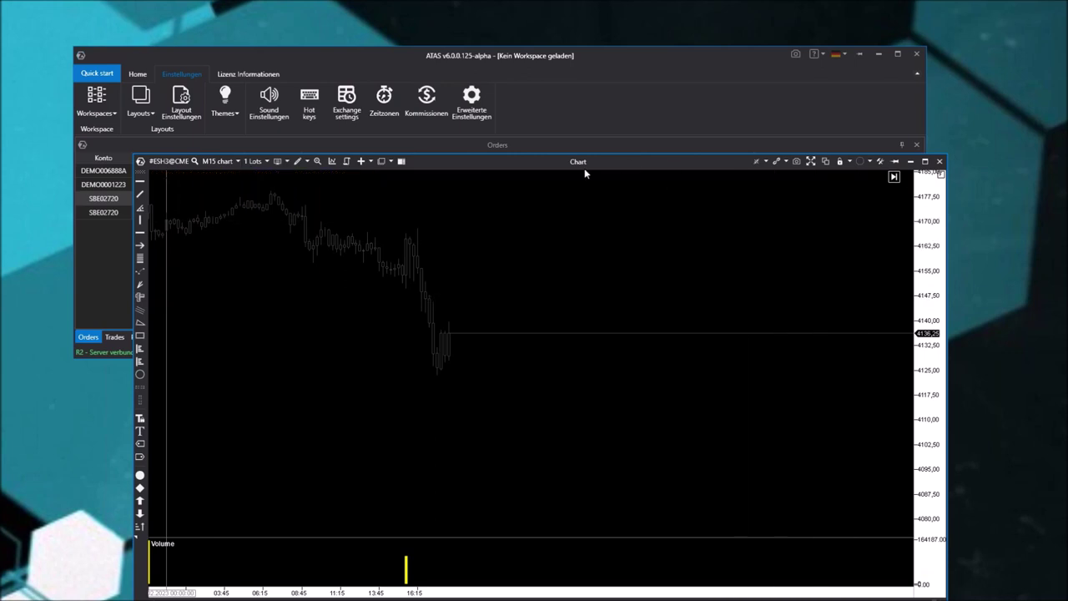
pyautogui.click(606, 75)
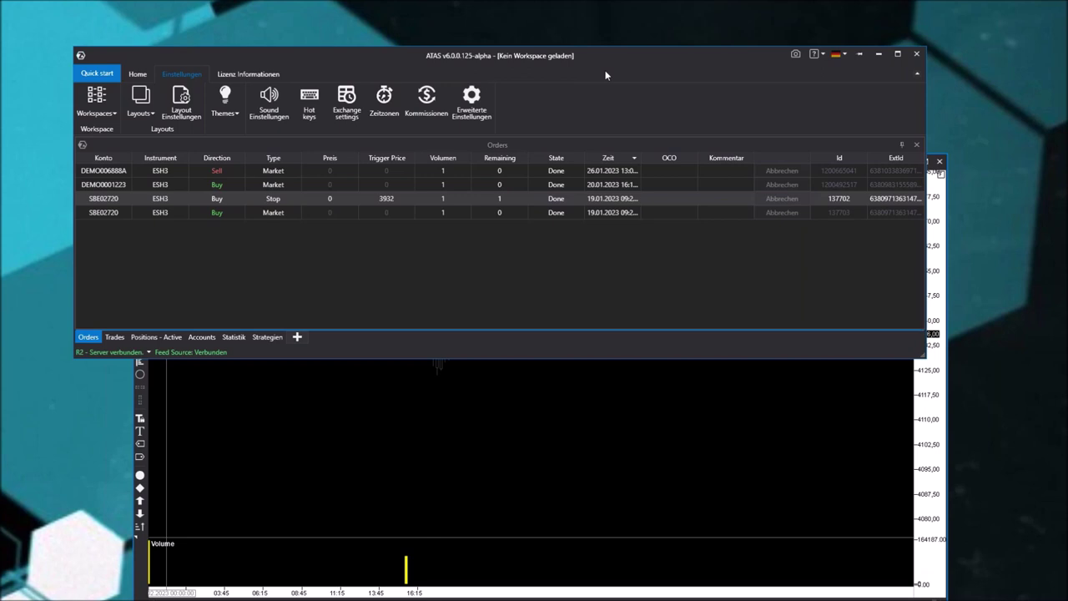
pyautogui.click(204, 352)
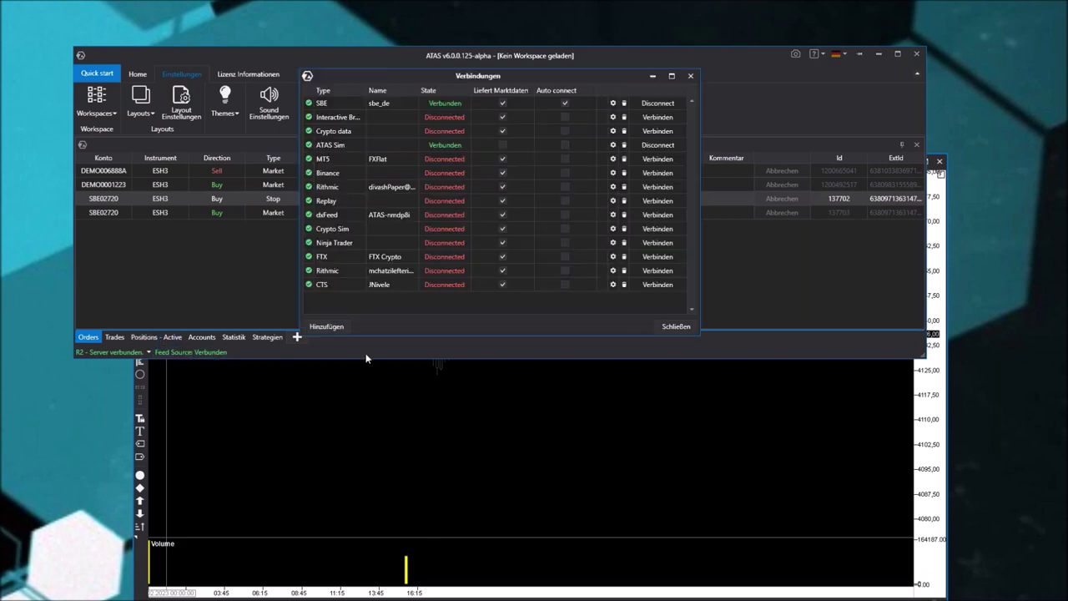
pyautogui.moveTo(415, 81); pyautogui.dragTo(340, 155)
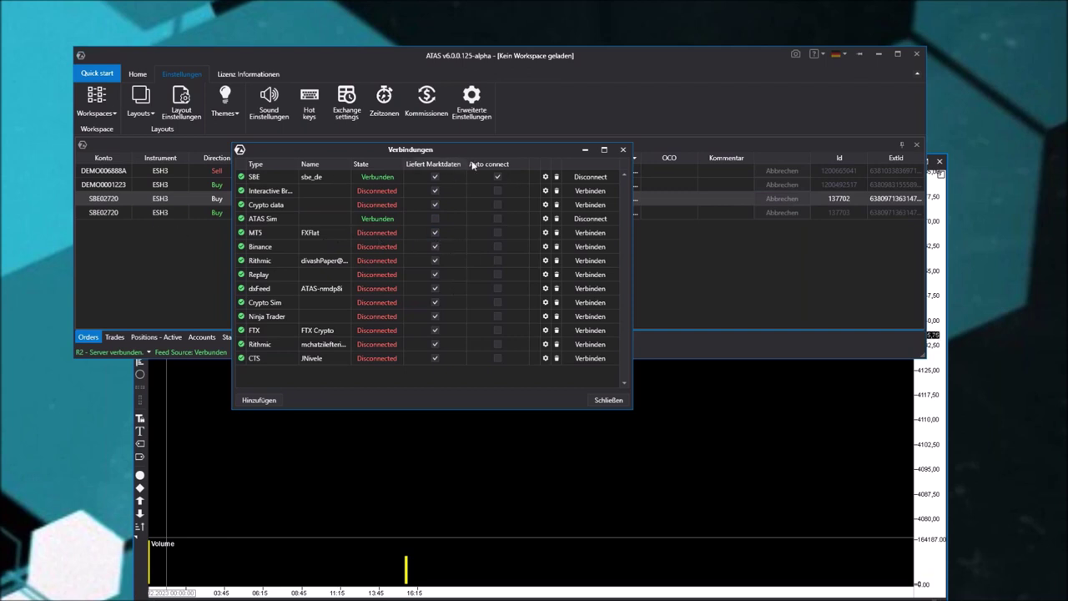
pyautogui.click(435, 234)
pyautogui.click(608, 400)
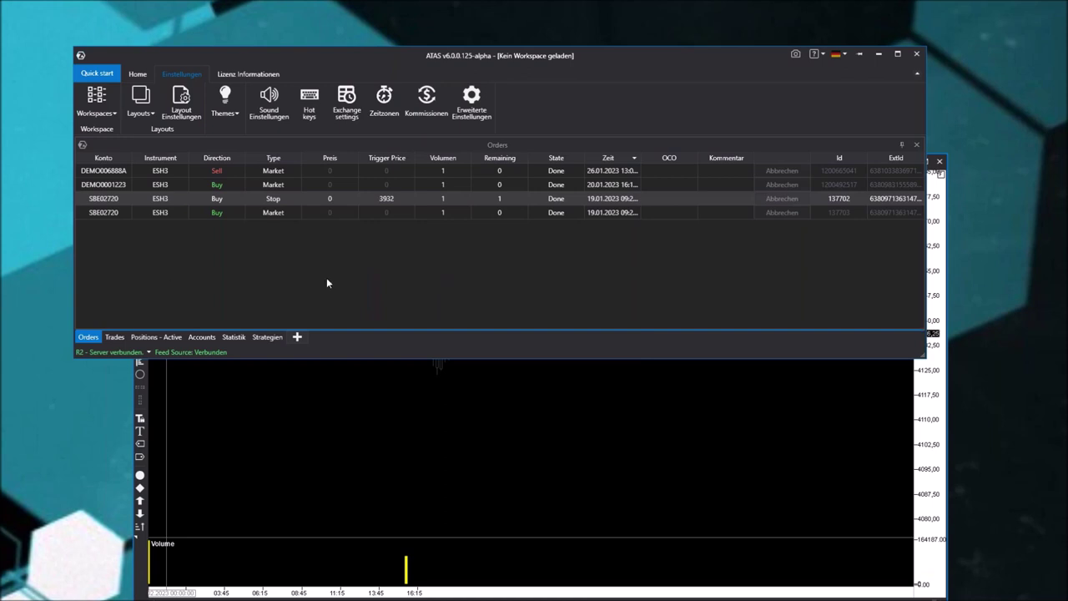
# Reopen the connections list, check the ATAS Sim connection and close the list.
pyautogui.click(363, 320)
pyautogui.click(222, 353)
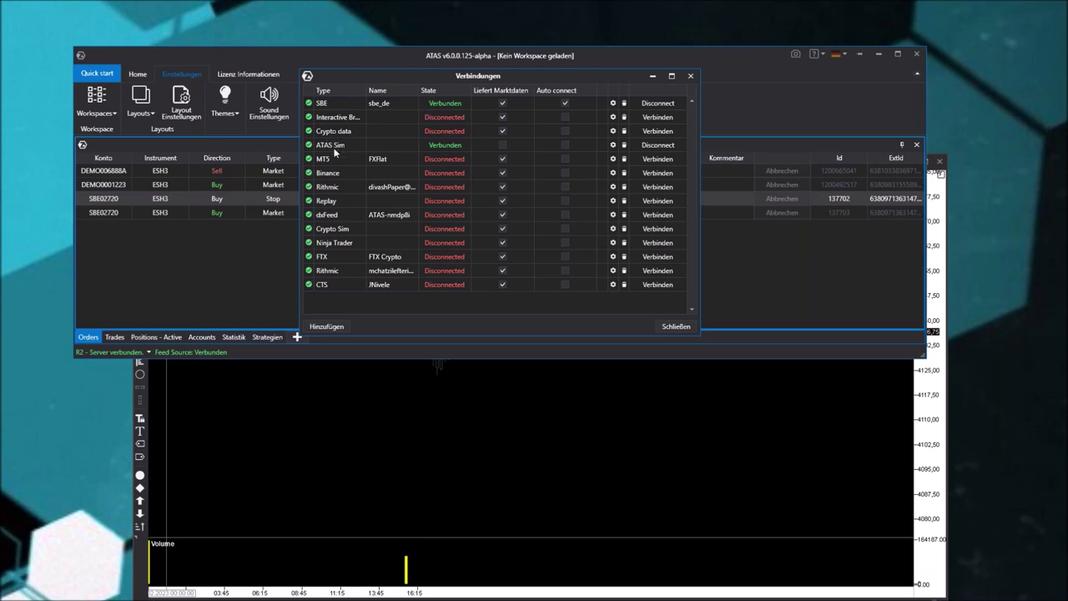
pyautogui.click(676, 326)
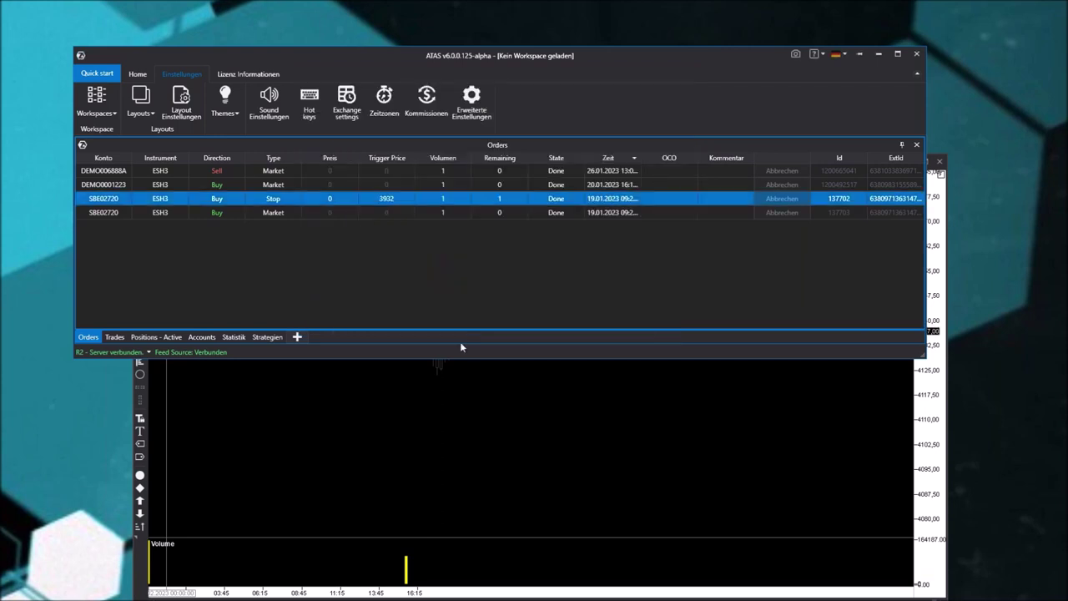
# Show the accounts overview and select the demo account with a balance of 101100.
pyautogui.click(142, 184)
pyautogui.press('Up')
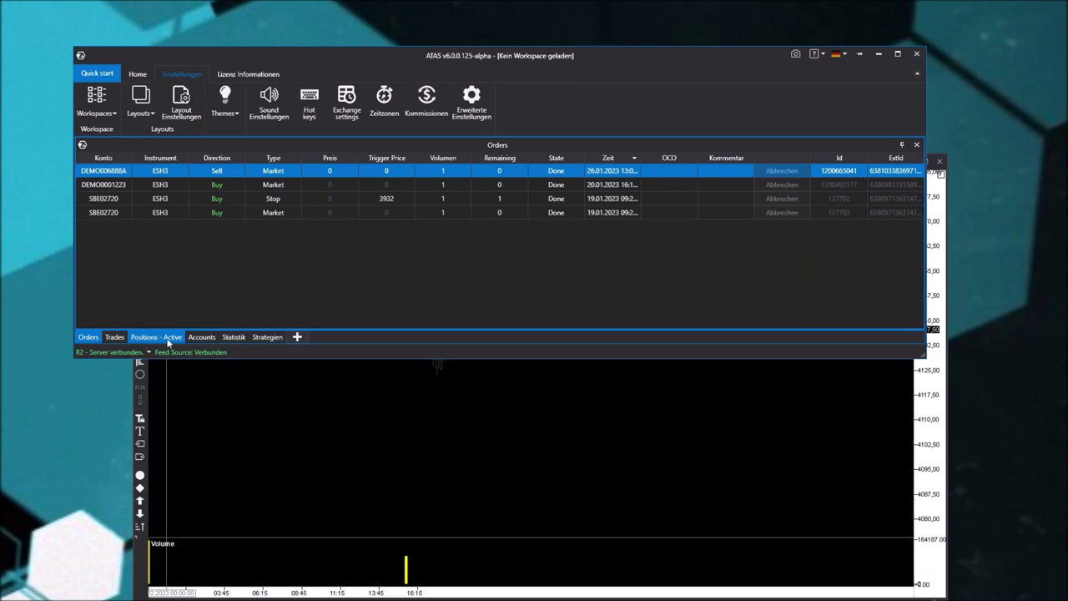
pyautogui.click(201, 337)
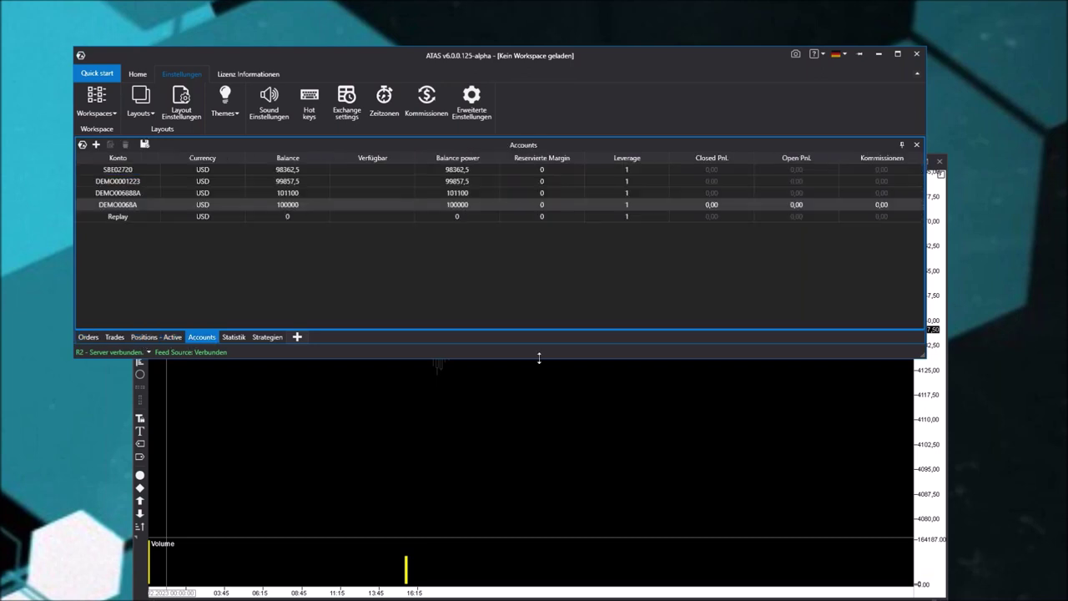
pyautogui.click(279, 194)
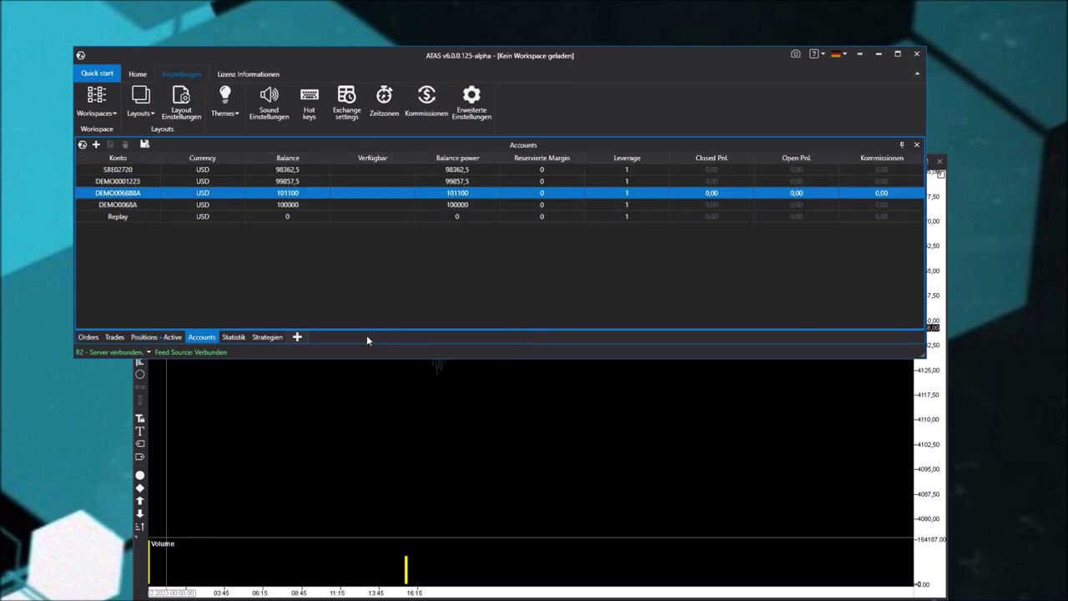
# Reset the selected demo account with a balance of 101100 and confirm the reset.
pyautogui.rightClick(226, 192)
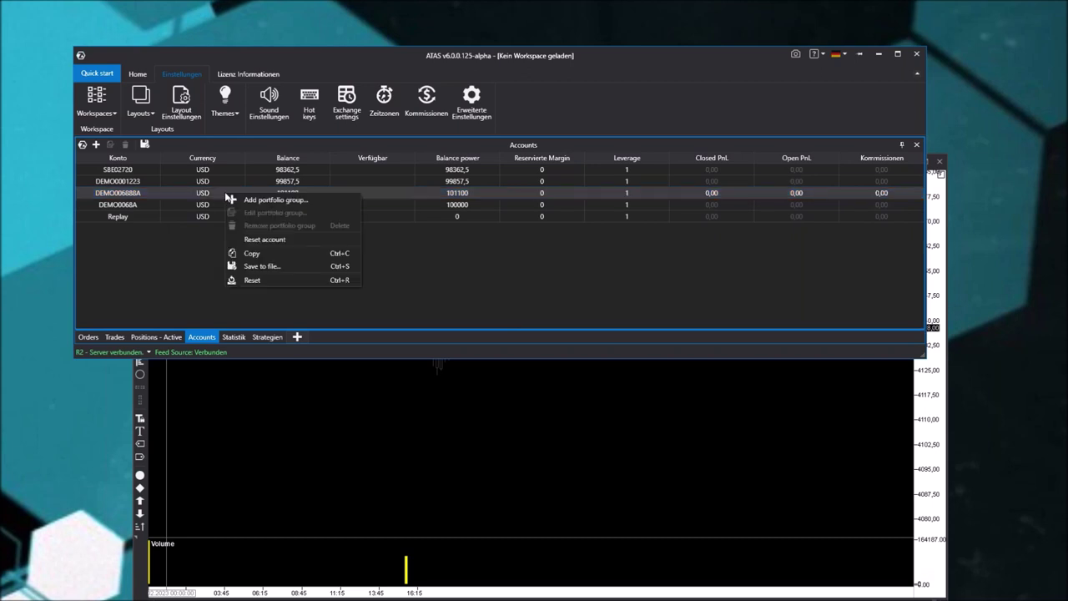
pyautogui.click(253, 242)
pyautogui.click(526, 237)
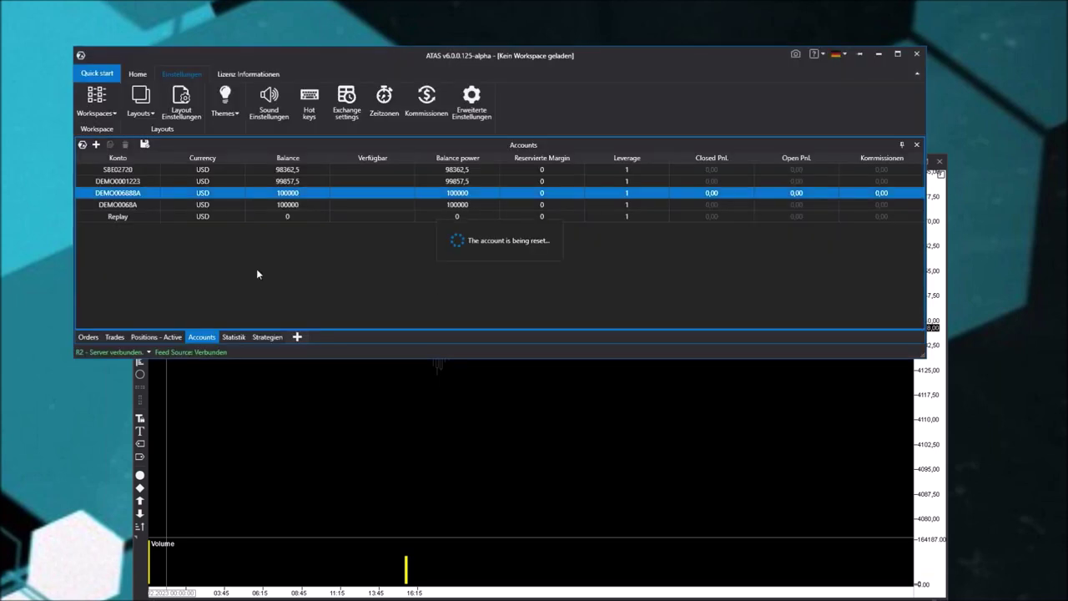
pyautogui.click(585, 239)
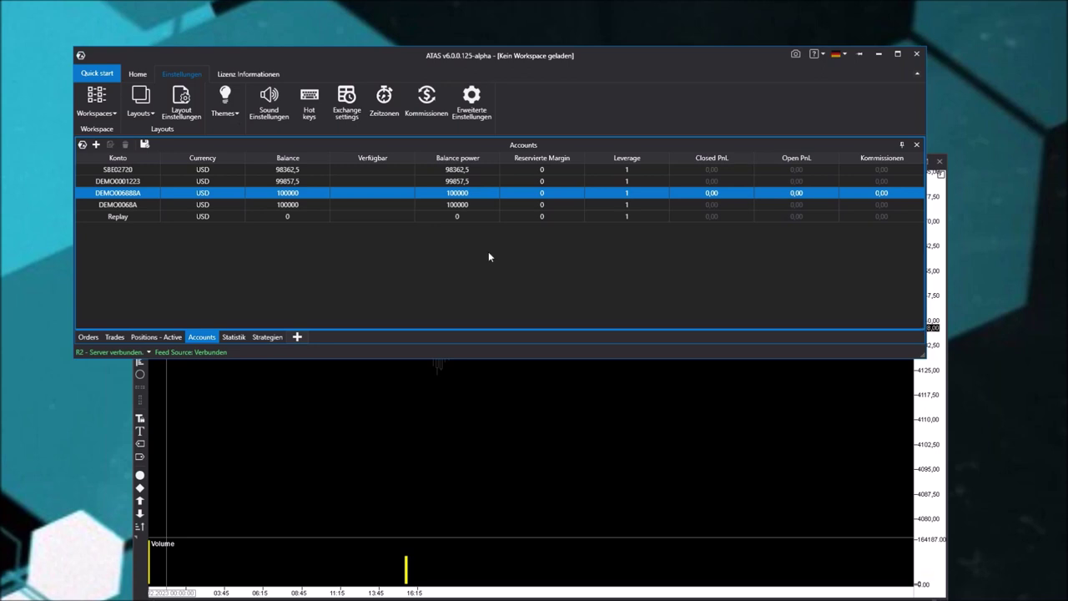
# Reset the demo account with a balance of 99857,5 as well and confirm.
pyautogui.click(311, 182)
pyautogui.rightClick(310, 182)
pyautogui.click(365, 229)
pyautogui.click(534, 237)
pyautogui.click(574, 238)
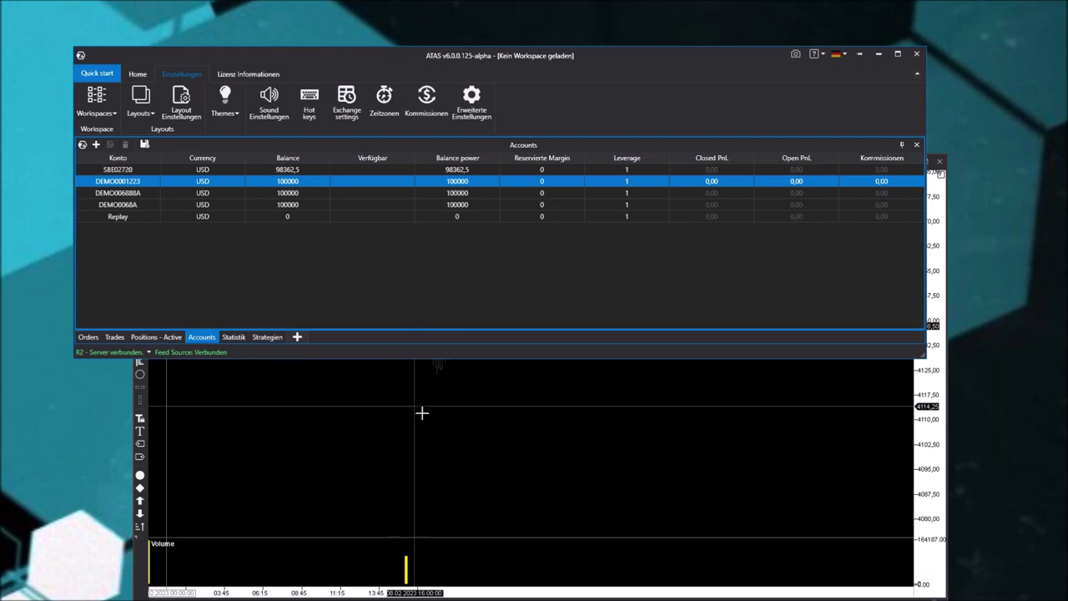
# Show the chart's trading panel, choose the demo account that was just reset and sell 1 contract at market.
pyautogui.click(423, 413)
pyautogui.click(400, 161)
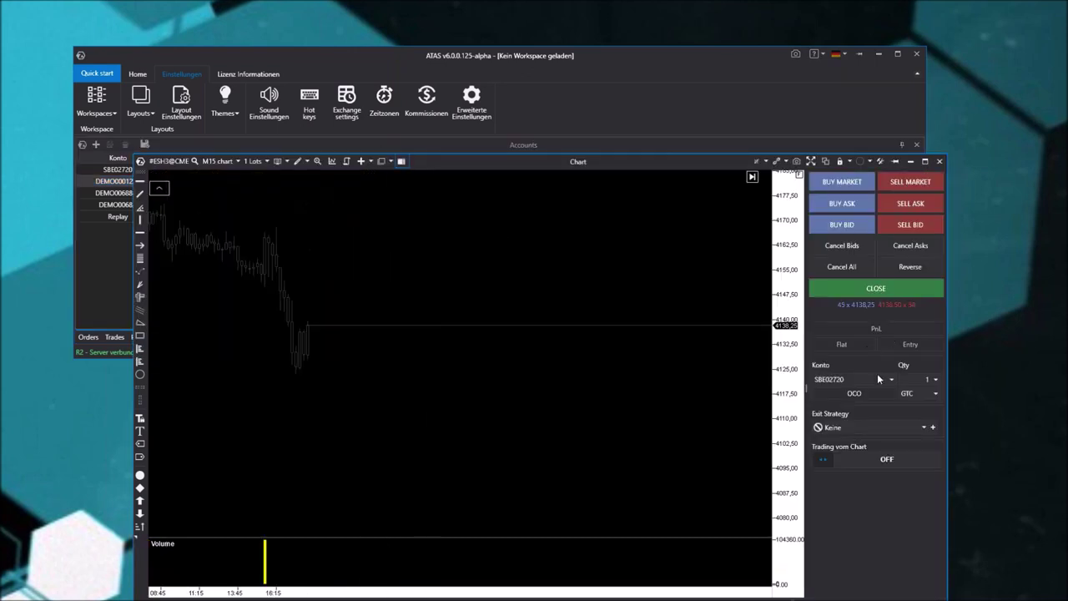
pyautogui.click(892, 378)
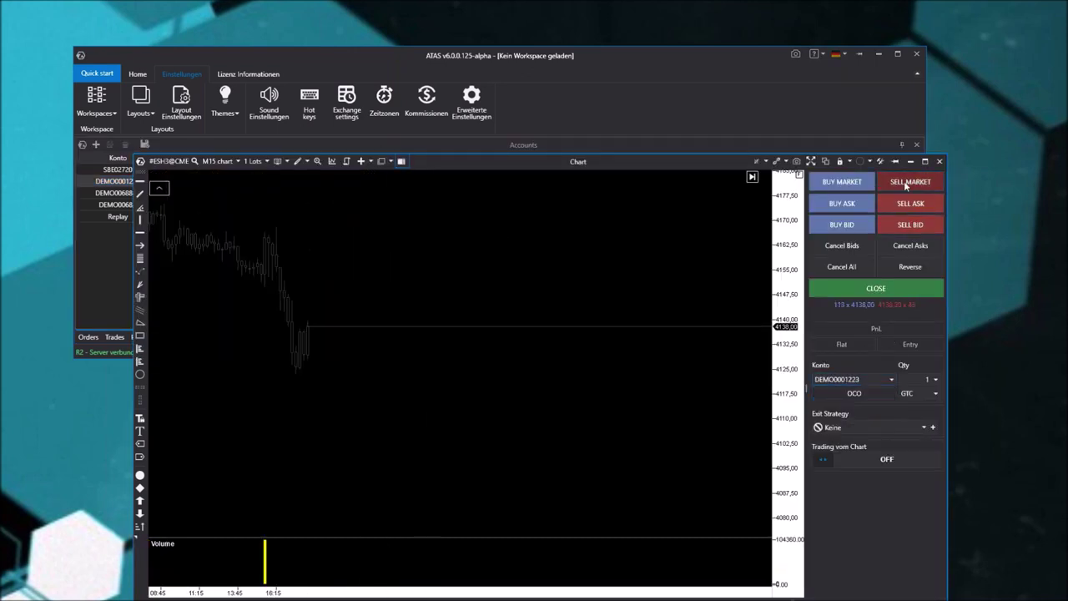
pyautogui.click(911, 181)
pyautogui.click(558, 423)
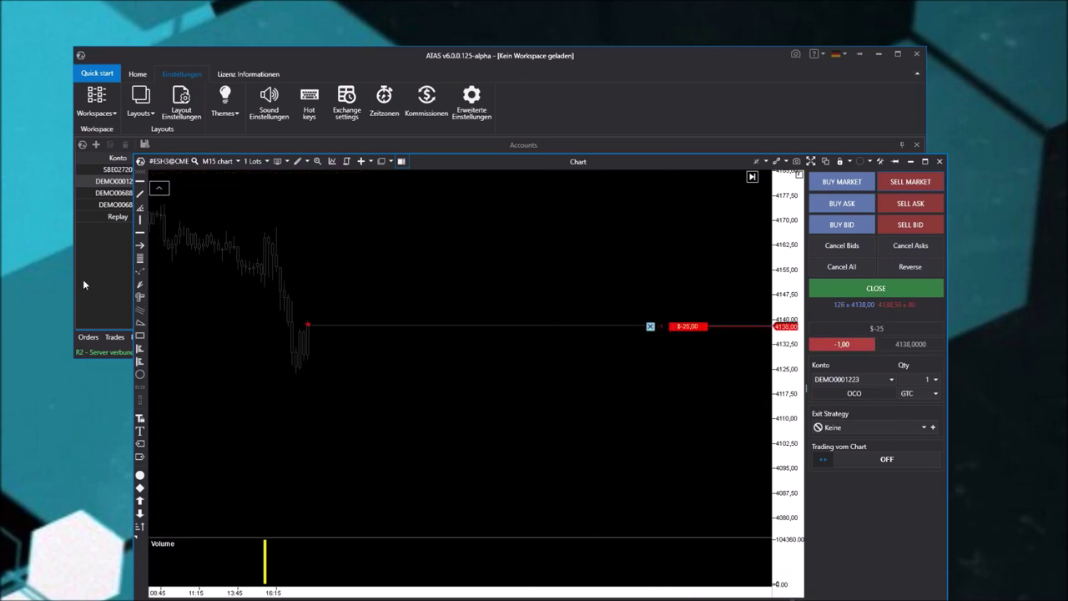
# Check the demo account's open PnL in the accounts overview and examine the trading statistics down to the Commission row.
pyautogui.click(83, 279)
pyautogui.click(474, 423)
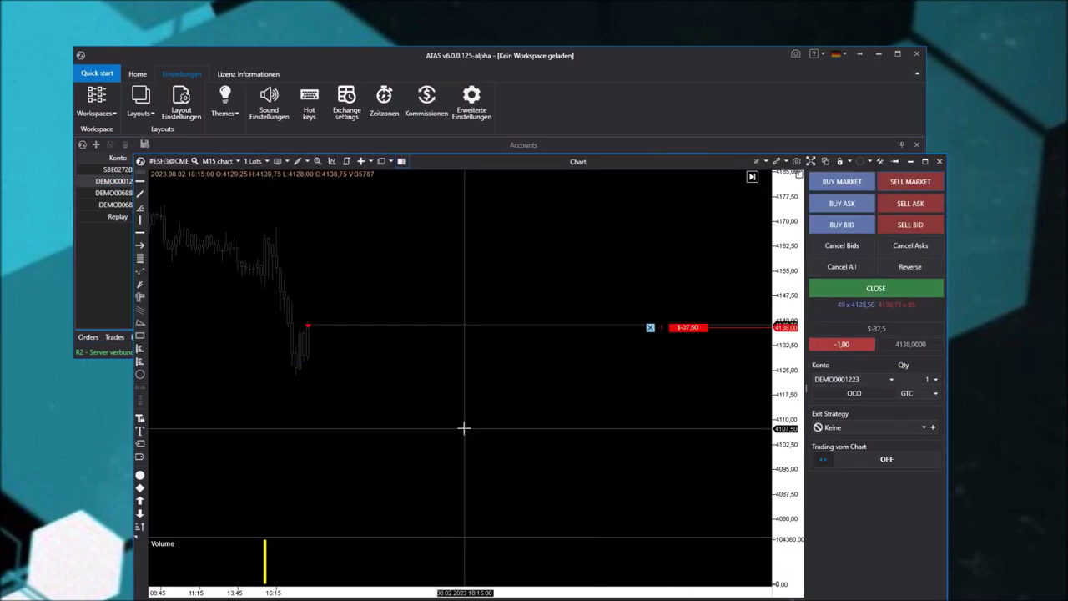
pyautogui.click(109, 279)
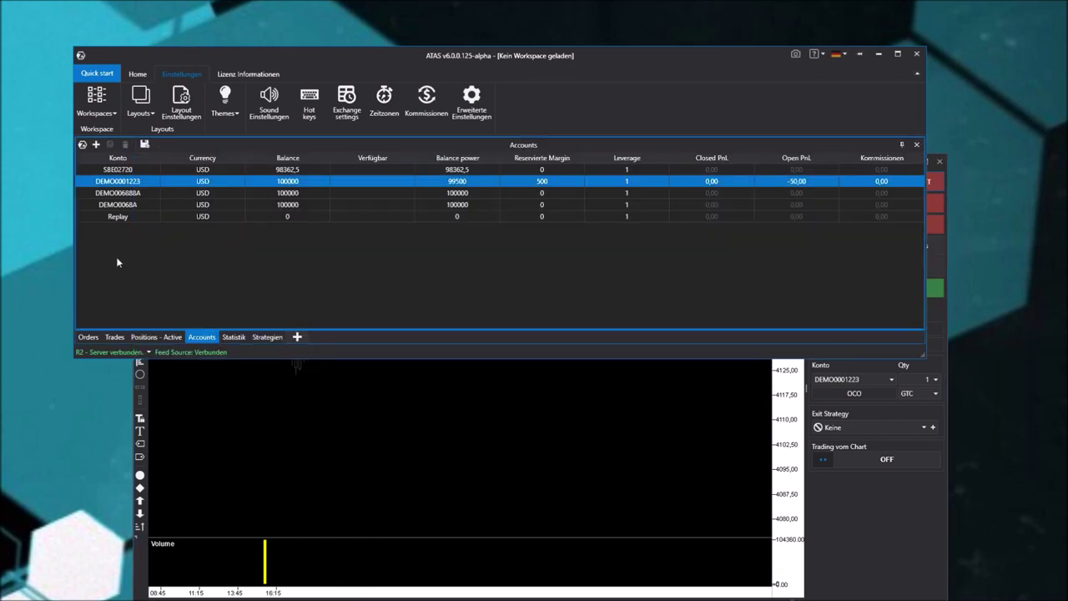
pyautogui.click(233, 337)
pyautogui.scroll(-5, 277, 245)
pyautogui.scroll(5, 167, 300)
pyautogui.scroll(-5, 247, 238)
pyautogui.click(135, 316)
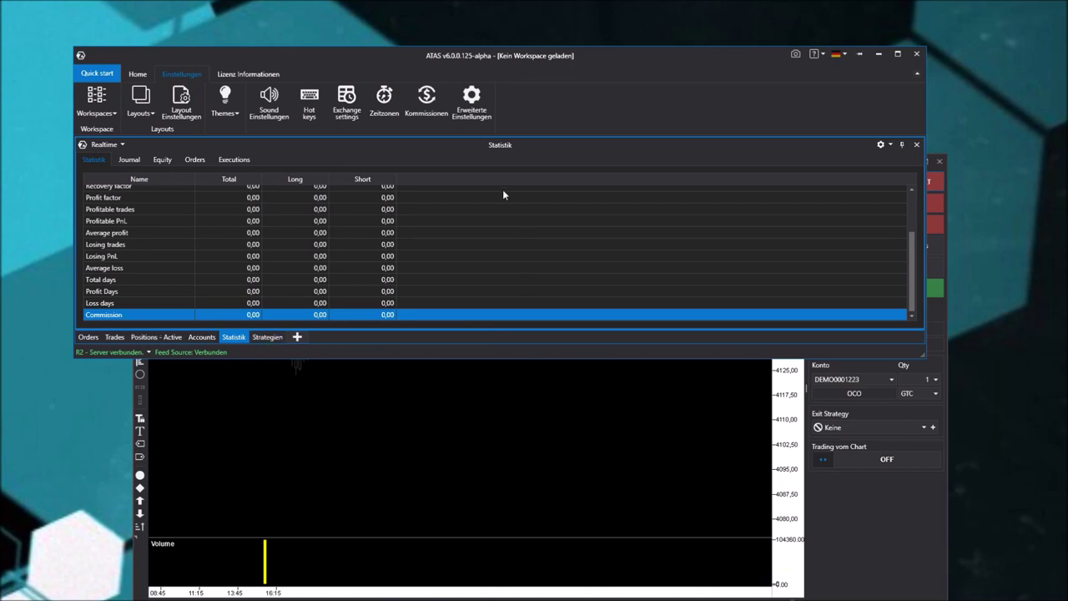
# Open the commission settings, enlarge the dialog, browse the instrument list and cancel without changes.
pyautogui.click(427, 99)
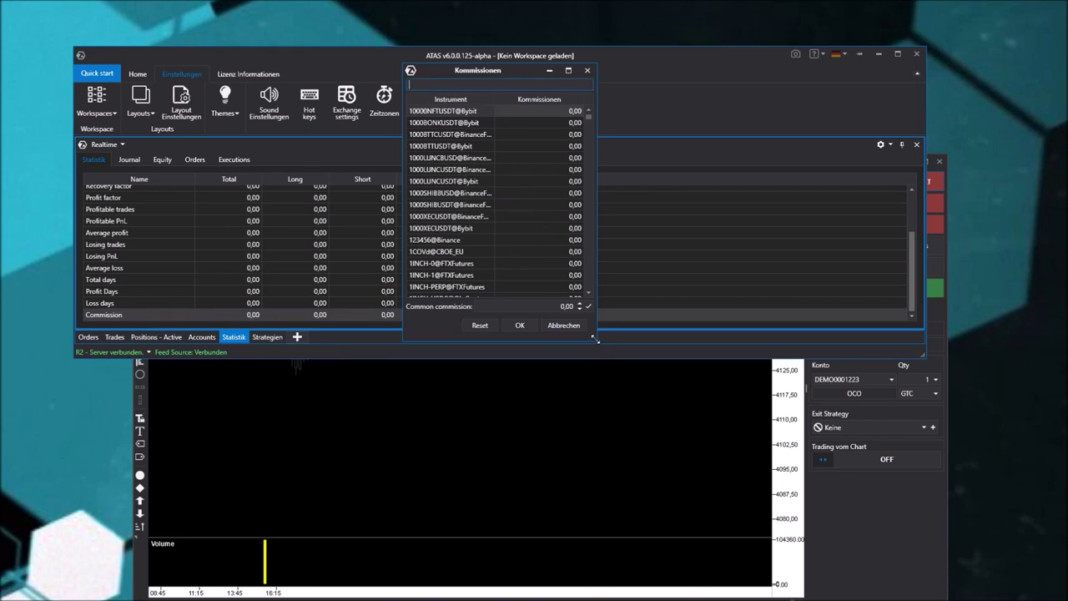
pyautogui.moveTo(596, 340); pyautogui.dragTo(651, 378)
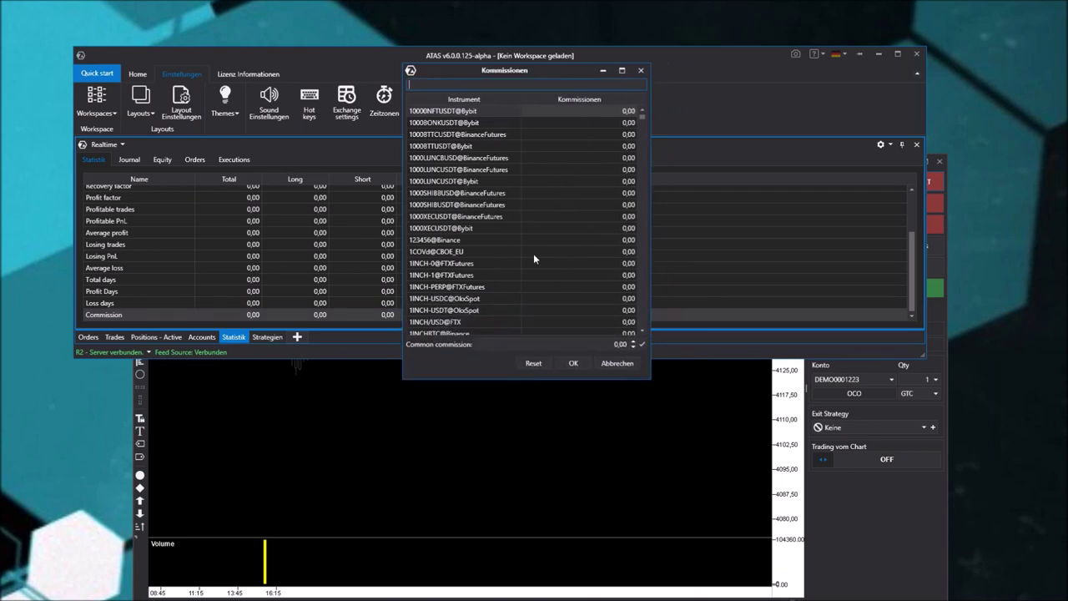
pyautogui.scroll(-10, 583, 262)
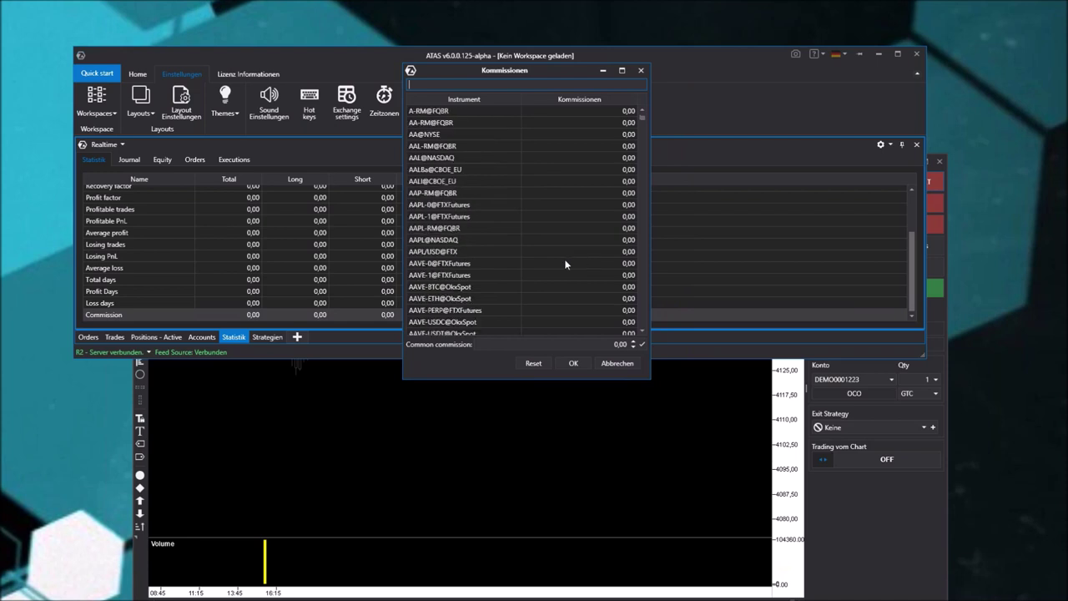
pyautogui.scroll(-7, 498, 334)
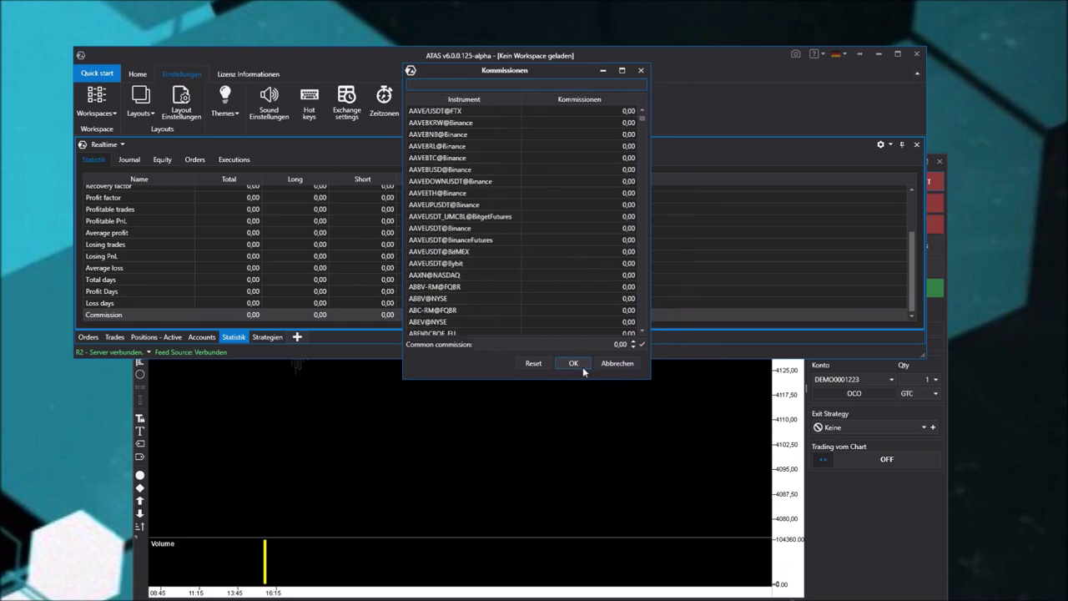
pyautogui.click(618, 363)
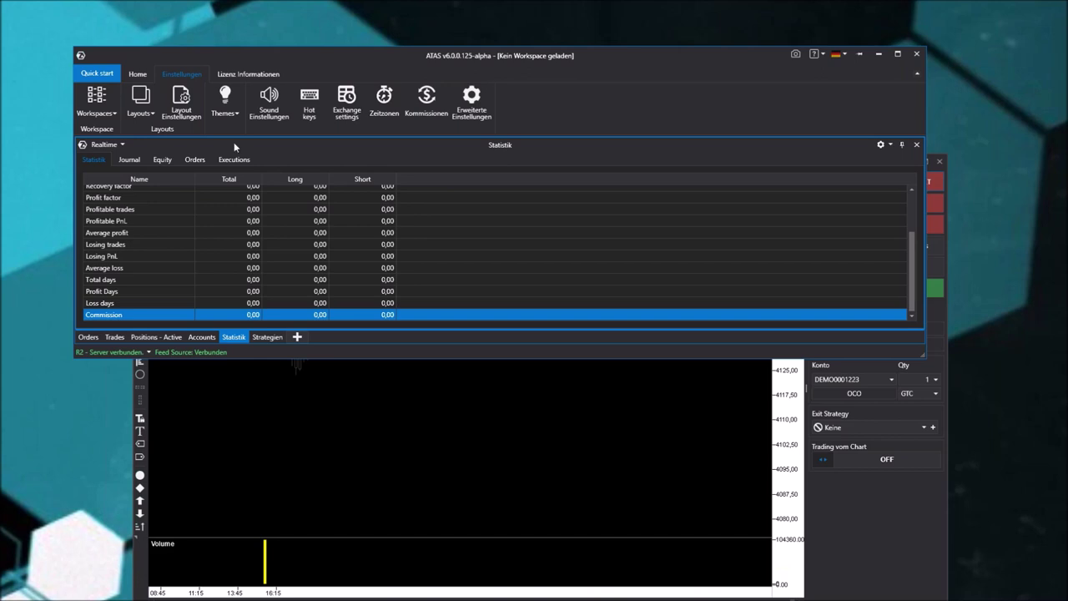
# Open a default Smart DOM for E-mini S&P 500, centre its price ladder and close the window.
pyautogui.click(141, 72)
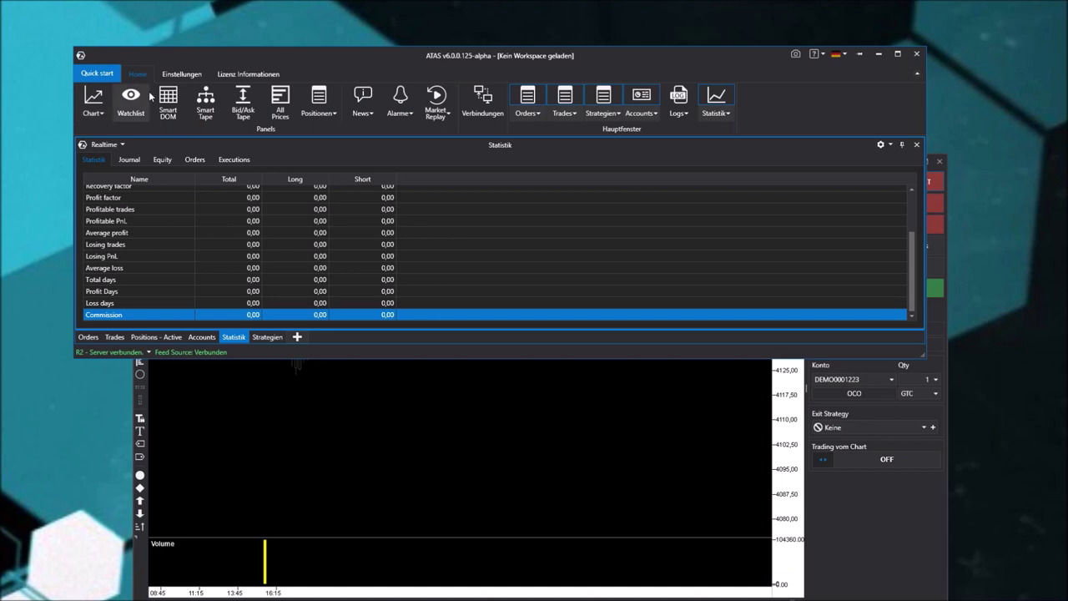
pyautogui.click(168, 101)
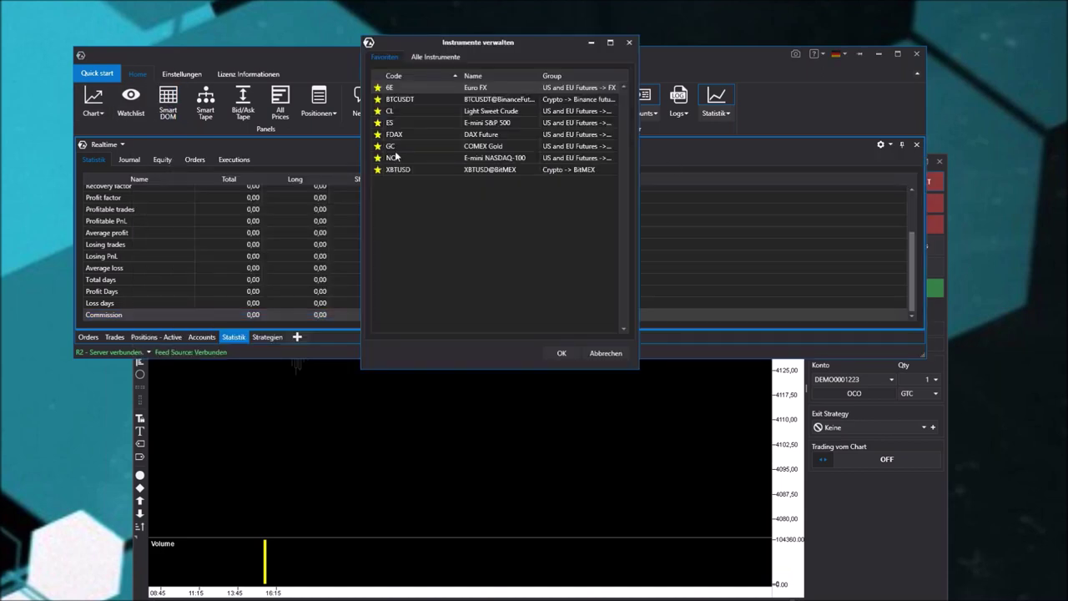
pyautogui.doubleClick(408, 123)
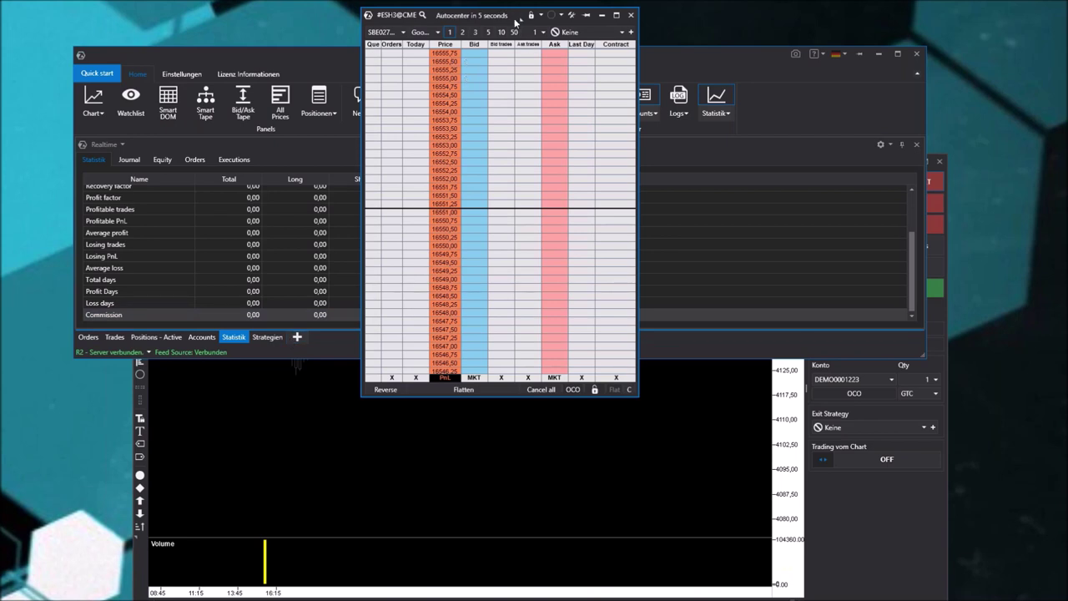
pyautogui.moveTo(371, 15); pyautogui.dragTo(295, 72)
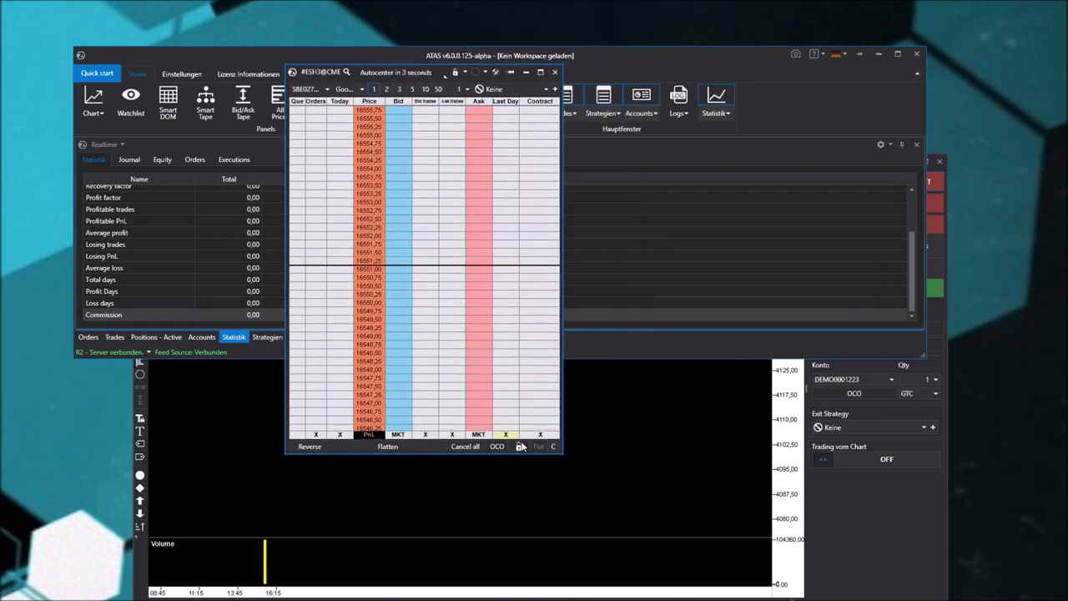
pyautogui.click(553, 448)
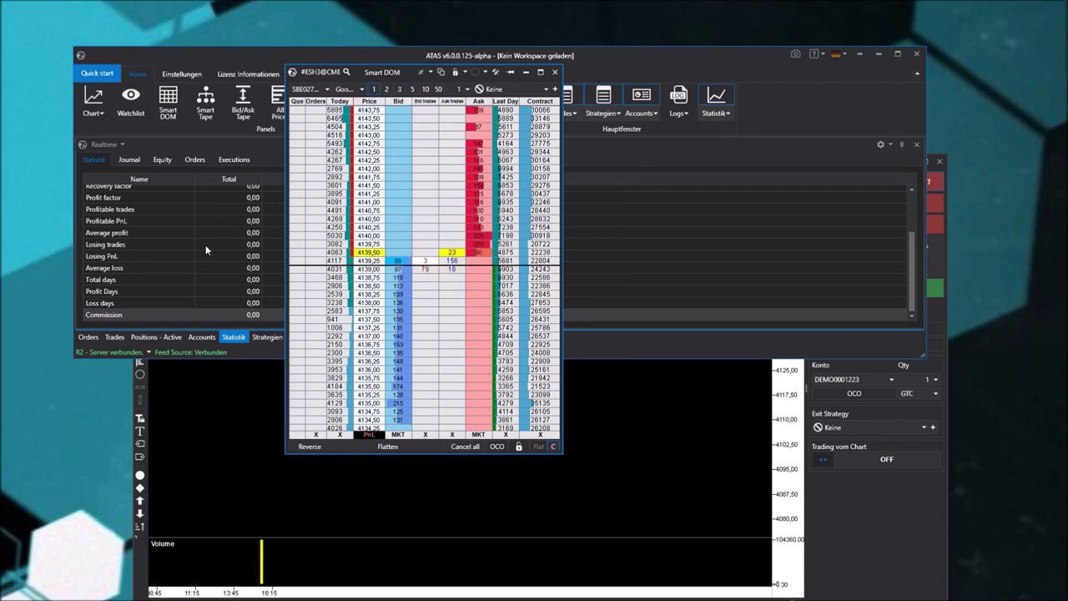
pyautogui.click(555, 71)
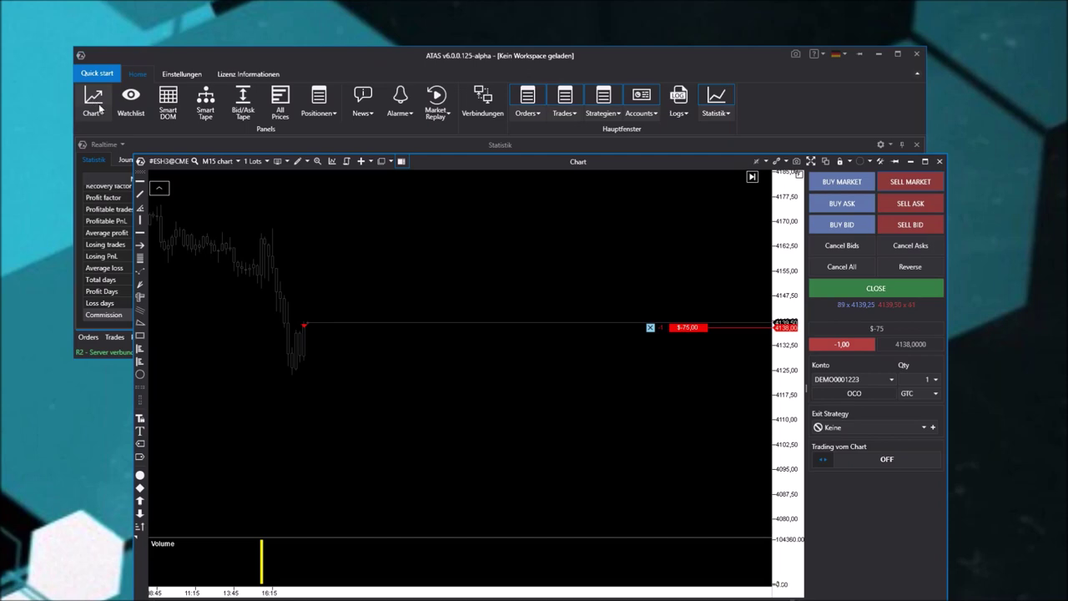
# Open the Dark extended Smart DOM template for E-mini S&P 500 and minimise the main window.
pyautogui.click(93, 100)
pyautogui.click(125, 127)
pyautogui.scroll(-3, 431, 224)
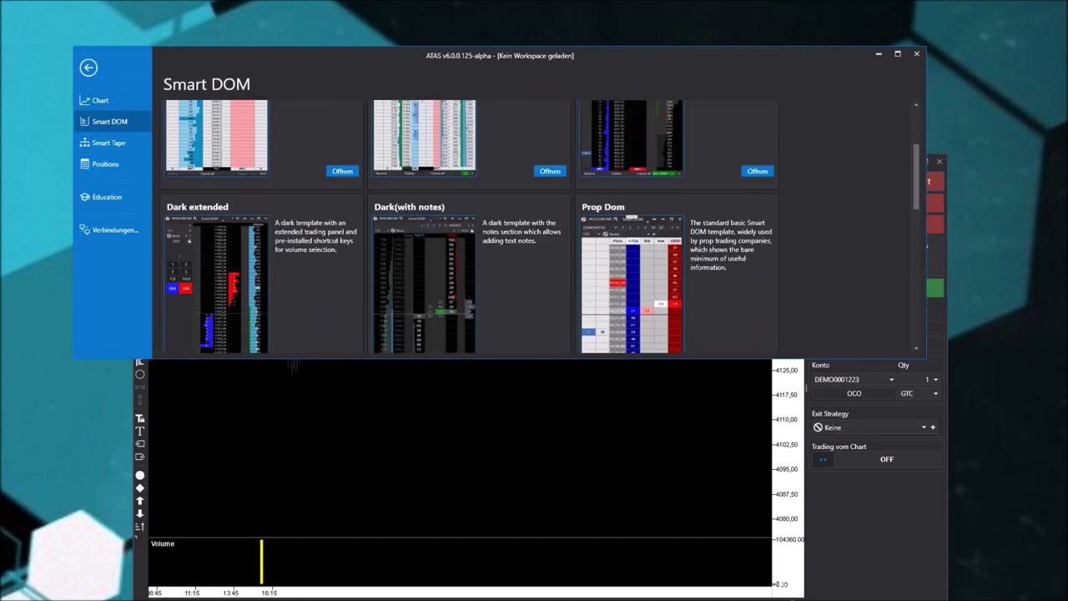
pyautogui.scroll(-2, 185, 170)
pyautogui.click(344, 263)
pyautogui.doubleClick(409, 123)
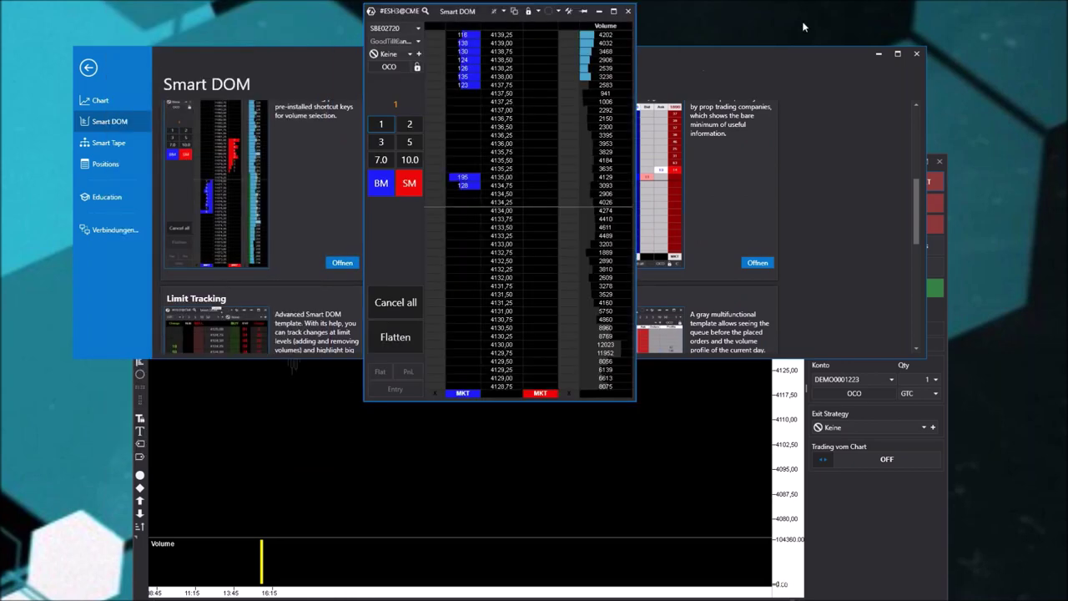
pyautogui.click(879, 54)
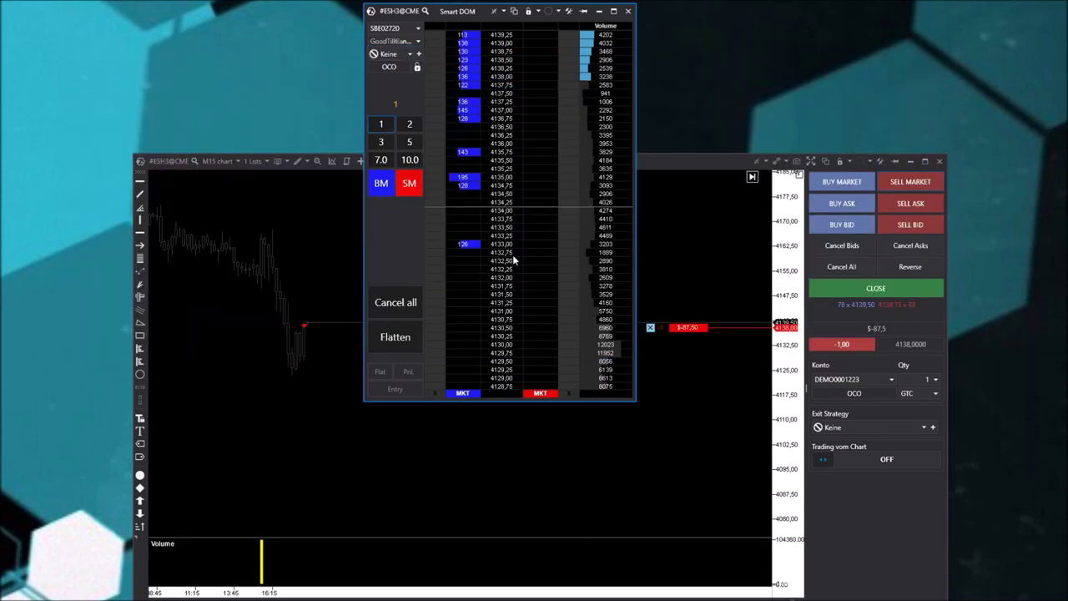
# Set the button colour of the Smart DOM's Asks column to yellow (Gelb) and close the settings.
pyautogui.scroll(5, 514, 255)
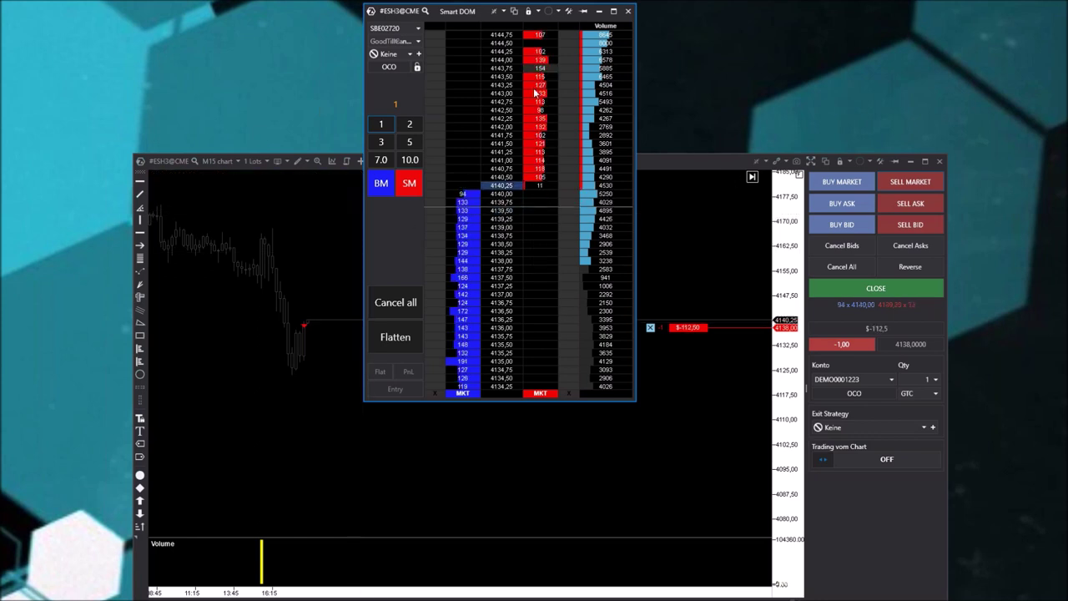
pyautogui.rightClick(518, 237)
pyautogui.click(419, 265)
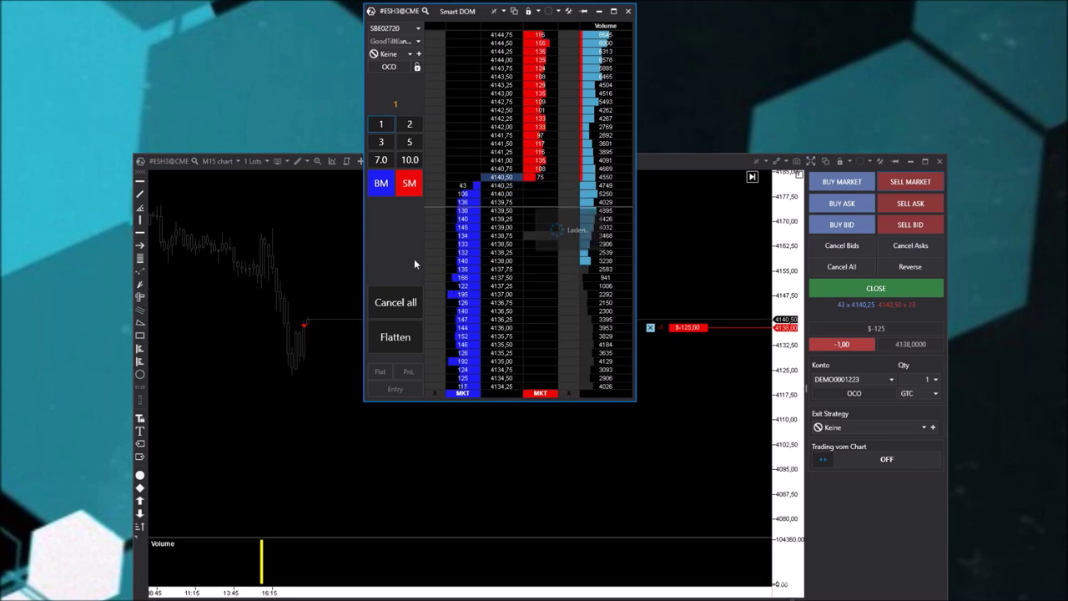
pyautogui.click(340, 243)
pyautogui.click(363, 254)
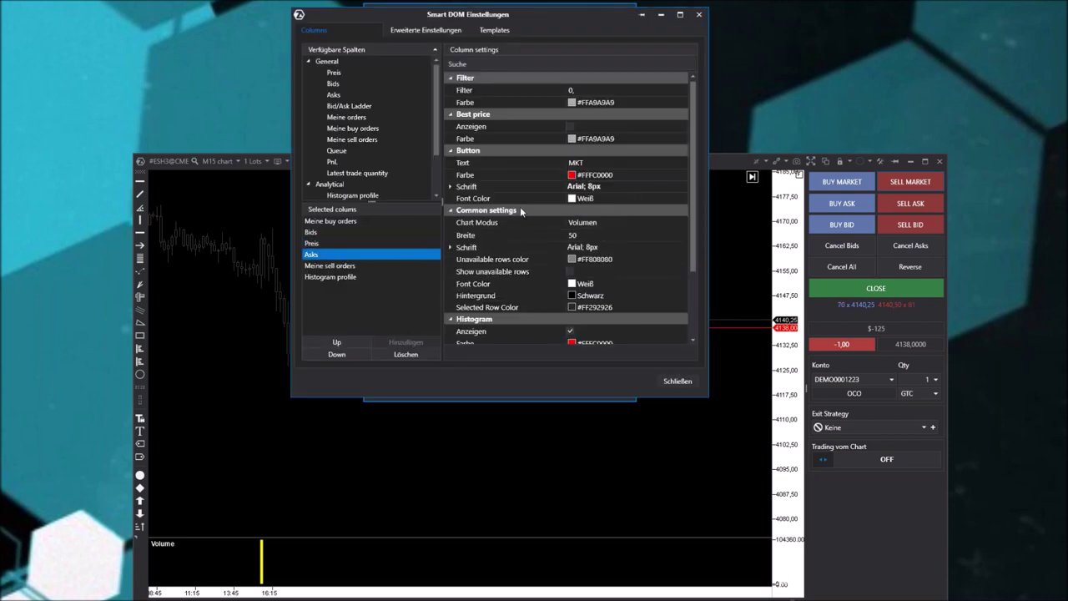
pyautogui.click(571, 175)
pyautogui.click(604, 289)
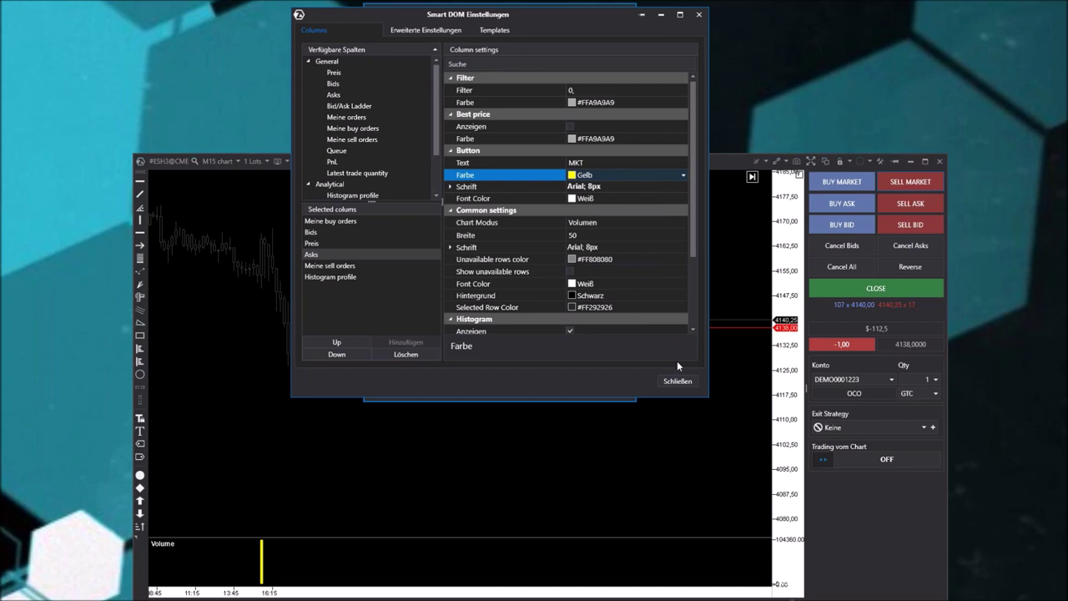
pyautogui.click(678, 381)
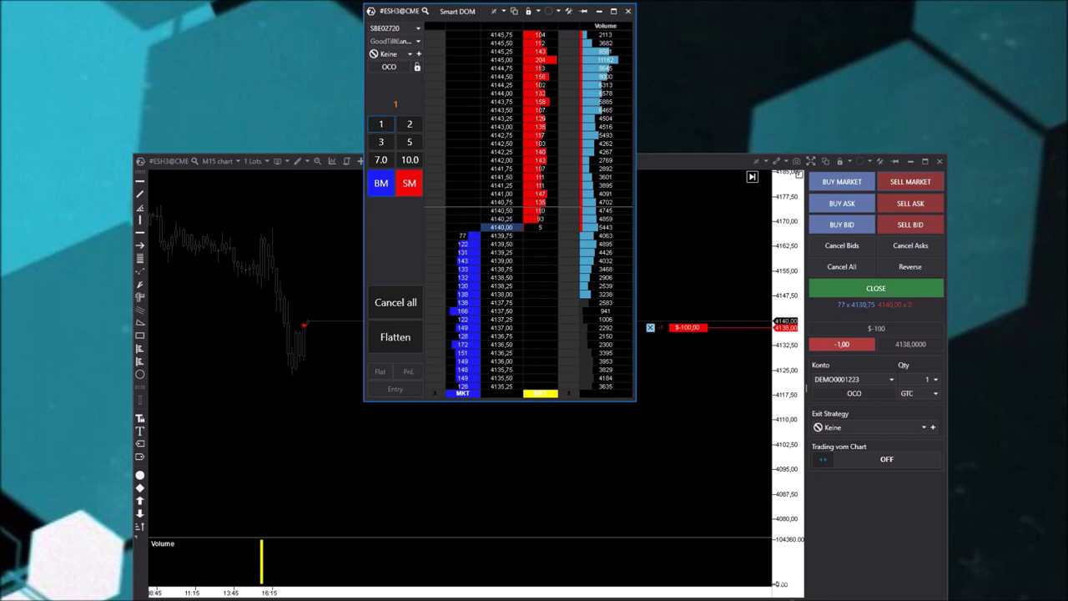
# In the Smart DOM's design mode, nudge the 10.0 volume button and set the SM button's background to magenta.
pyautogui.rightClick(388, 238)
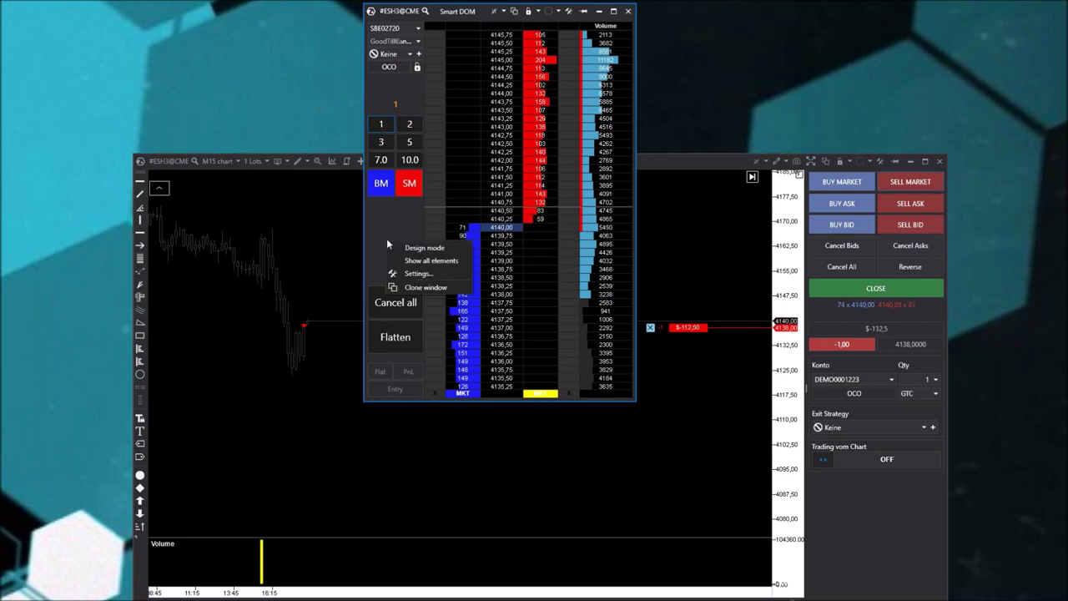
pyautogui.click(424, 248)
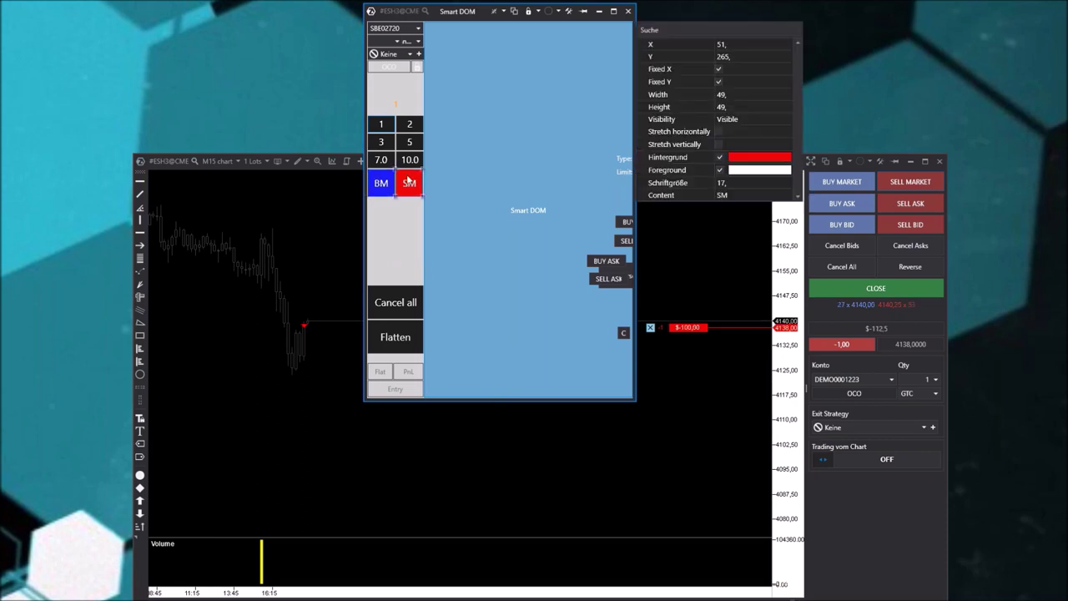
pyautogui.moveTo(414, 163)
pyautogui.mouseDown()
pyautogui.moveTo(397, 253)
pyautogui.moveTo(411, 163)
pyautogui.mouseUp()
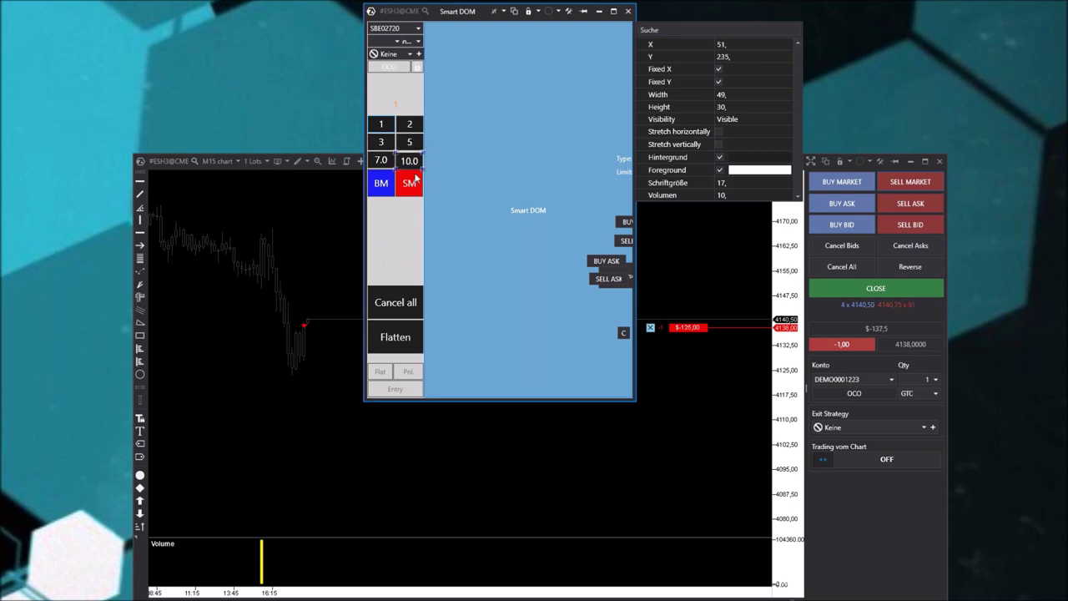
pyautogui.click(740, 159)
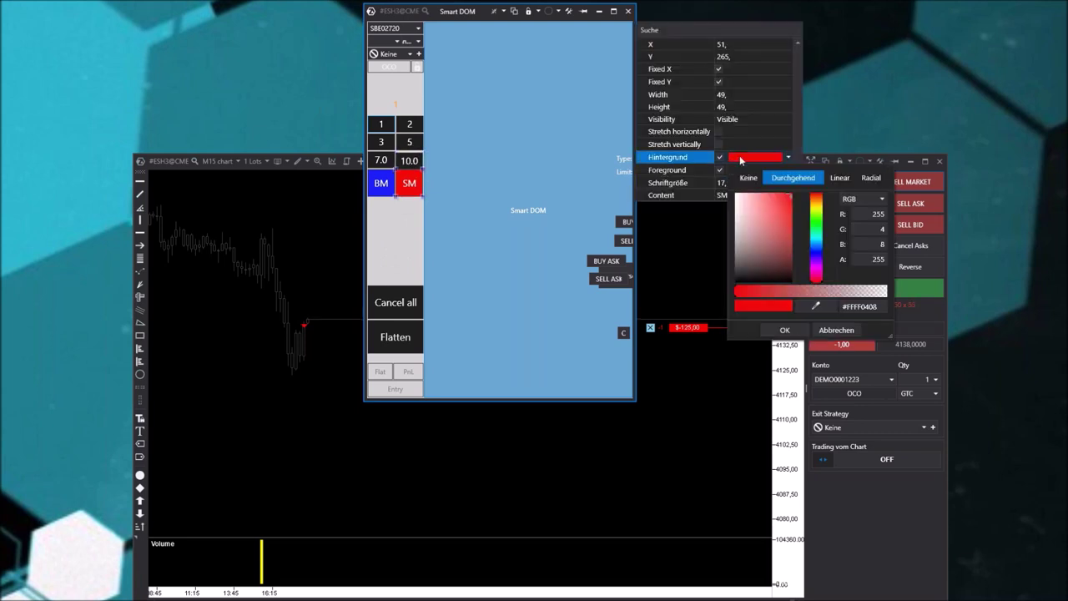
pyautogui.moveTo(818, 266); pyautogui.dragTo(817, 275)
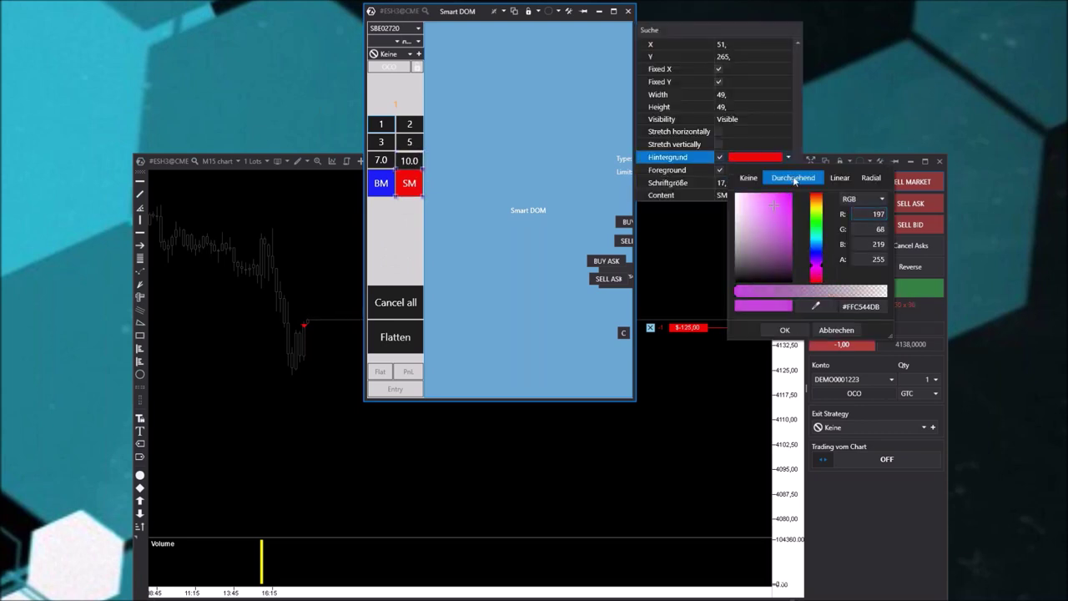
pyautogui.click(785, 332)
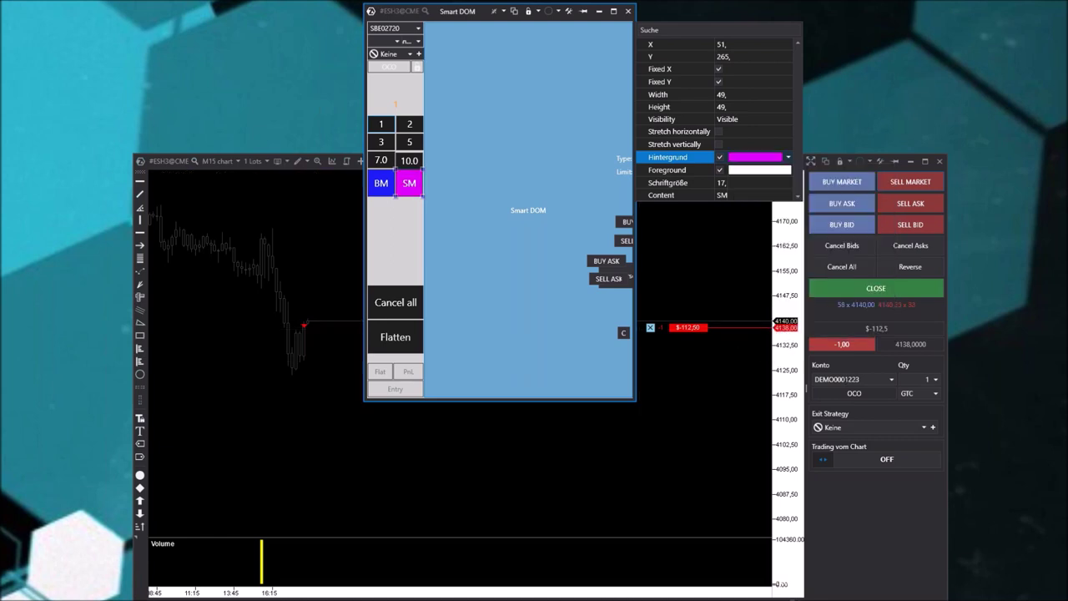